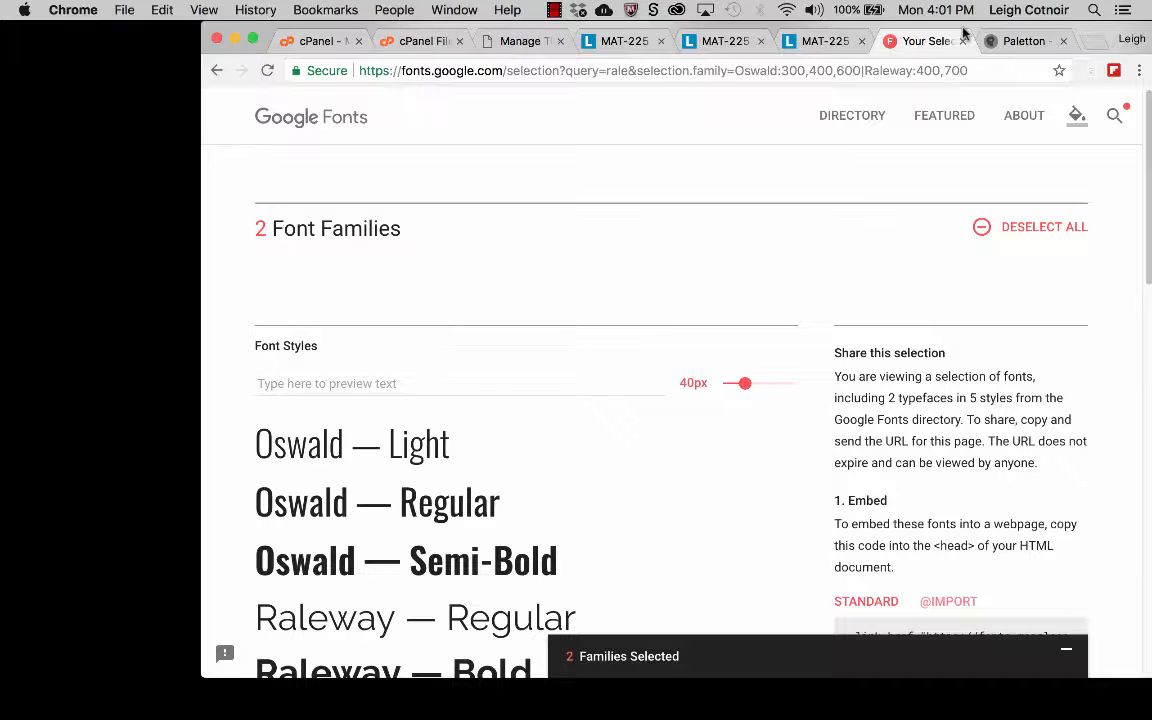
Examine the embed code for the two selected families and the available Raleway weights in the customization options.
left_click_drag(963, 27, 894, 25)
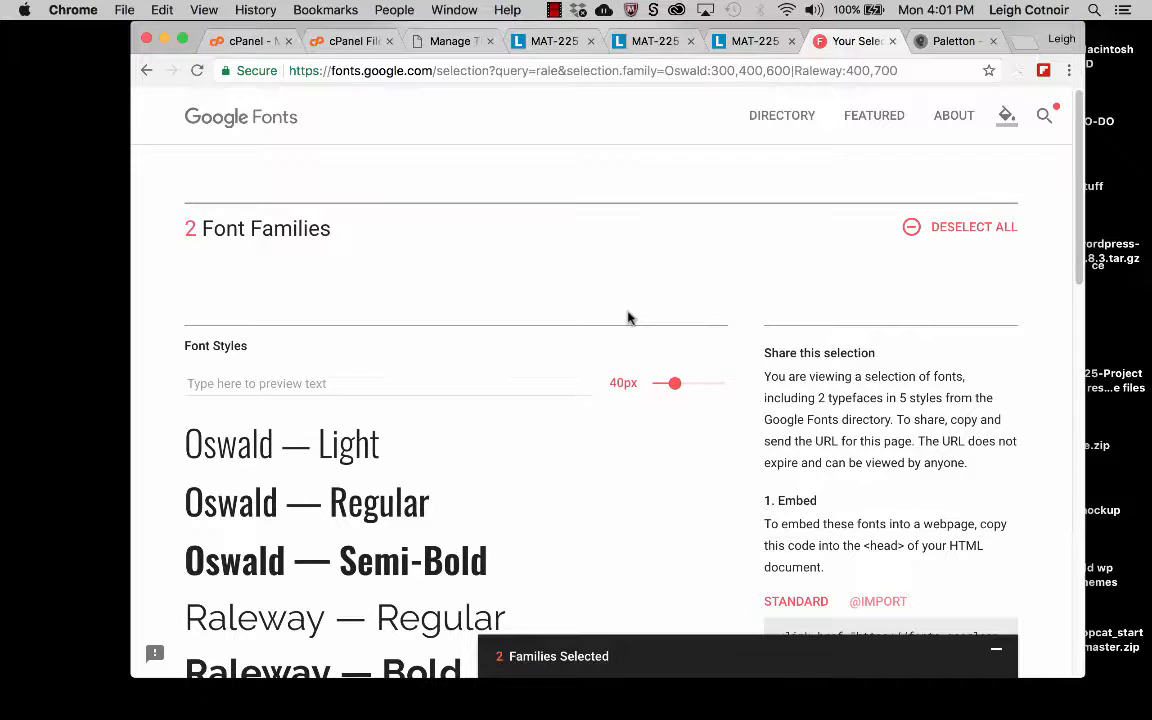
left_click(648, 668)
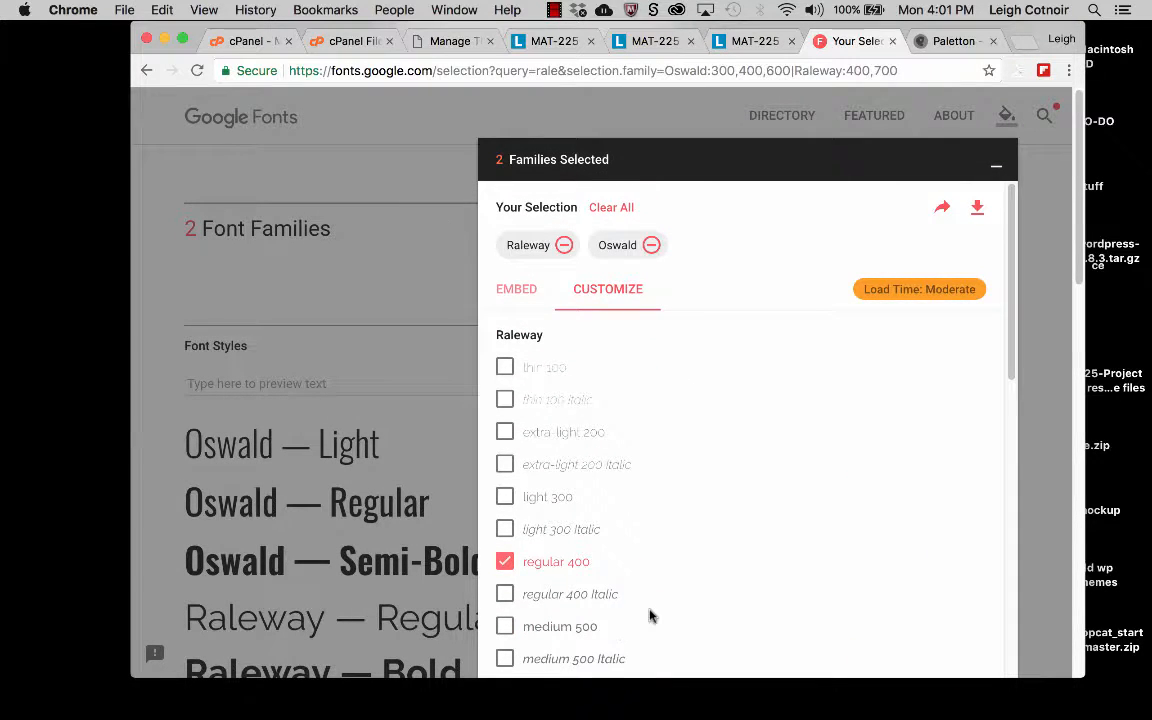
double_click(547, 210)
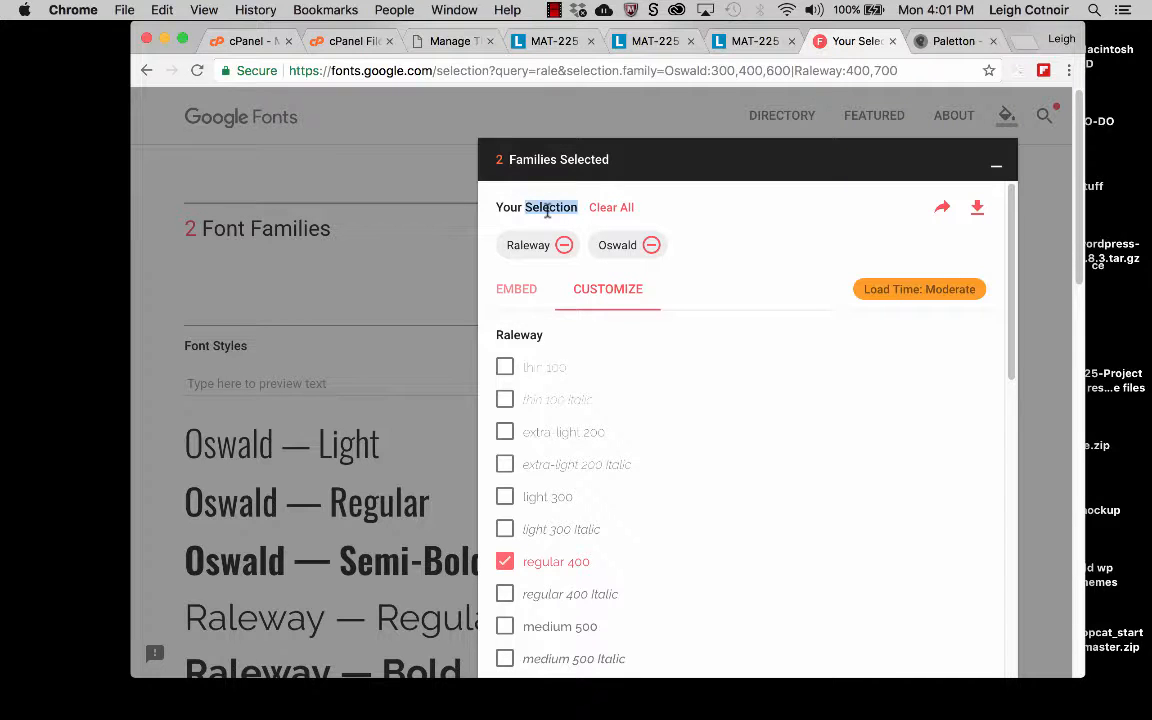
left_click(508, 289)
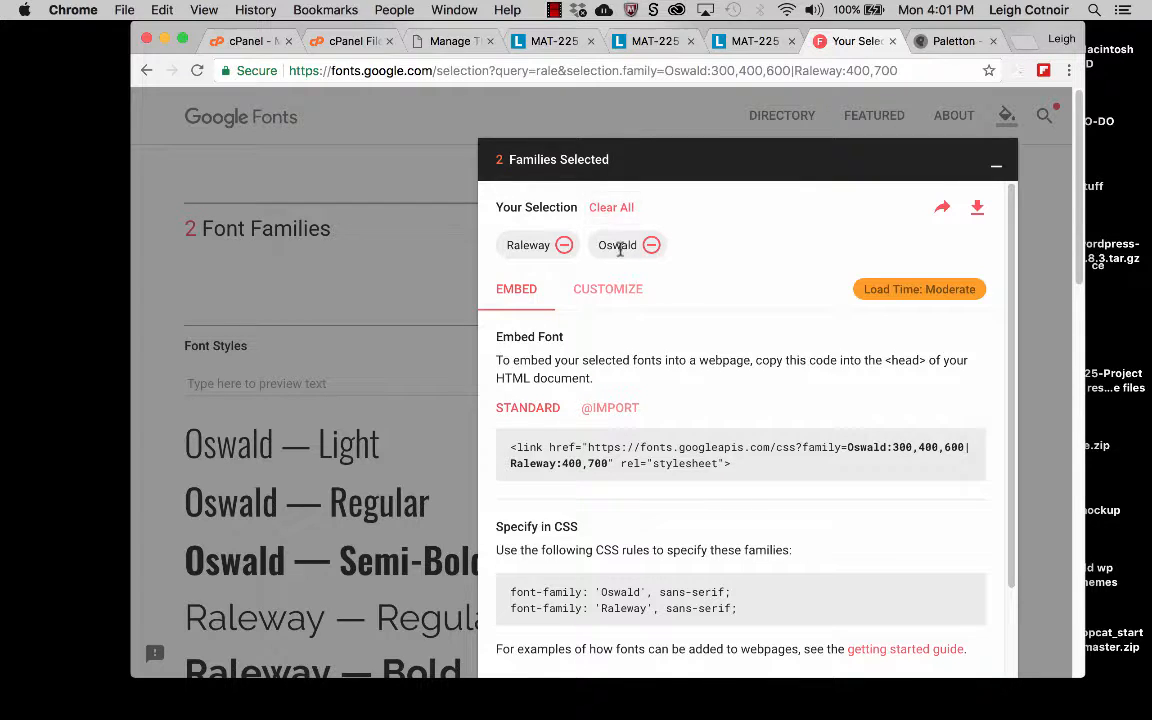
left_click(603, 292)
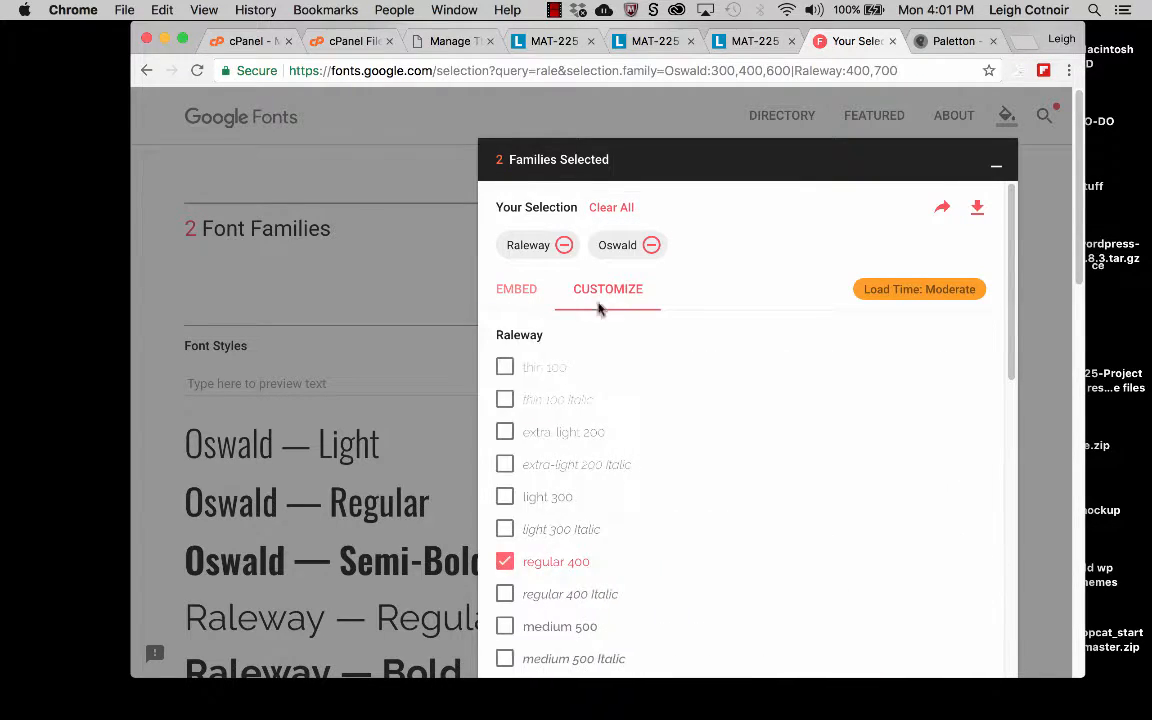
scroll(561, 383, "down", 3)
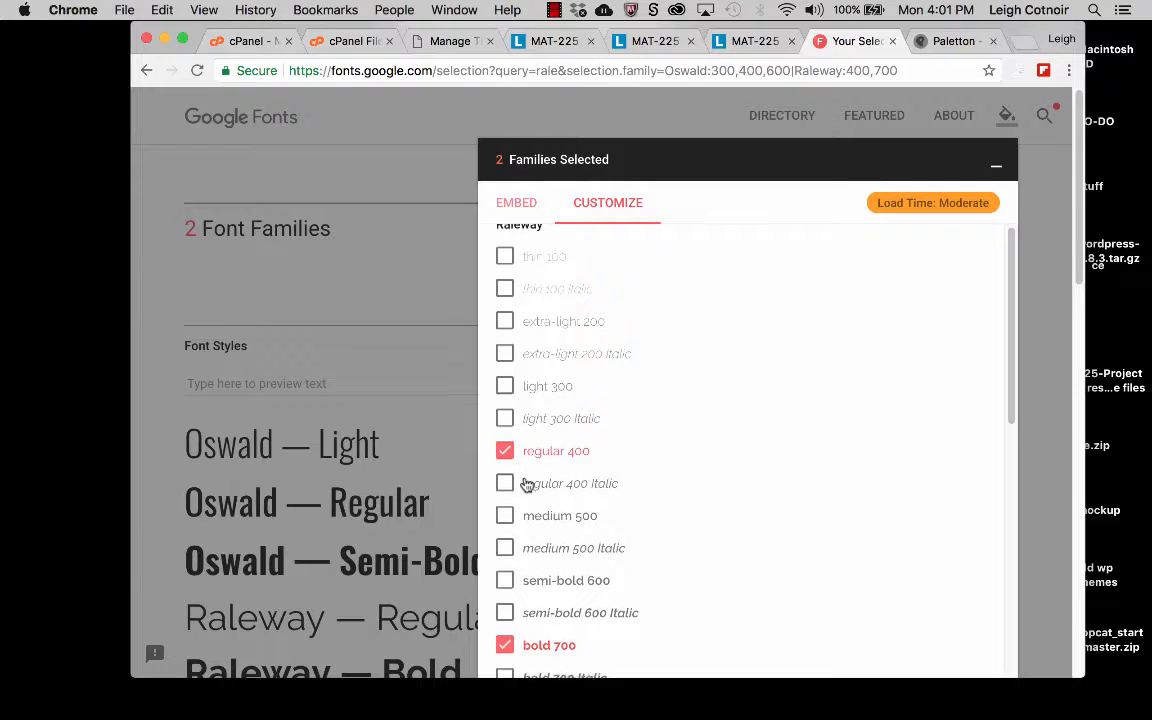
scroll(526, 484, "down", 1)
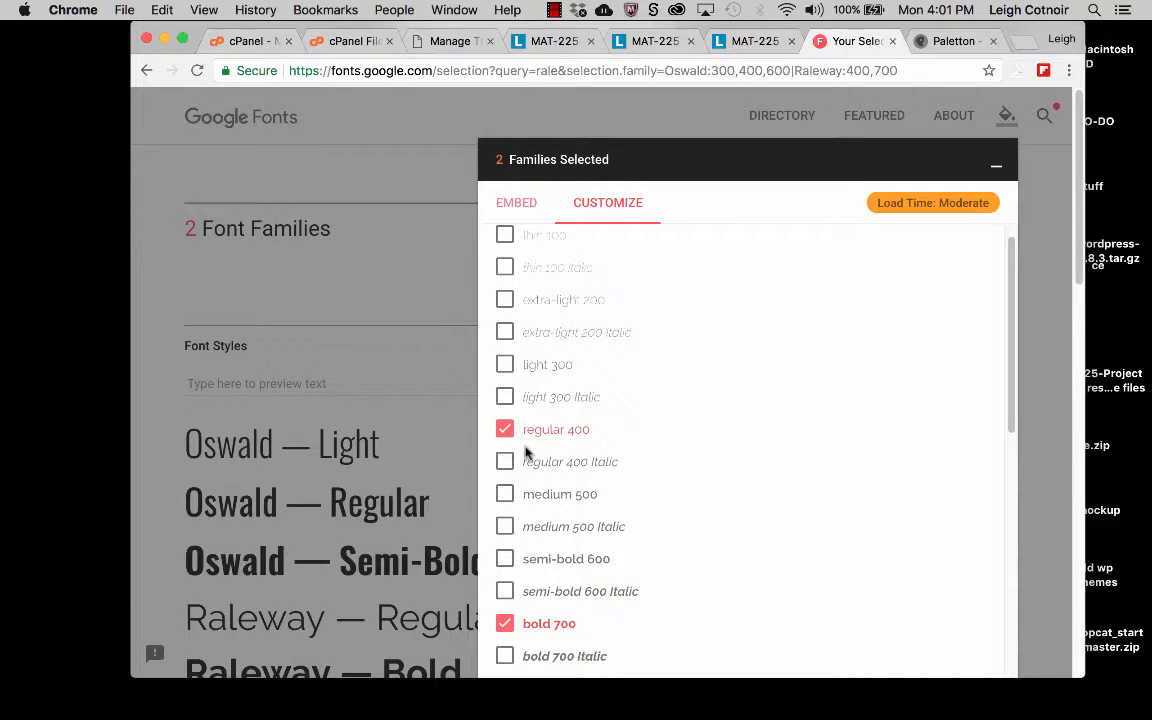
scroll(527, 454, "down", 1)
scroll(527, 454, "up", 4)
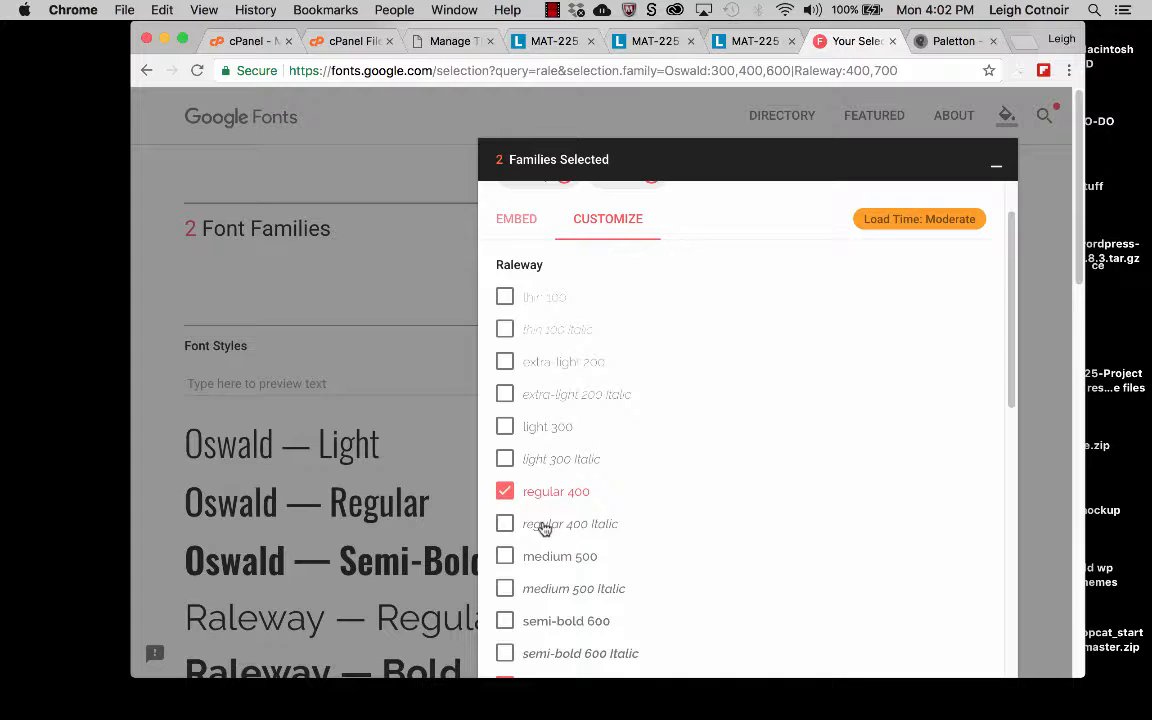
scroll(543, 528, "down", 3)
scroll(543, 528, "up", 3)
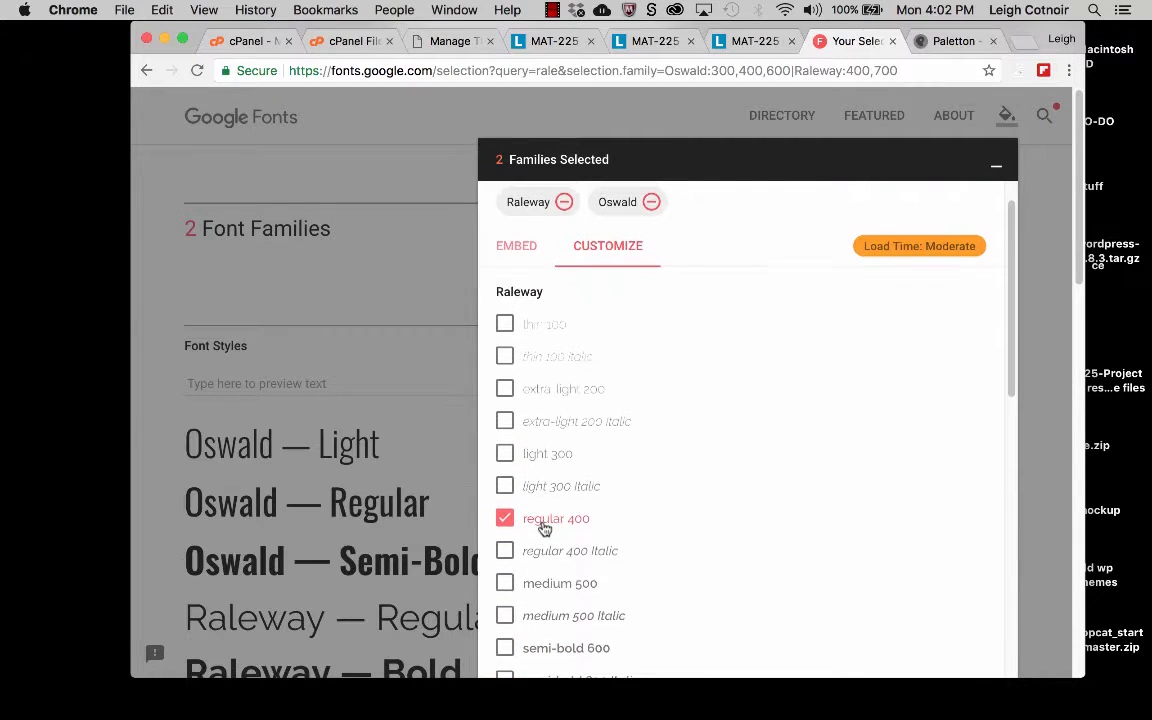
scroll(562, 488, "down", 3)
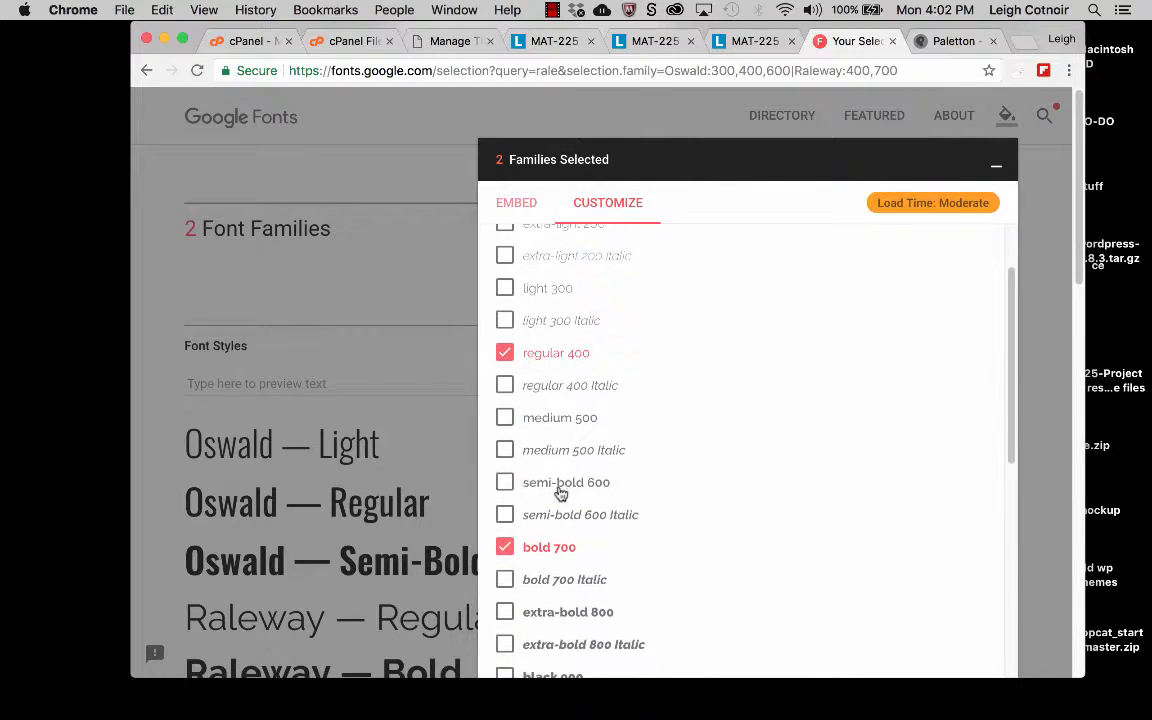
Deselect Raleway's bold 700 style and select it again.
left_click(505, 547)
scroll(694, 501, "up", 1)
scroll(695, 501, "up", 2)
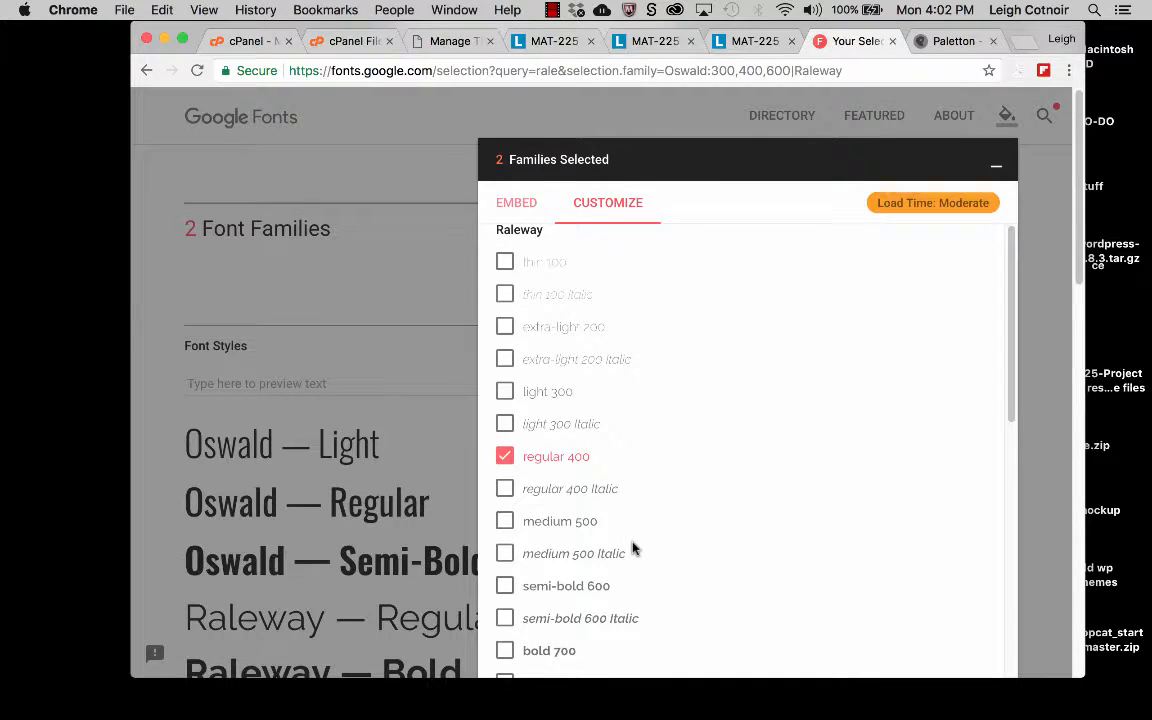
scroll(632, 548, "down", 2)
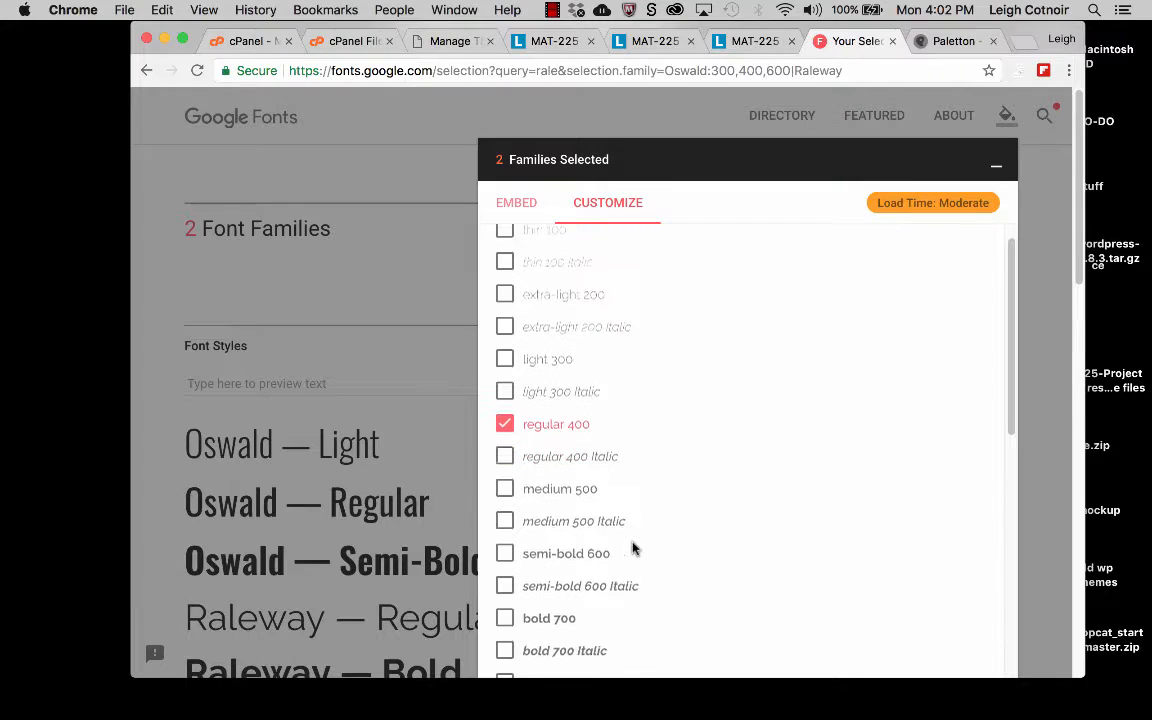
left_click(504, 612)
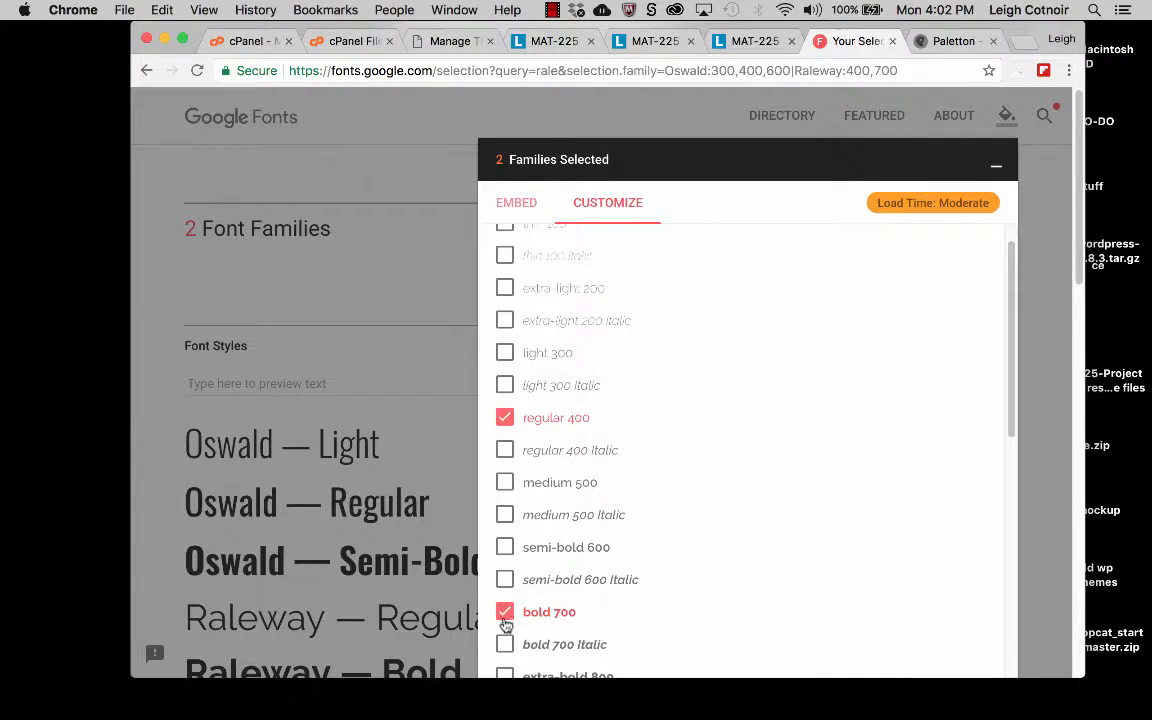
Review the remaining Raleway weights, the Oswald weights and the language options of the font selection.
scroll(685, 514, "down", 5)
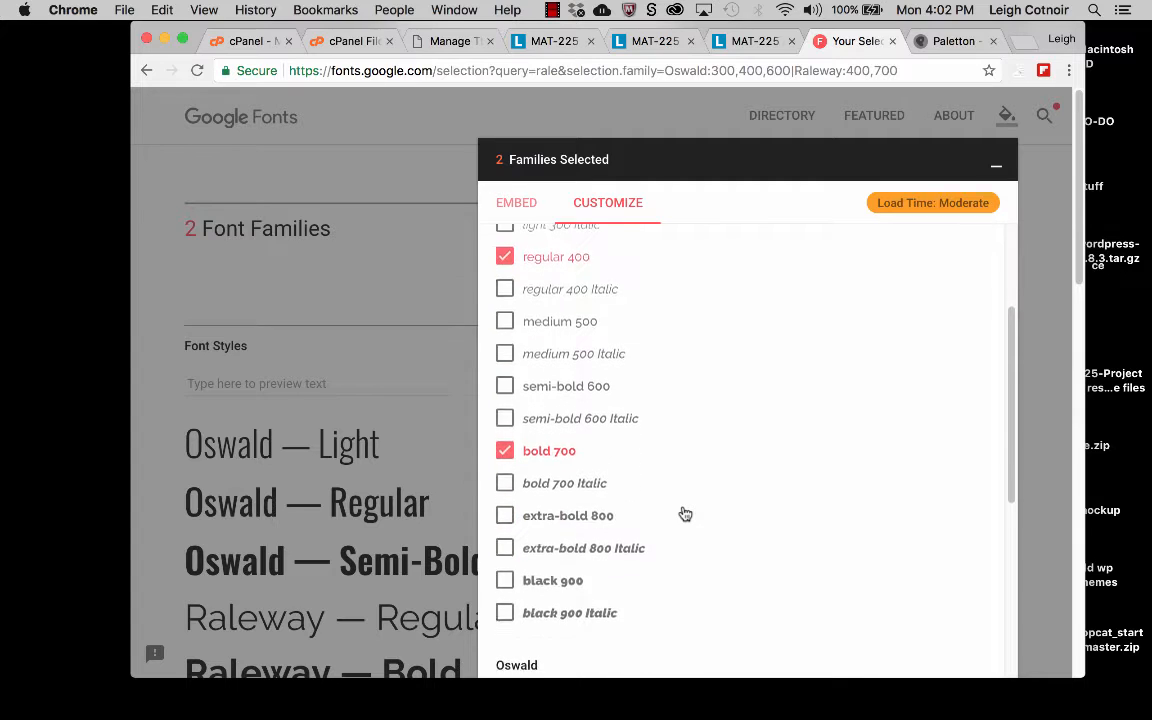
scroll(685, 514, "down", 1)
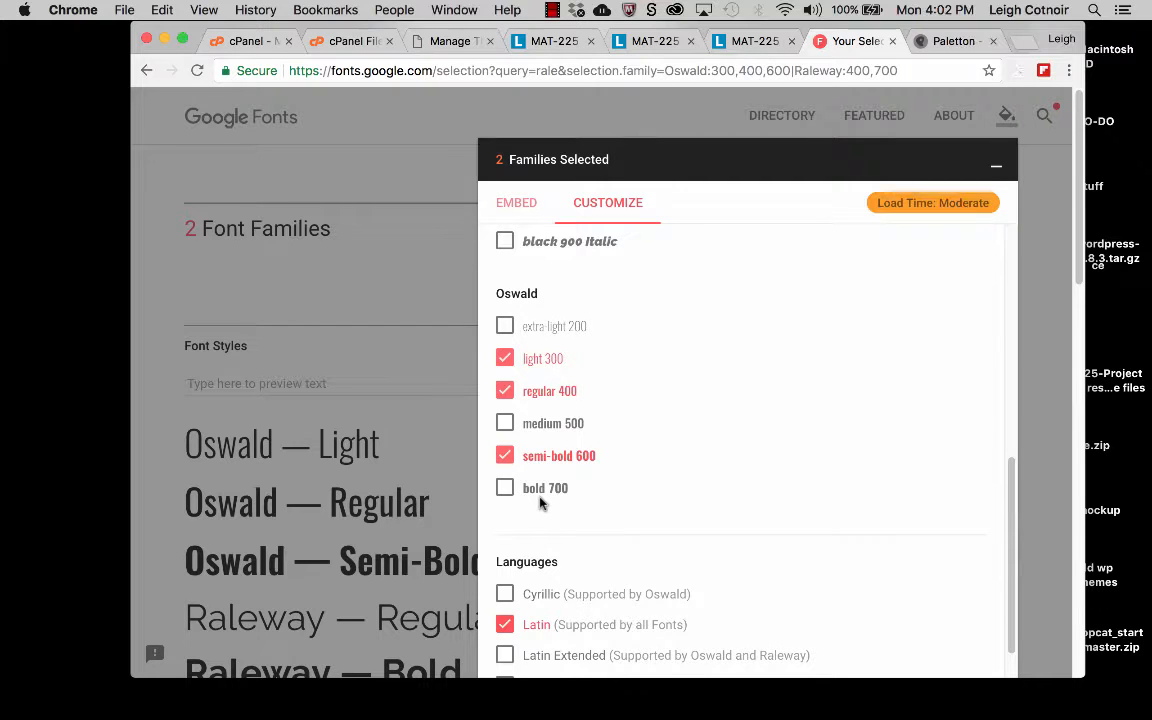
scroll(540, 503, "down", 1)
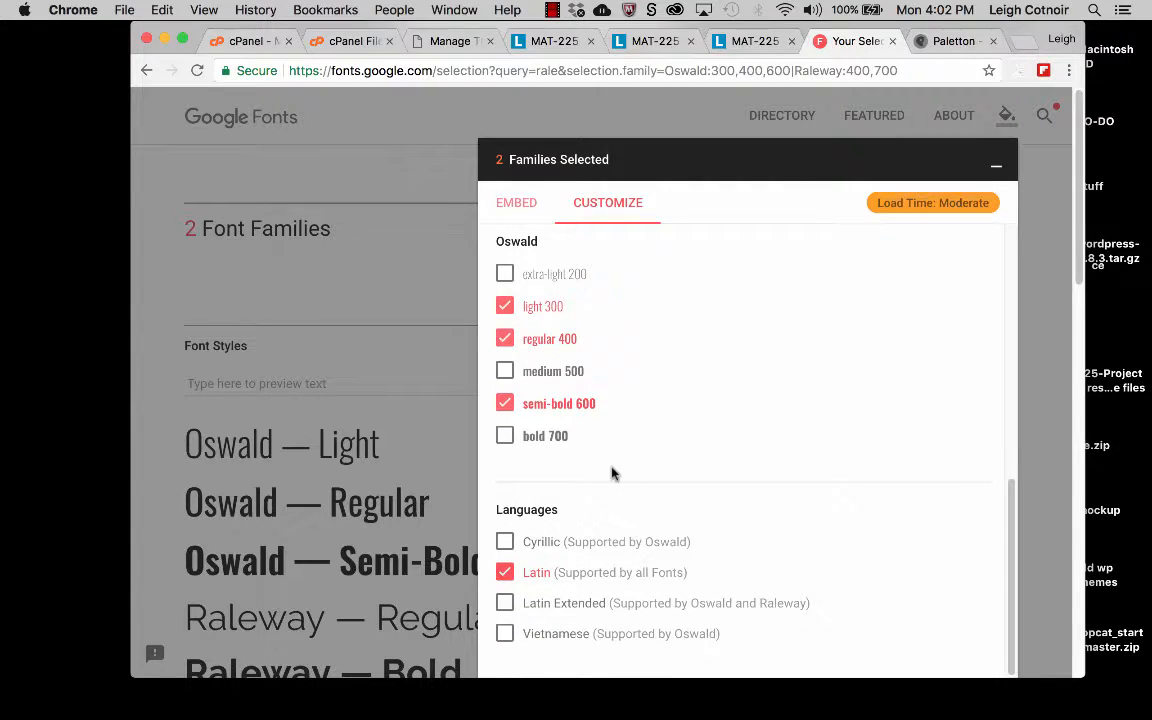
scroll(612, 473, "up", 10)
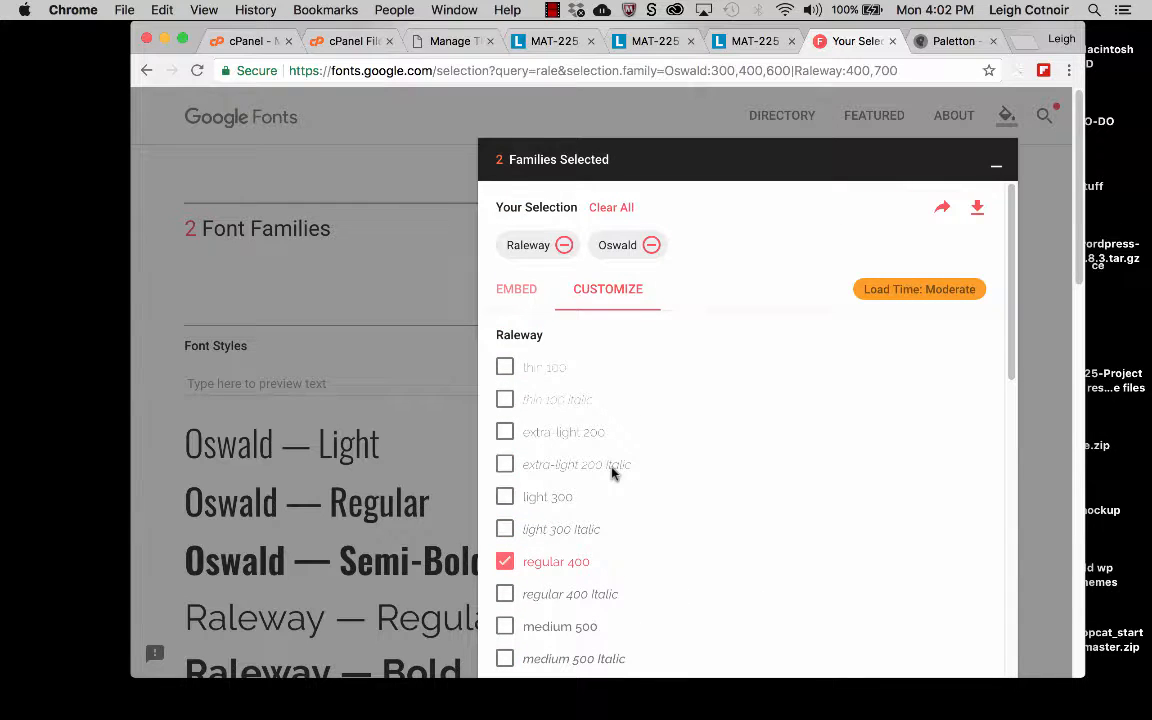
Open the shareable page of the font selection and examine its listed styles, embed code, CSS rules and sample sentences.
left_click(941, 208)
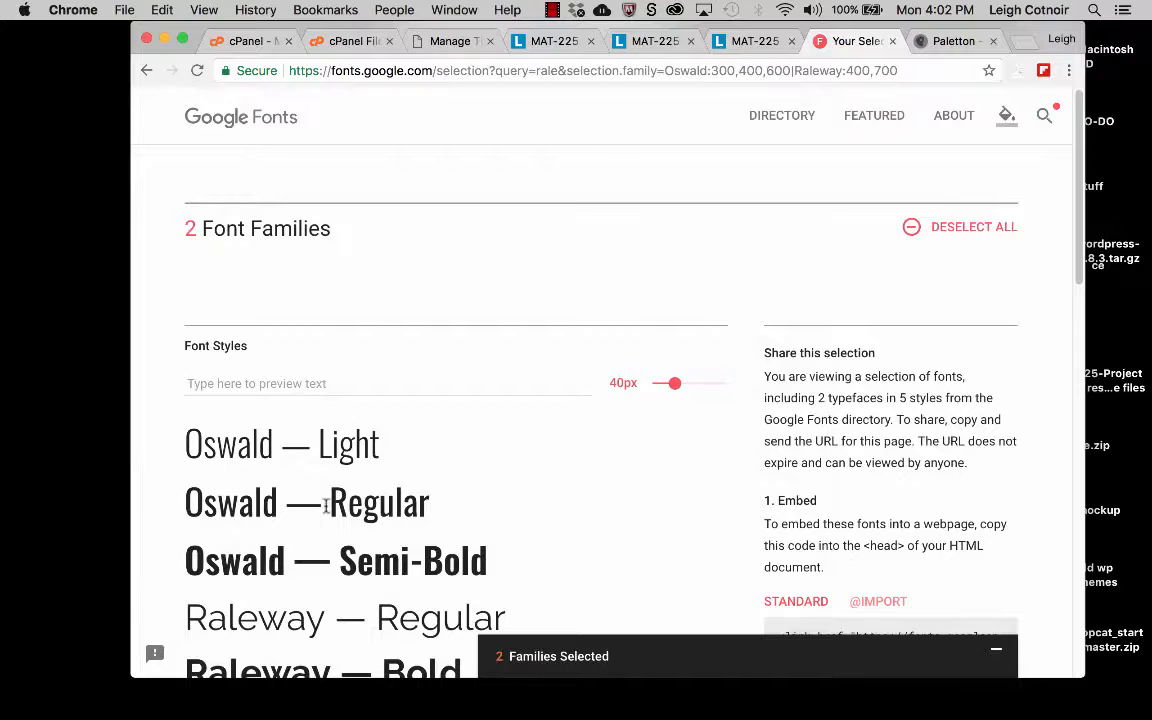
scroll(473, 481, "down", 2)
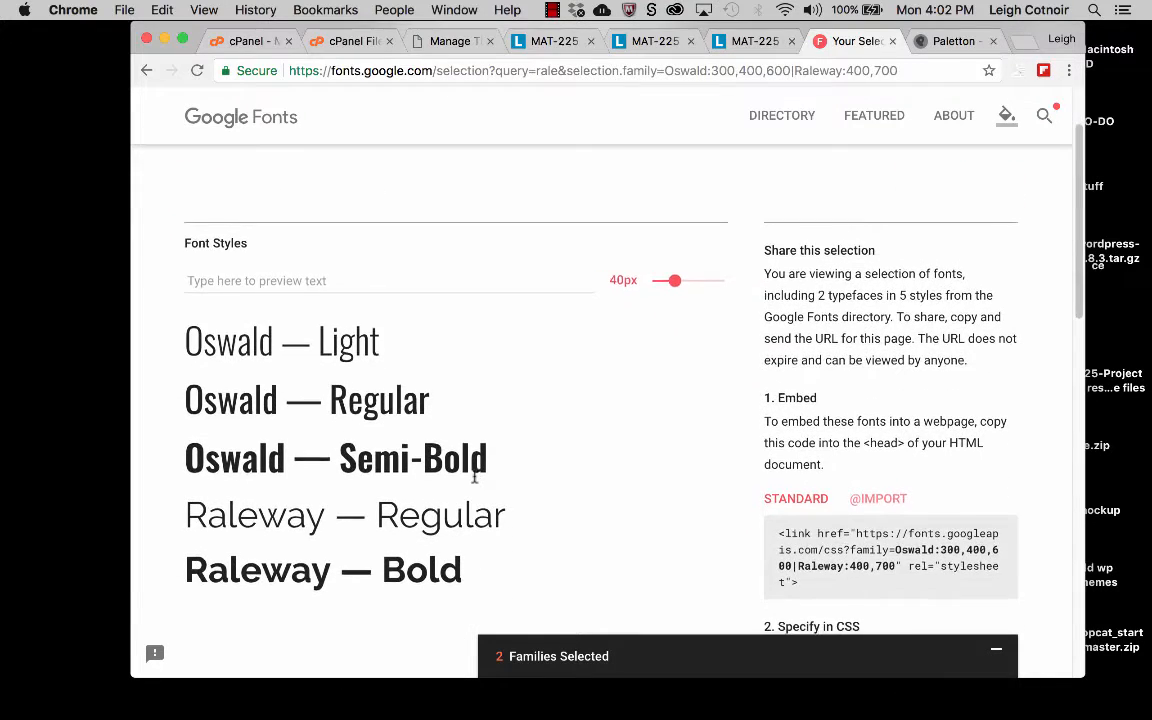
scroll(473, 478, "down", 3)
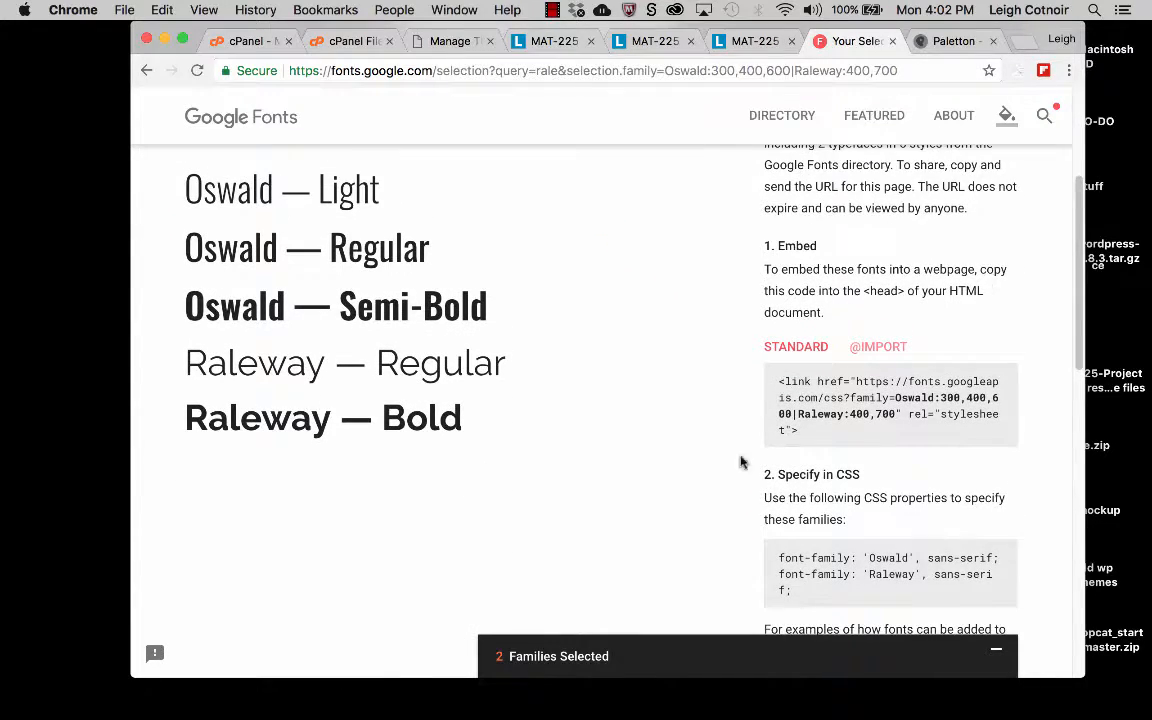
scroll(851, 453, "down", 5)
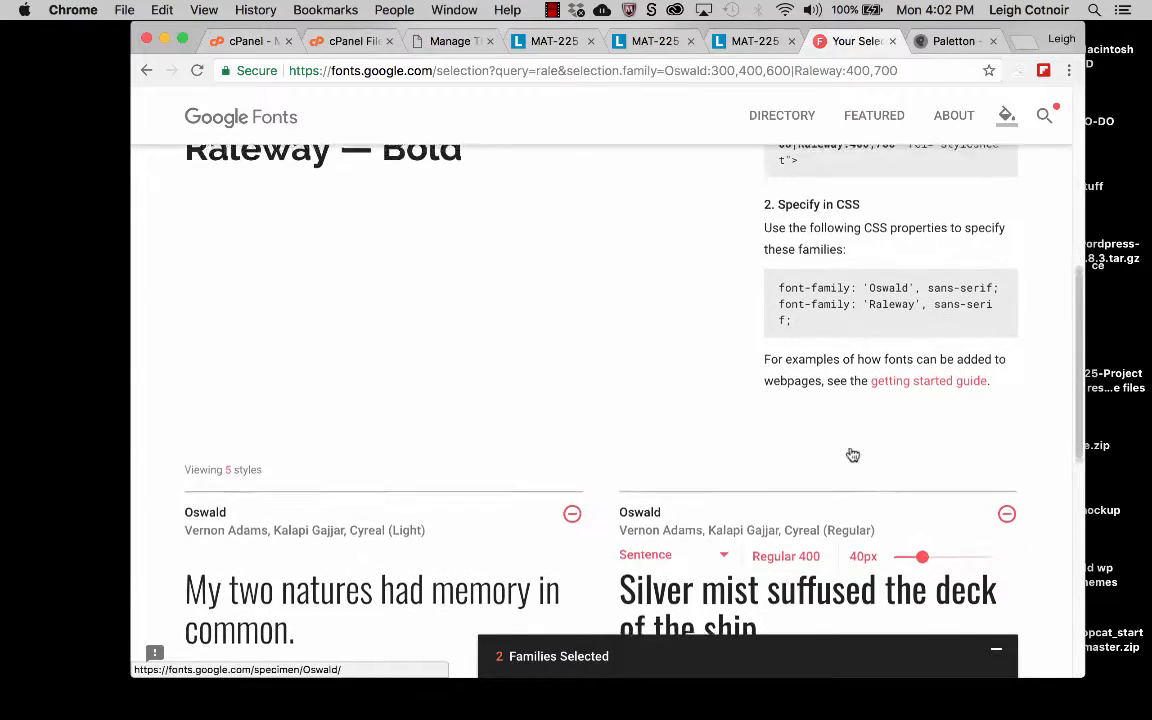
scroll(836, 352, "up", 3)
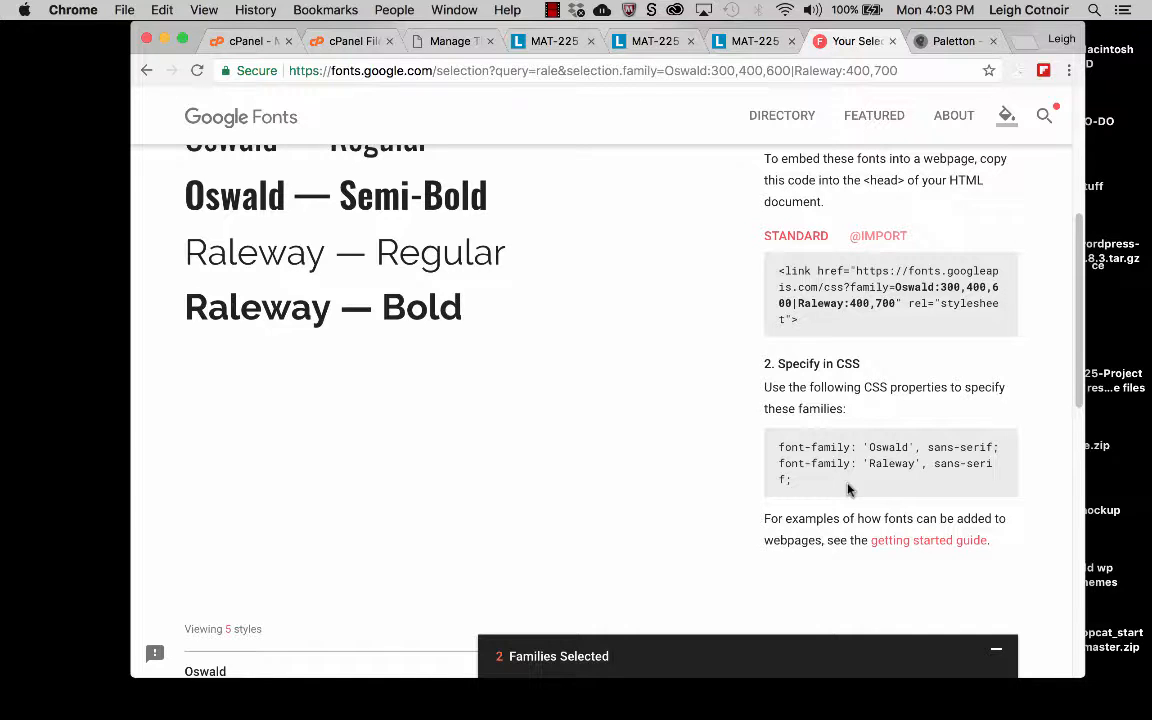
scroll(848, 489, "down", 5)
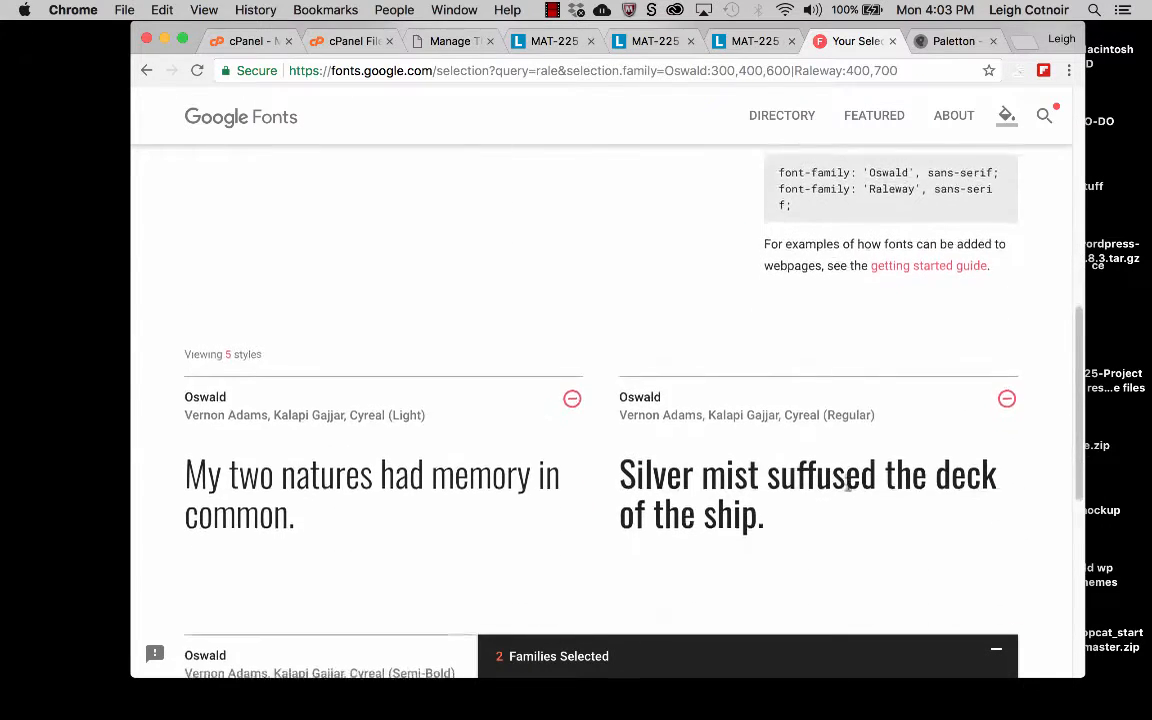
scroll(849, 489, "down", 3)
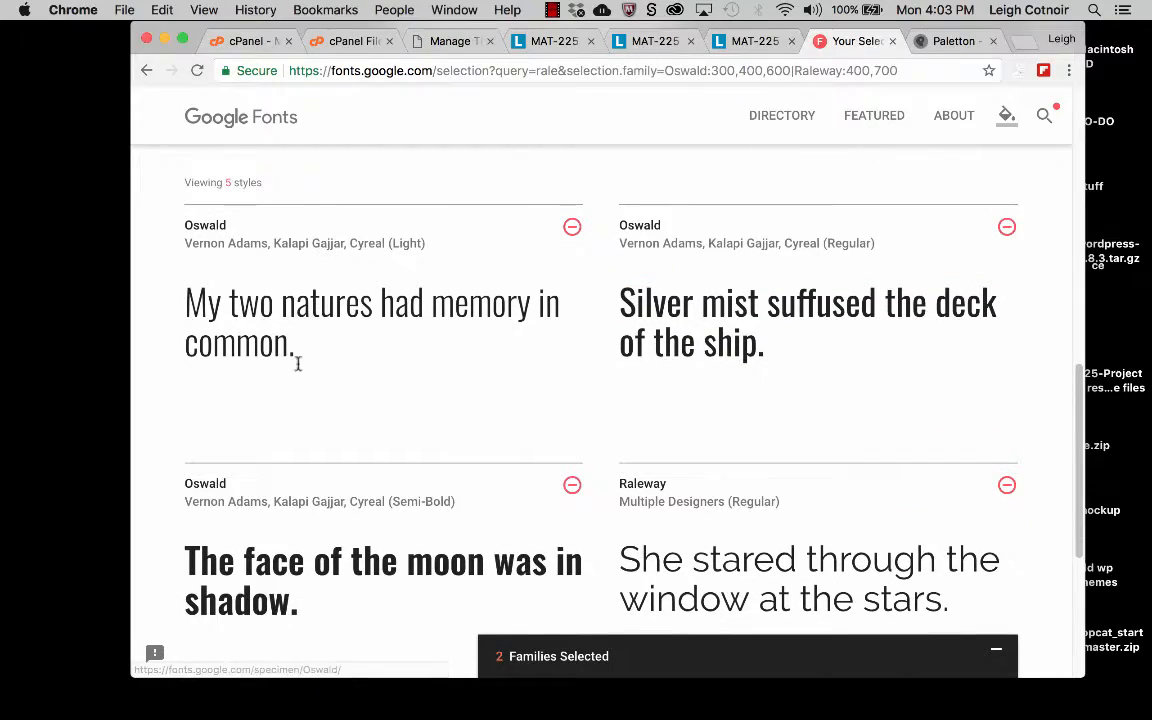
scroll(600, 300, "down", 6)
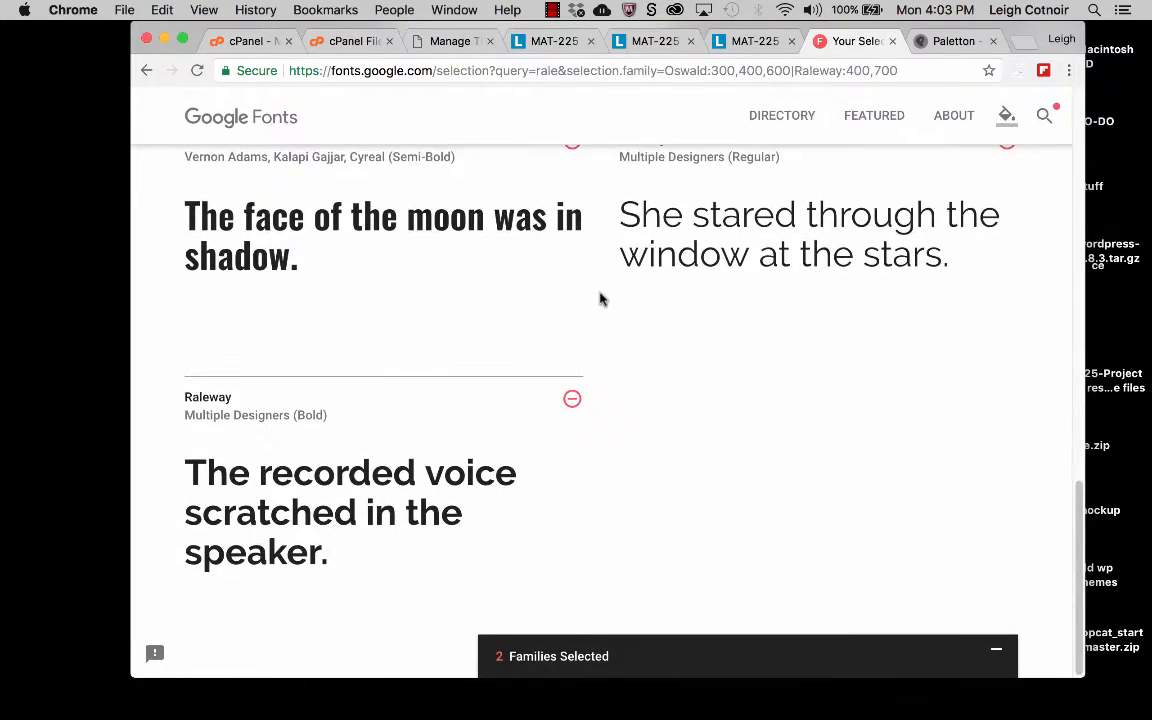
scroll(600, 300, "up", 15)
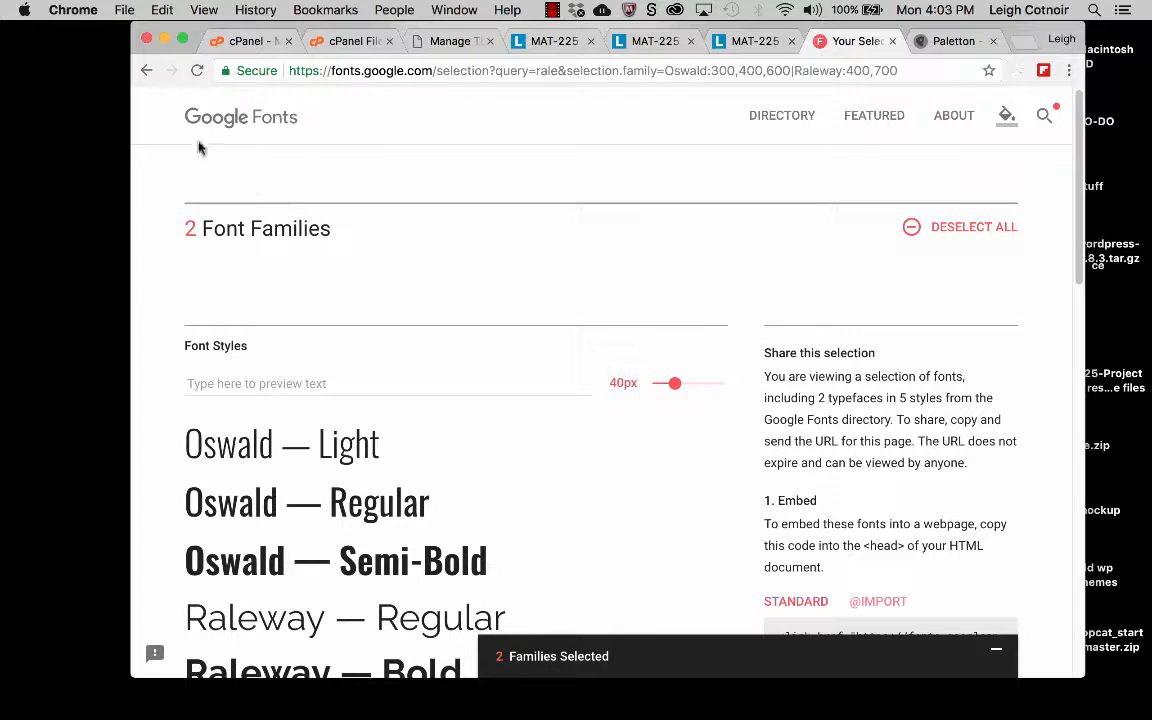
Look through the print preview of the font selection page with Save as PDF as destination, and cancel printing.
left_click(126, 9)
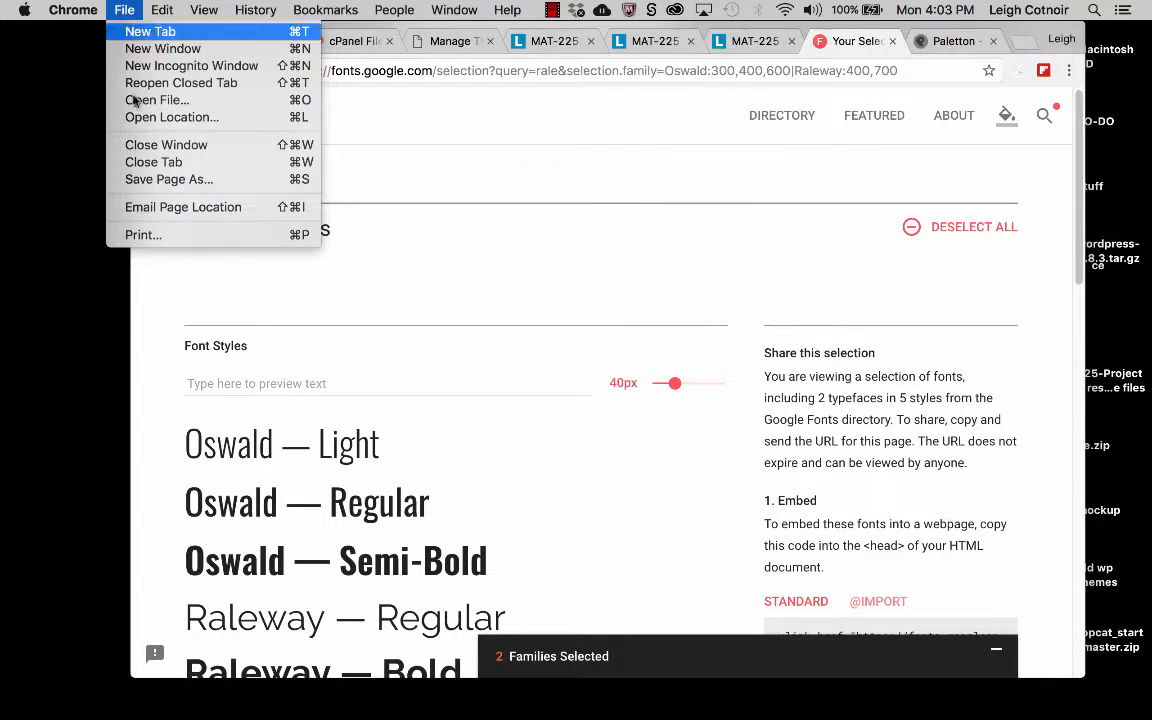
left_click(140, 234)
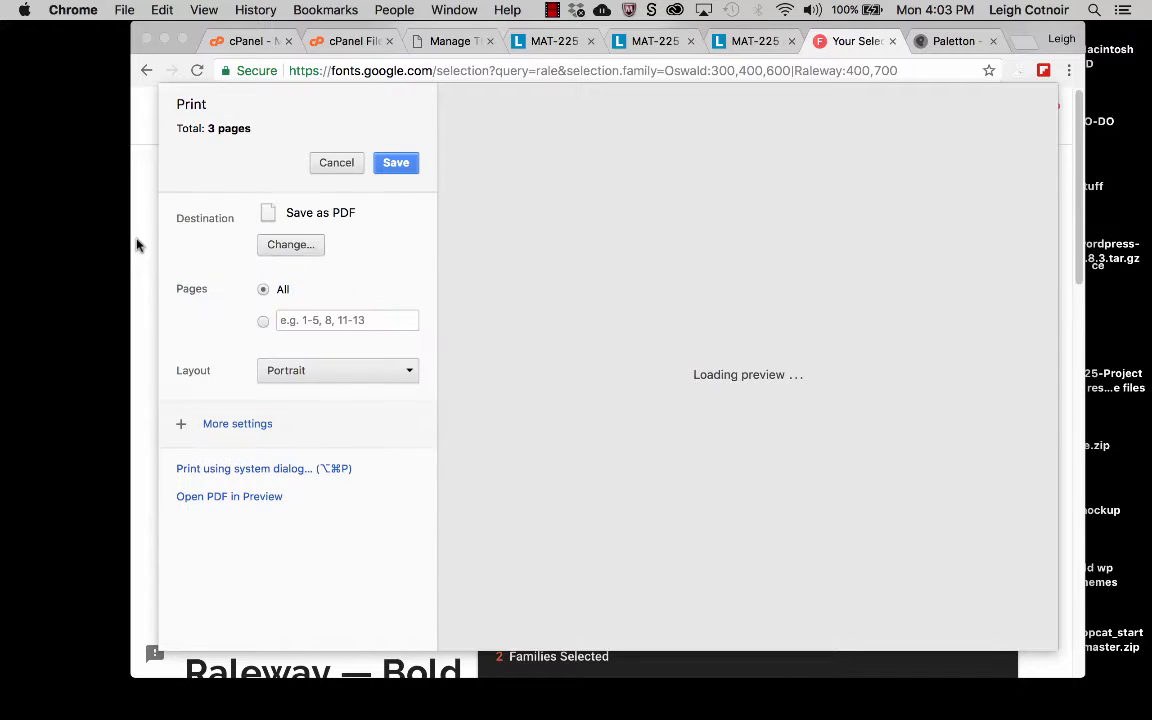
scroll(627, 312, "down", 5)
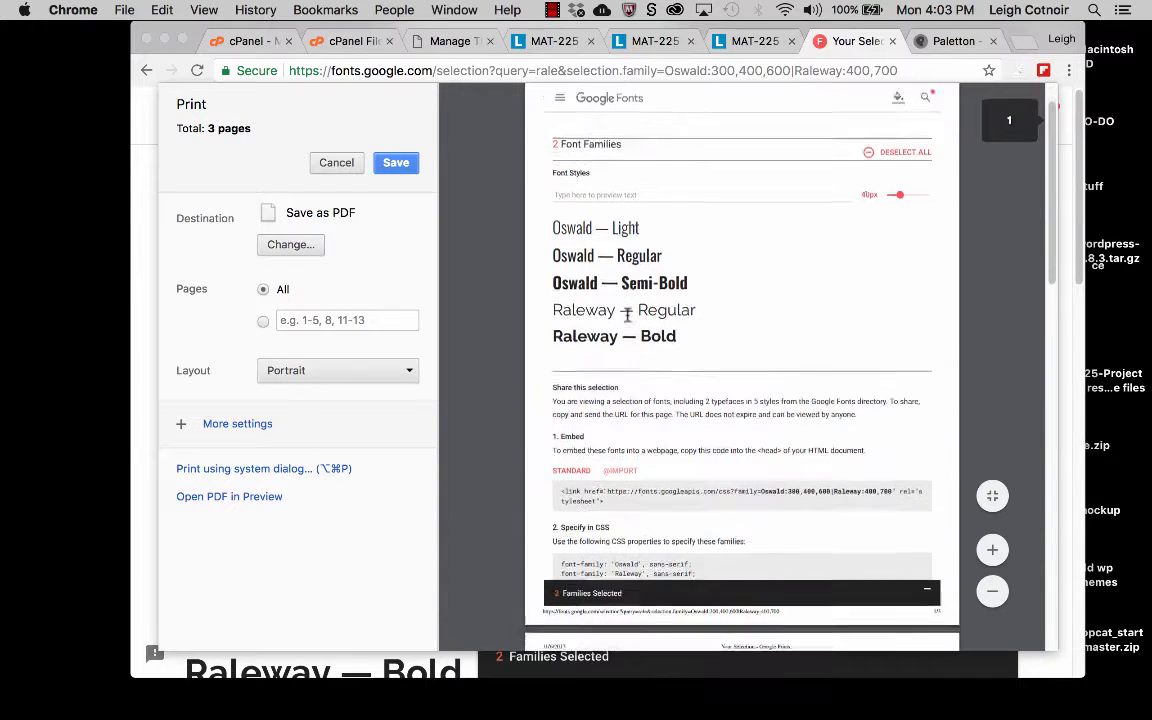
scroll(627, 315, "up", 5)
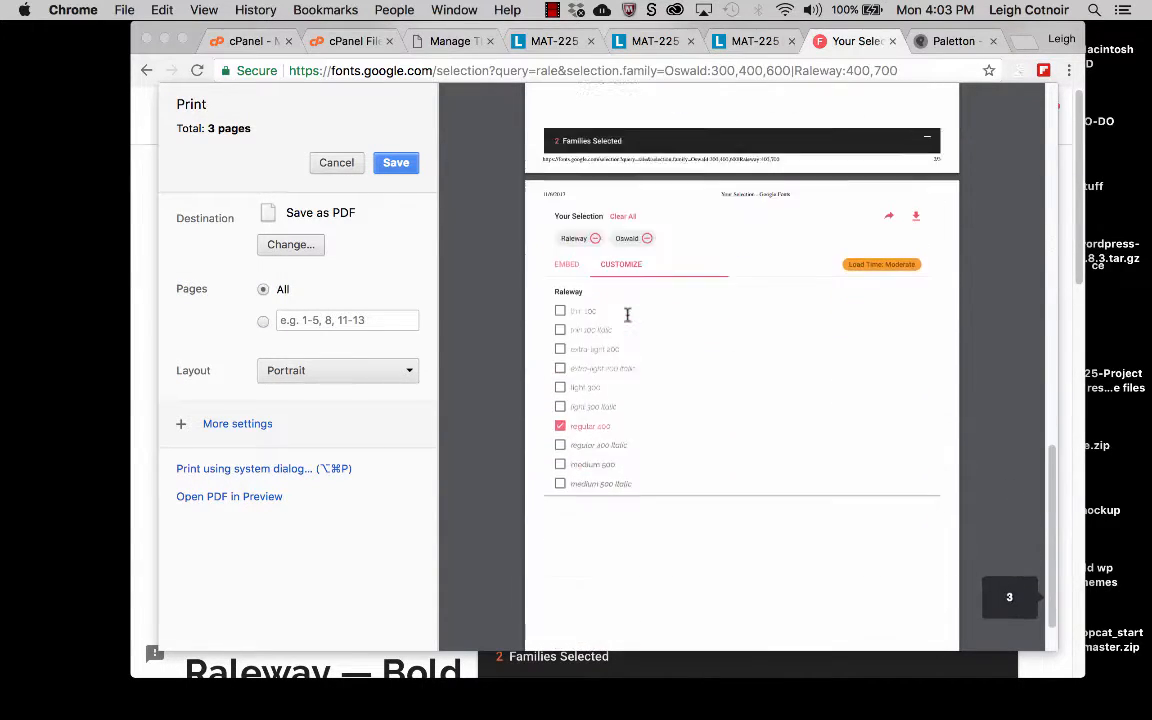
scroll(627, 315, "up", 2)
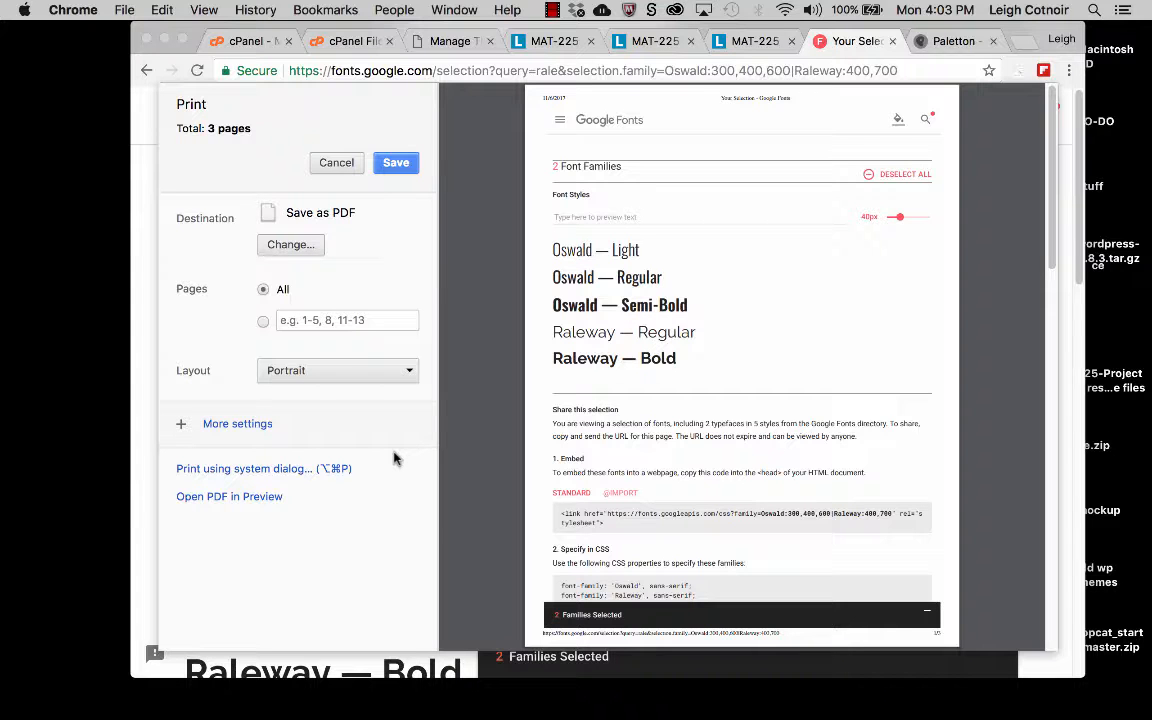
left_click(336, 162)
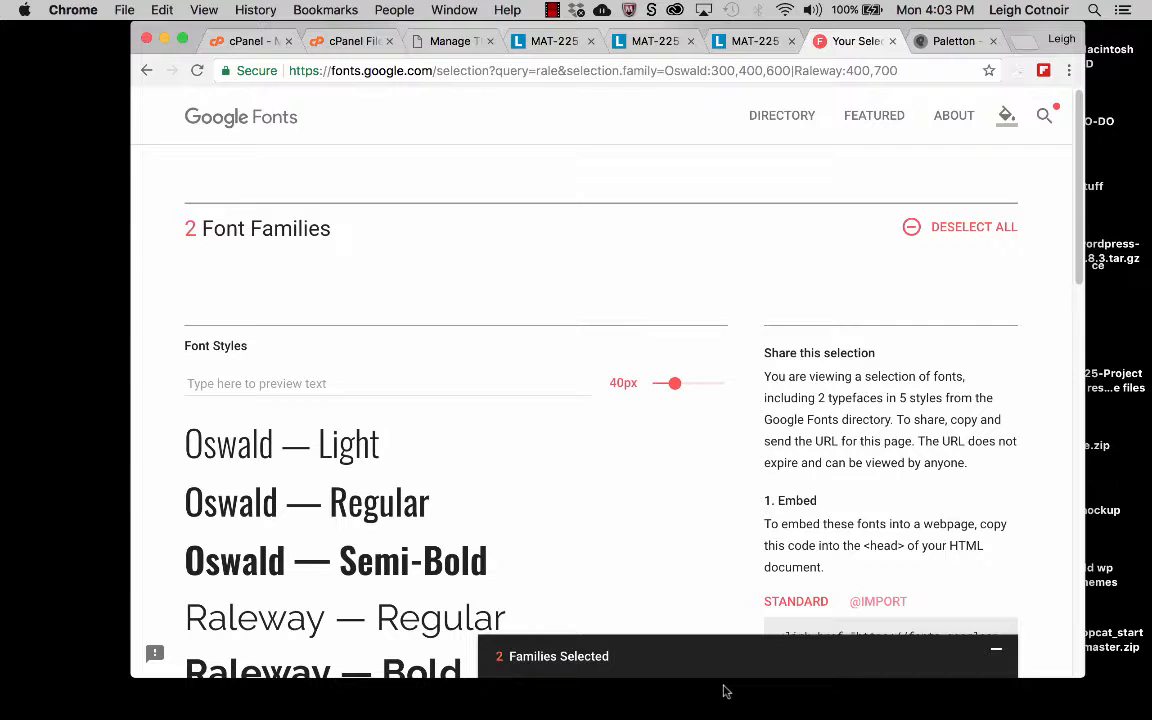
Start downloading the two selected font families and set the save location to the Desktop.
left_click(761, 662)
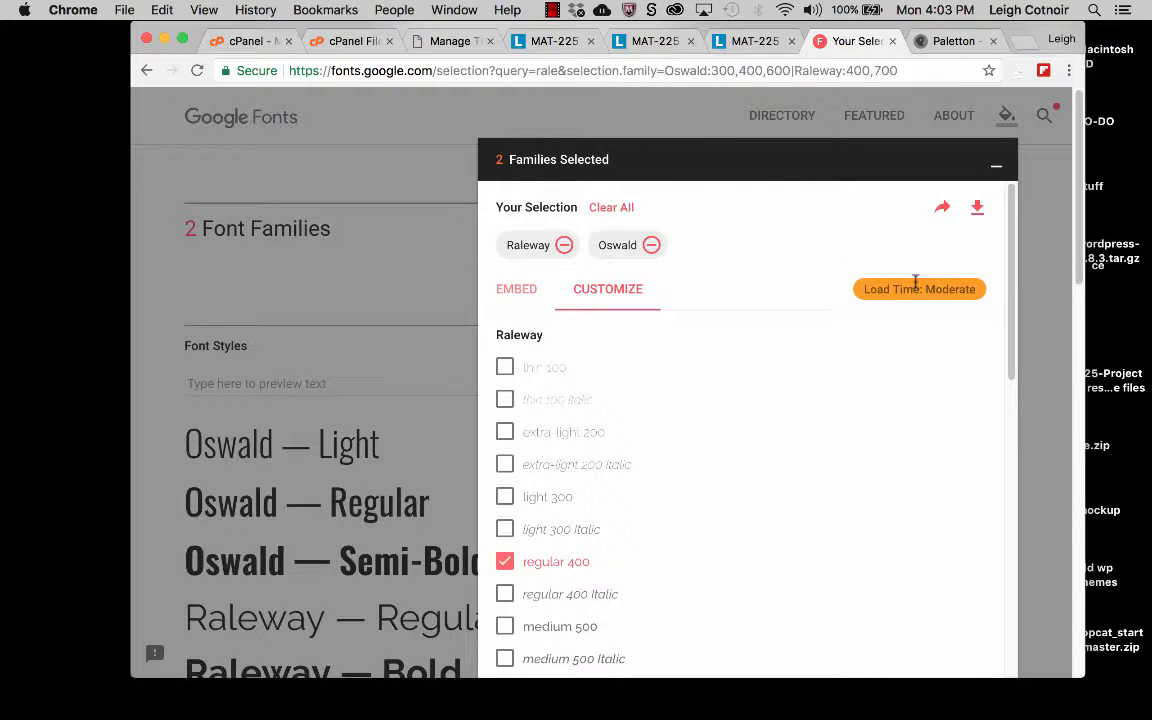
left_click(977, 212)
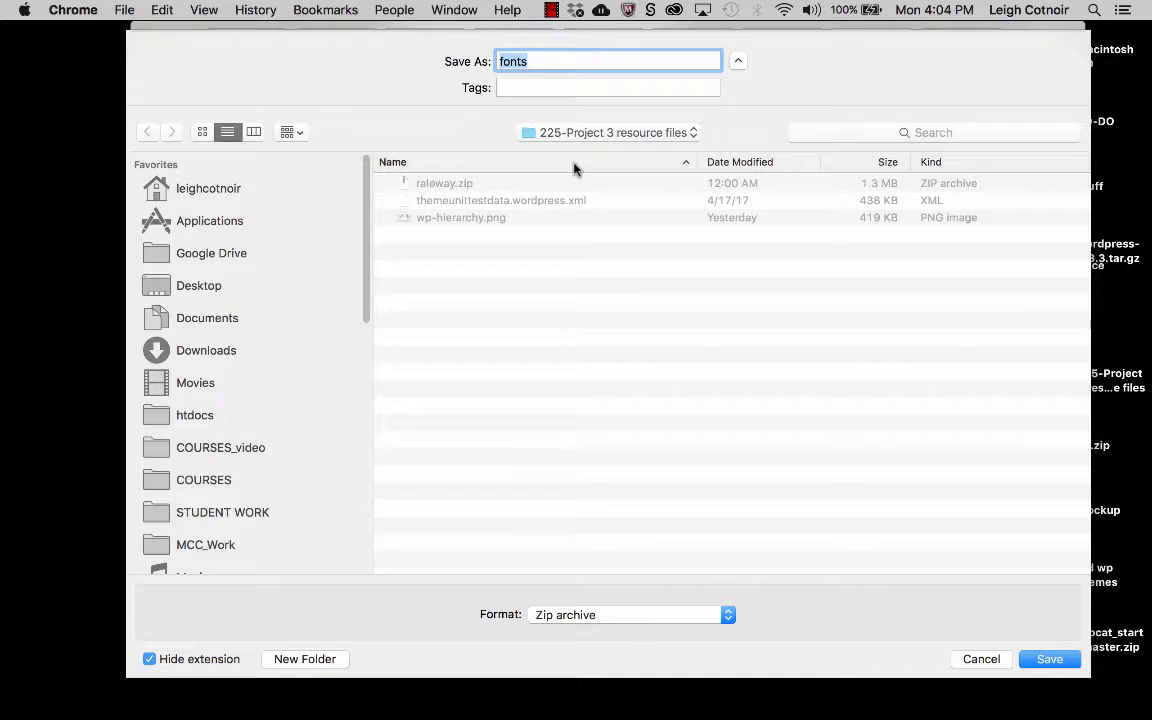
left_click(586, 133)
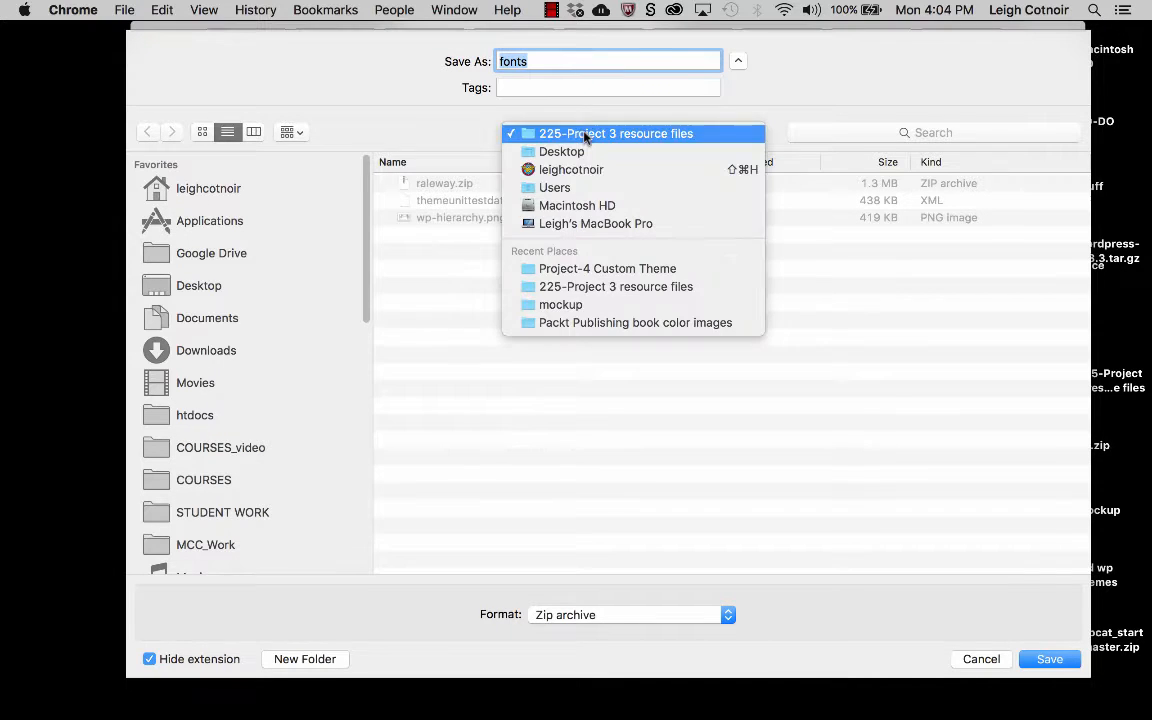
left_click(578, 152)
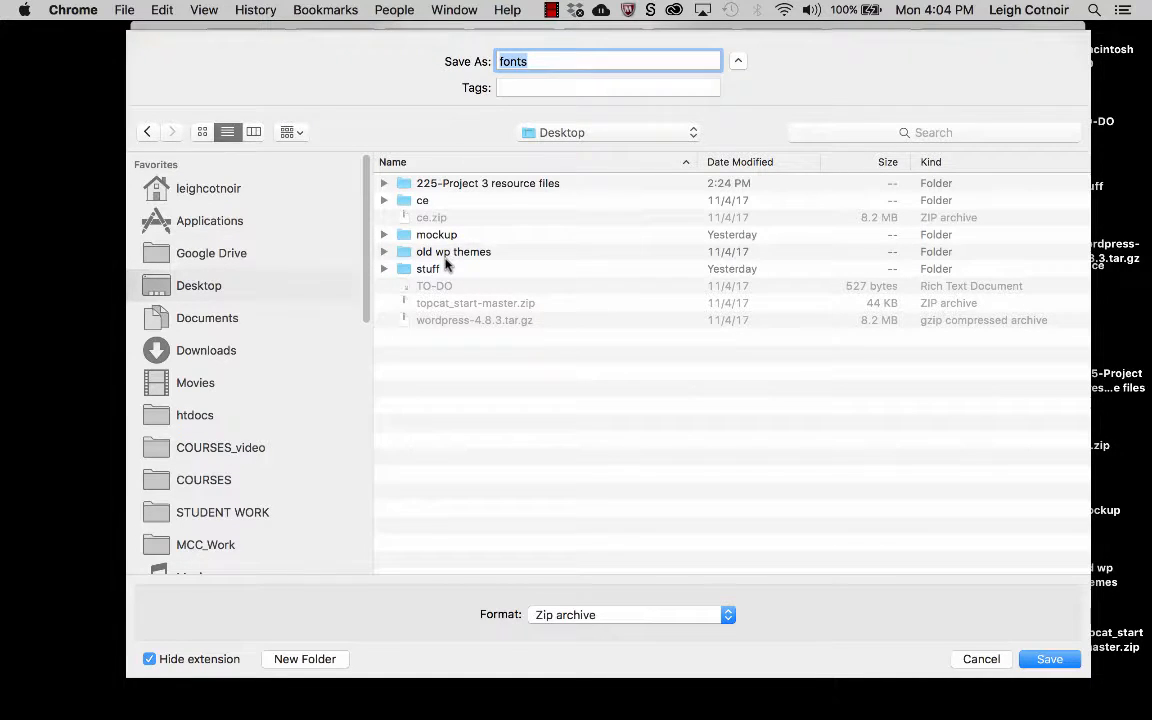
Look through the ce folder down to the topcat theme in wp-content/themes, and collapse the folder again.
left_click(426, 201)
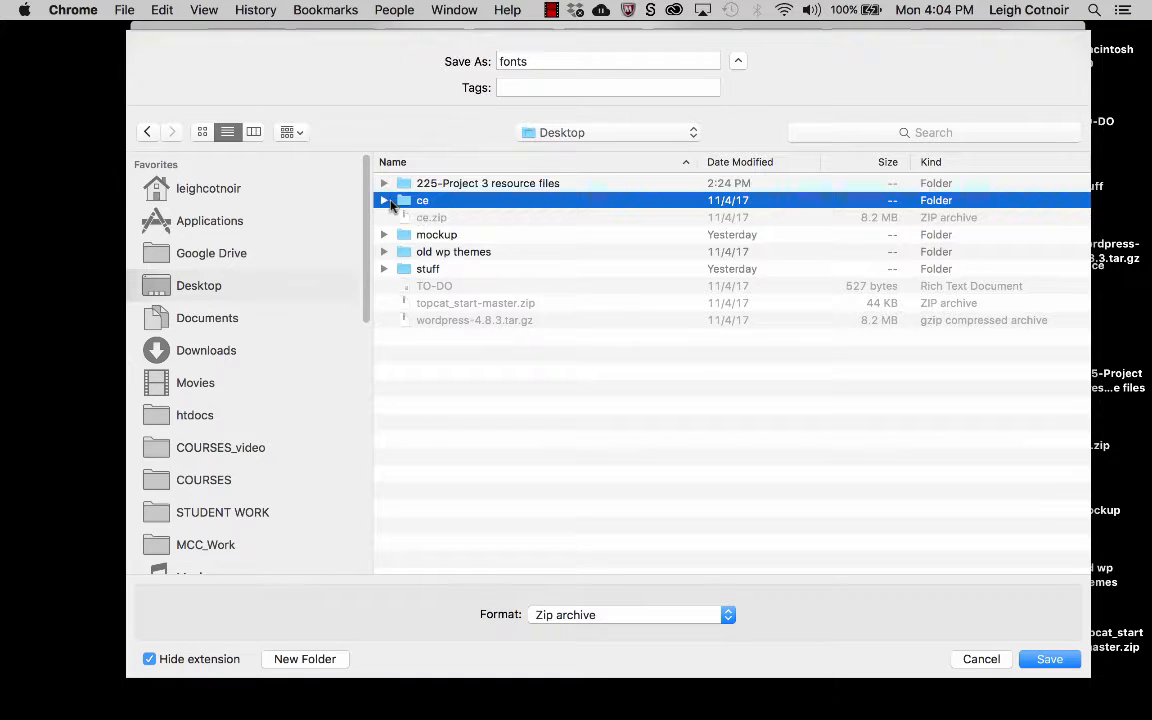
left_click(384, 201)
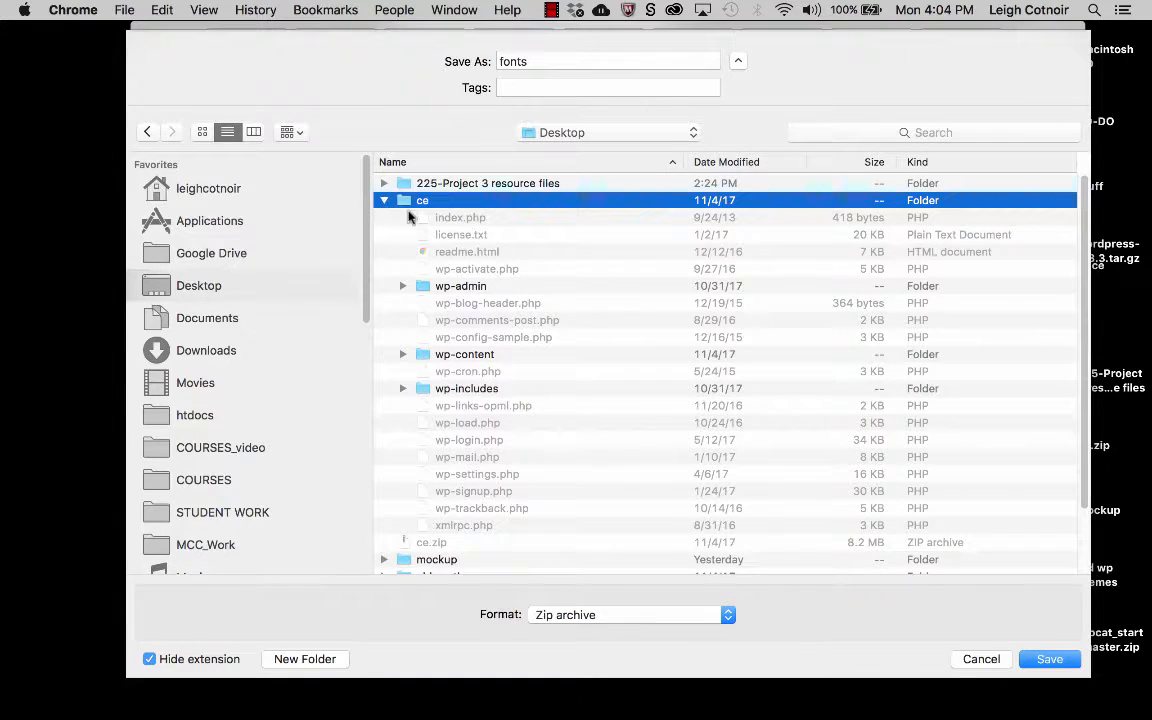
left_click(444, 358)
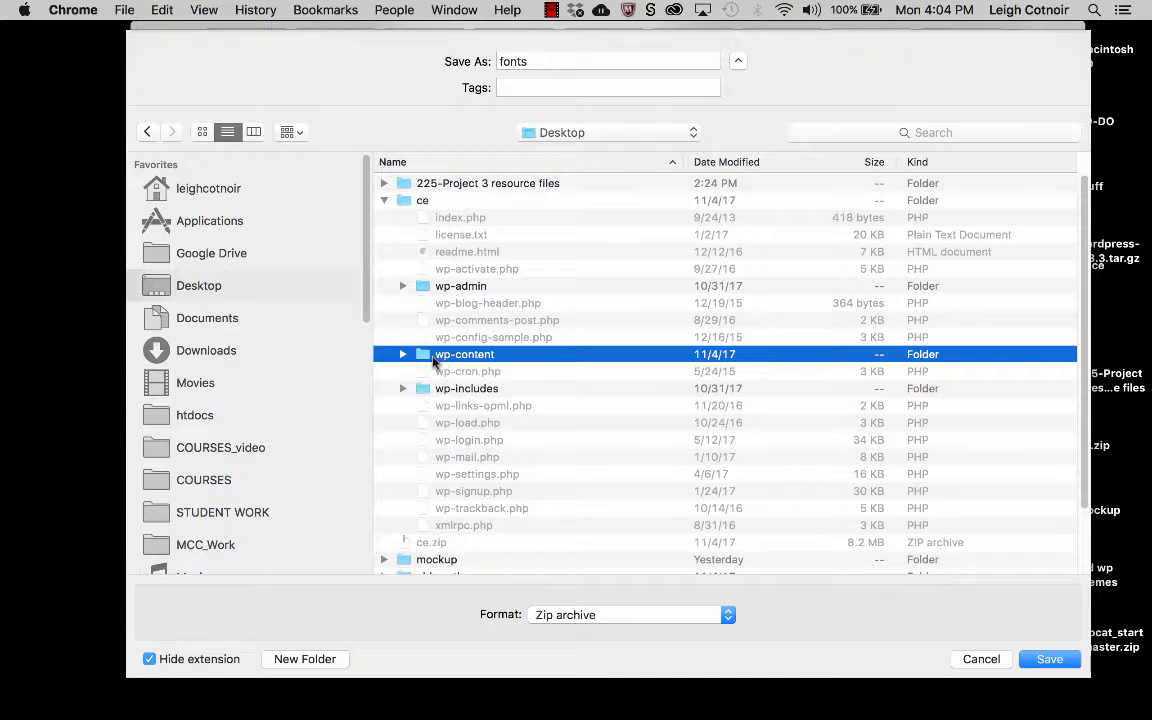
key("Right")
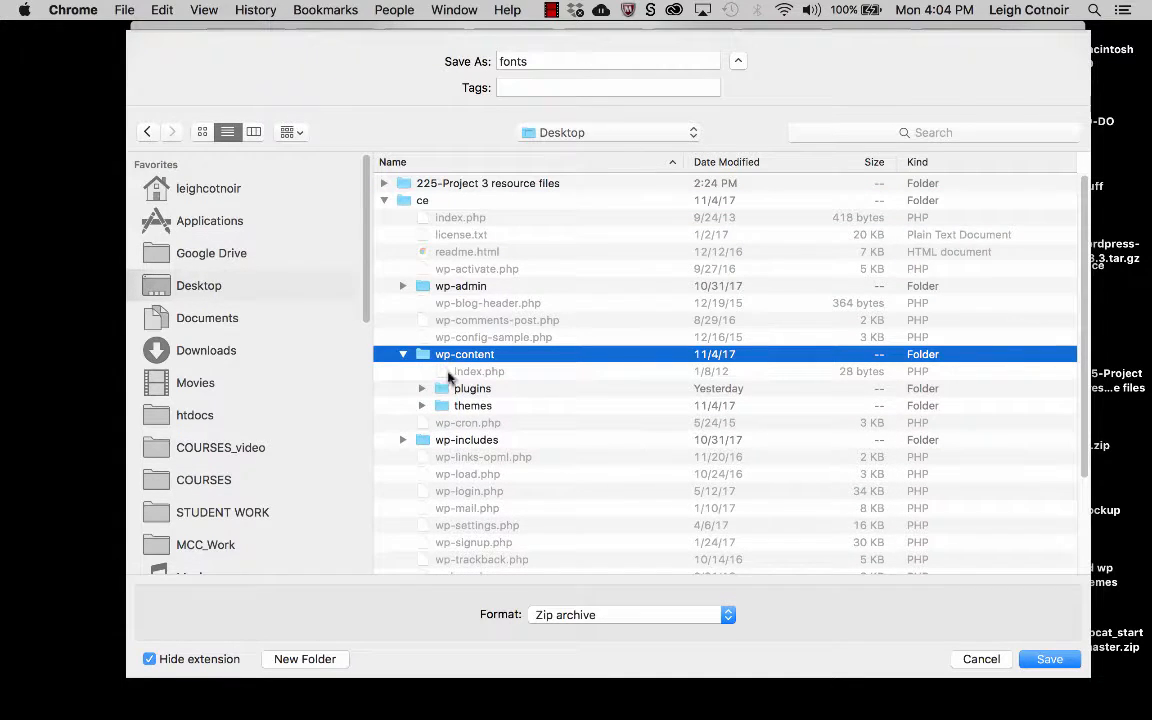
left_click(421, 406)
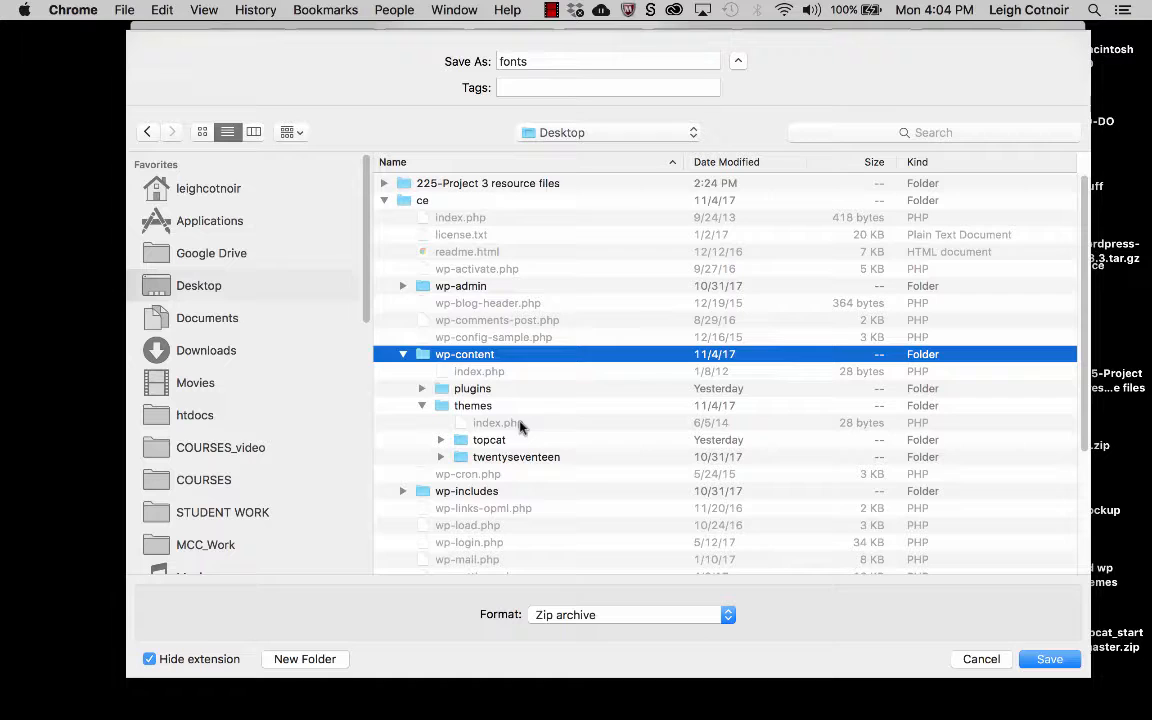
left_click(441, 441)
left_click(500, 443)
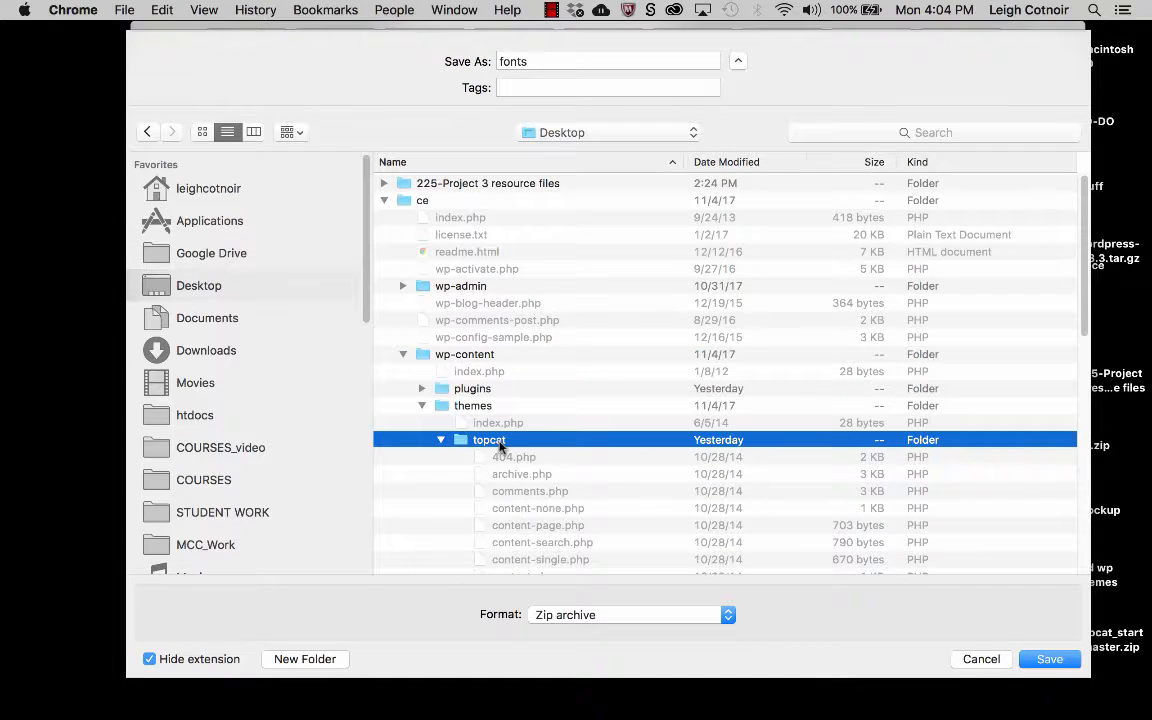
left_click(384, 201)
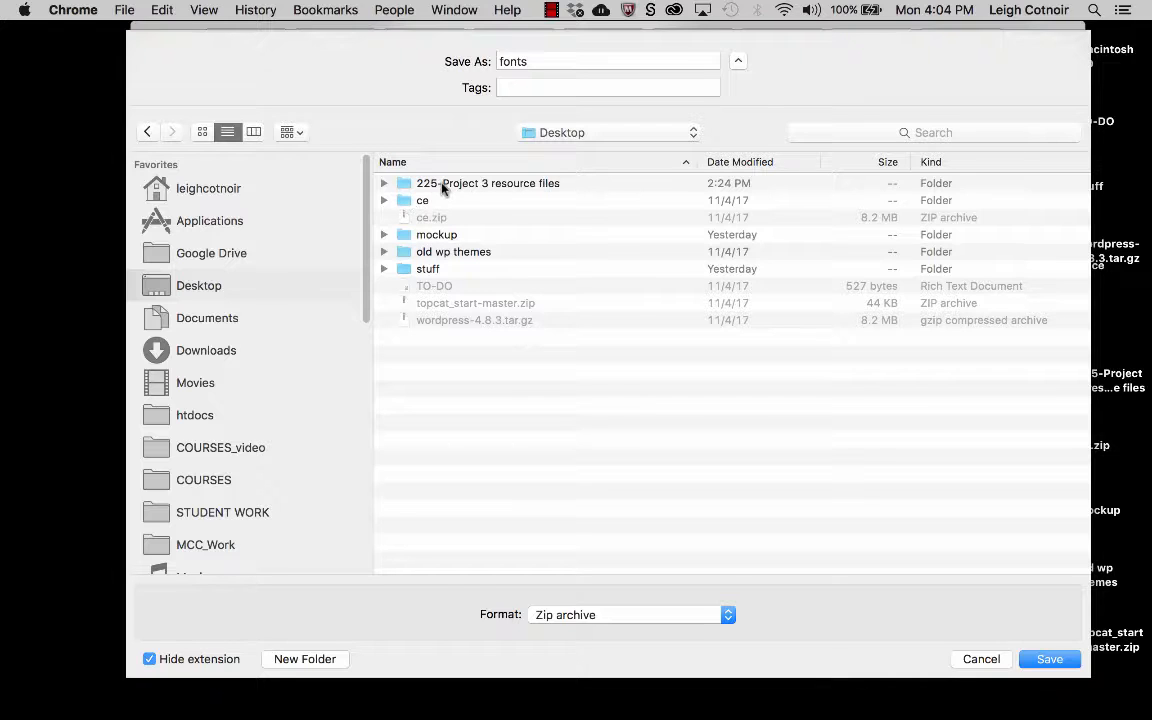
Save the font download as the zip archive fonts in mockup/Cannon Electric site/other resources.
left_click(434, 235)
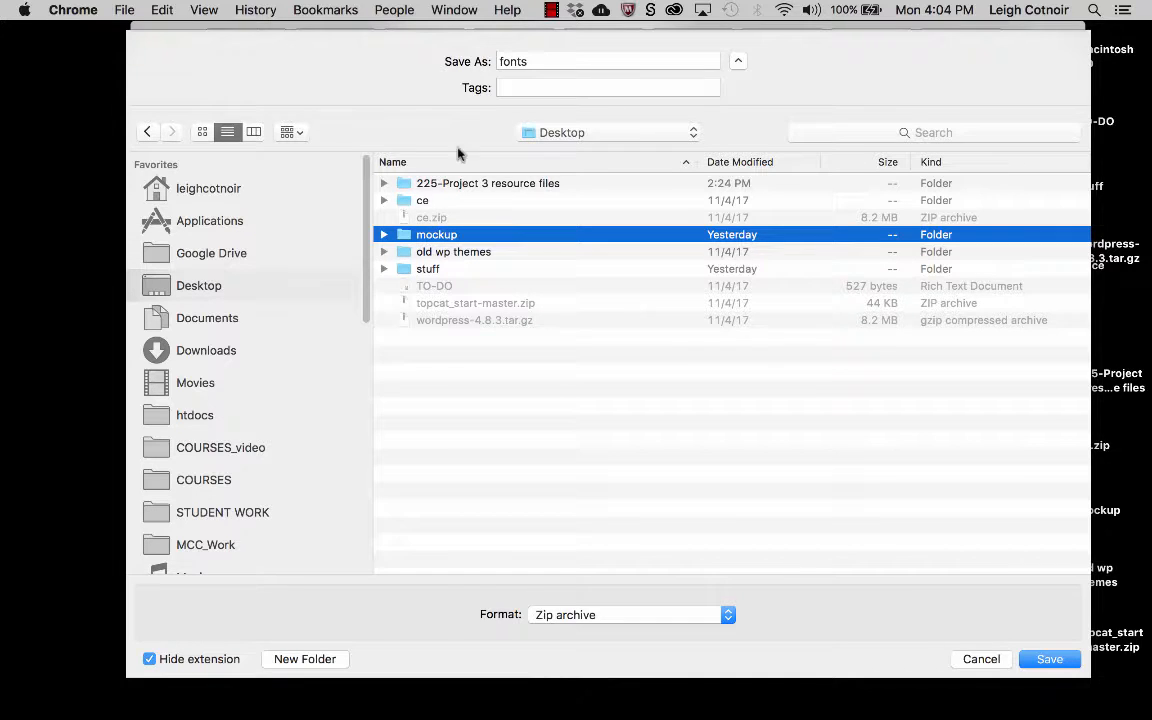
double_click(408, 236)
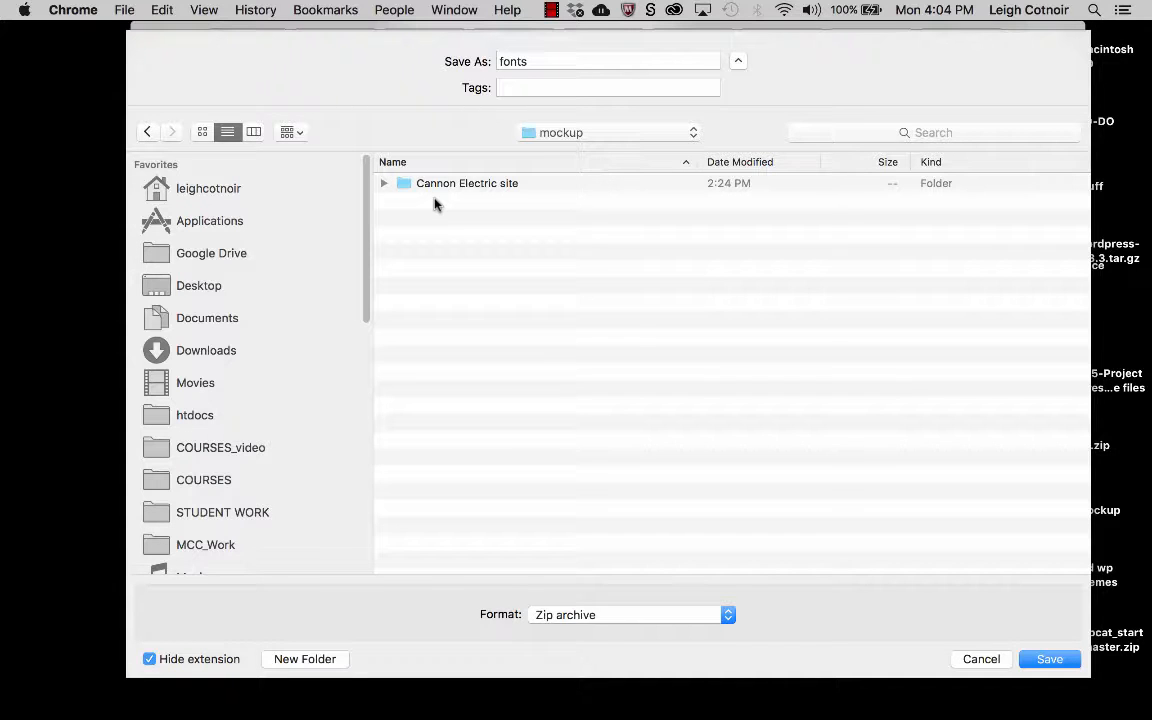
left_click(383, 184)
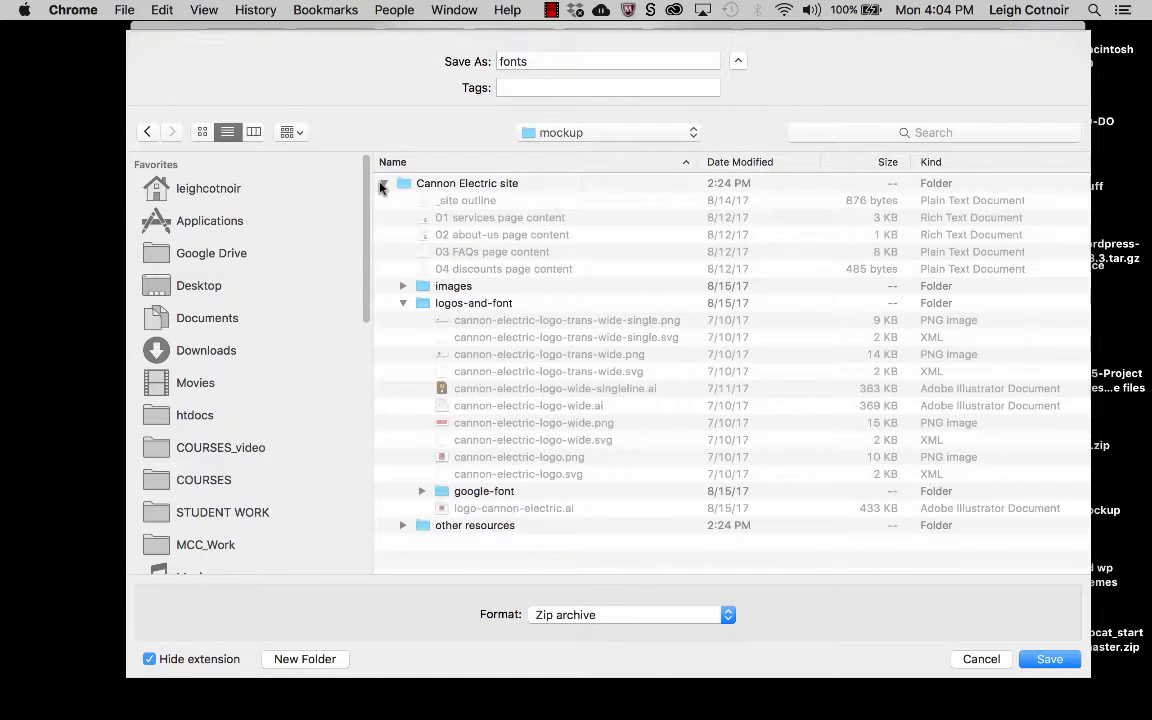
left_click(403, 303)
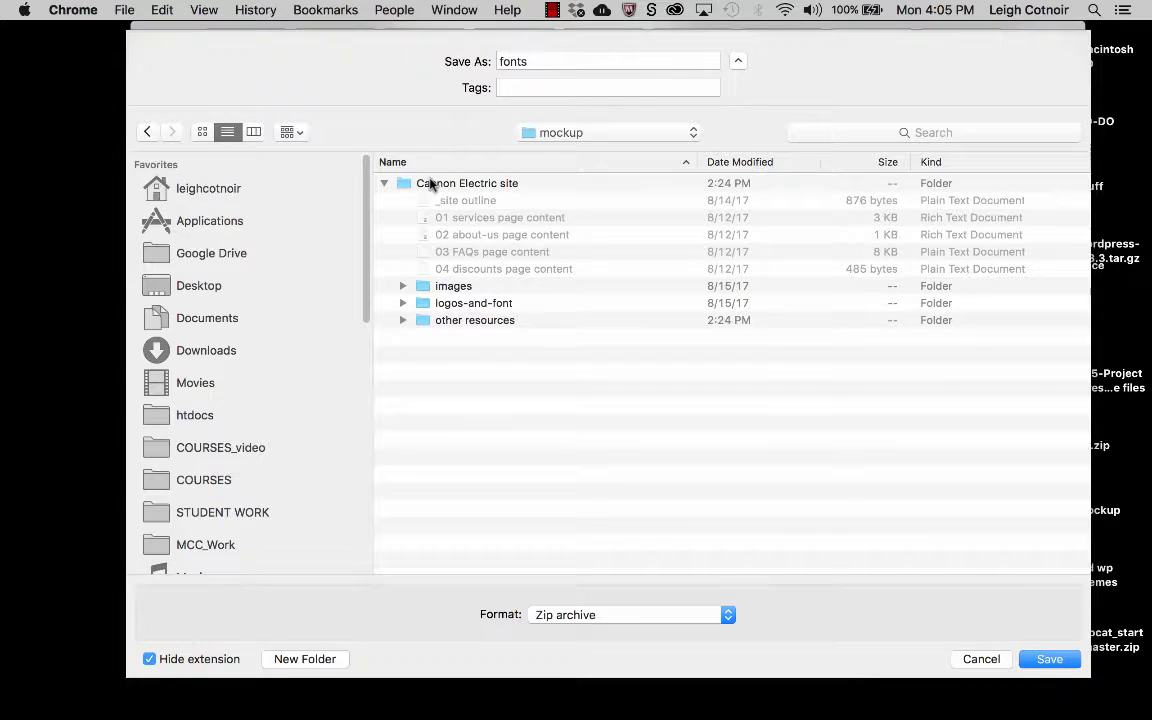
left_click(421, 320)
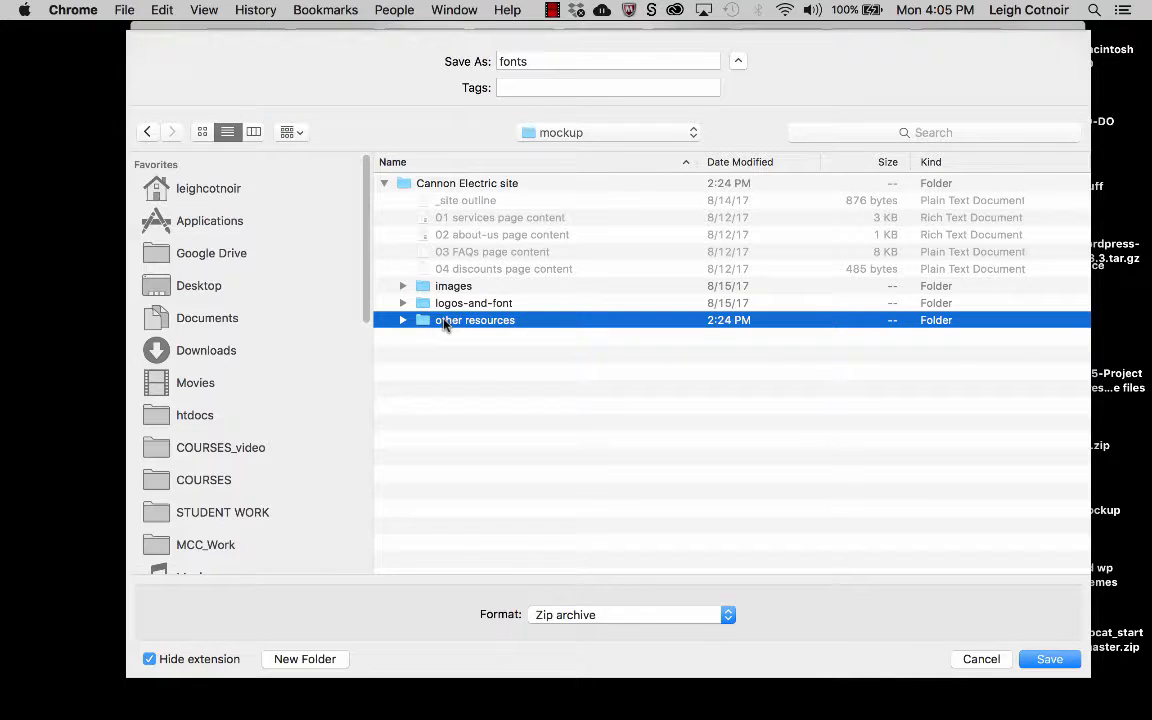
double_click(428, 322)
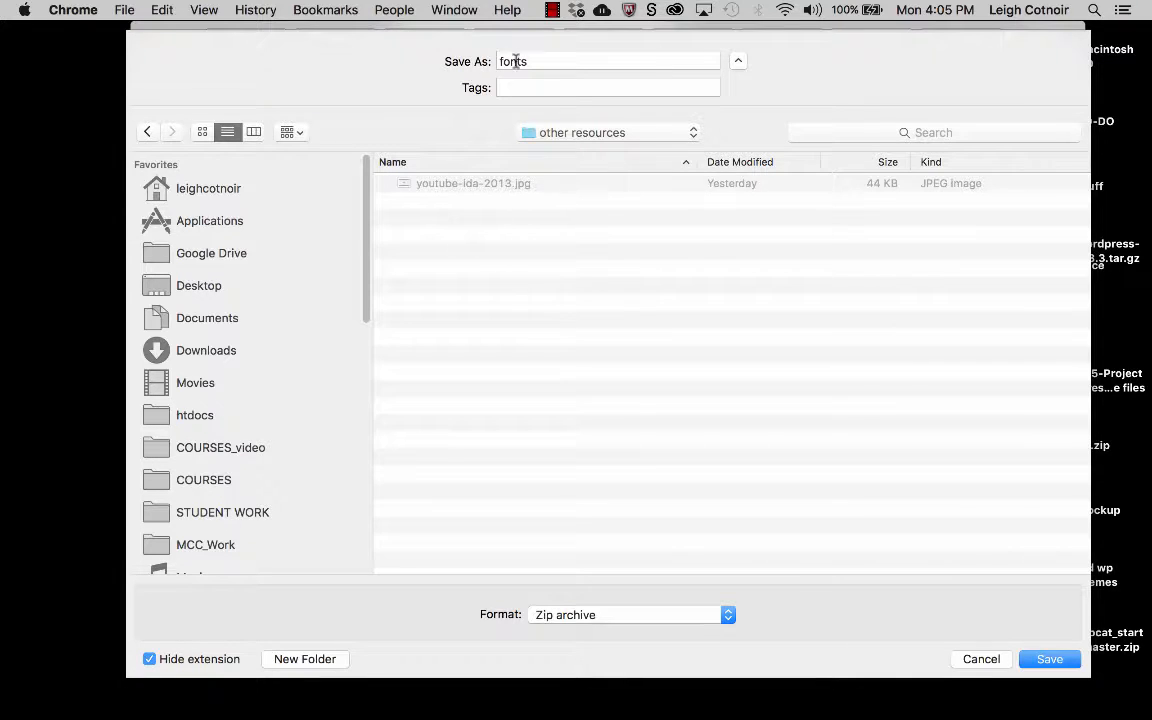
left_click(1048, 661)
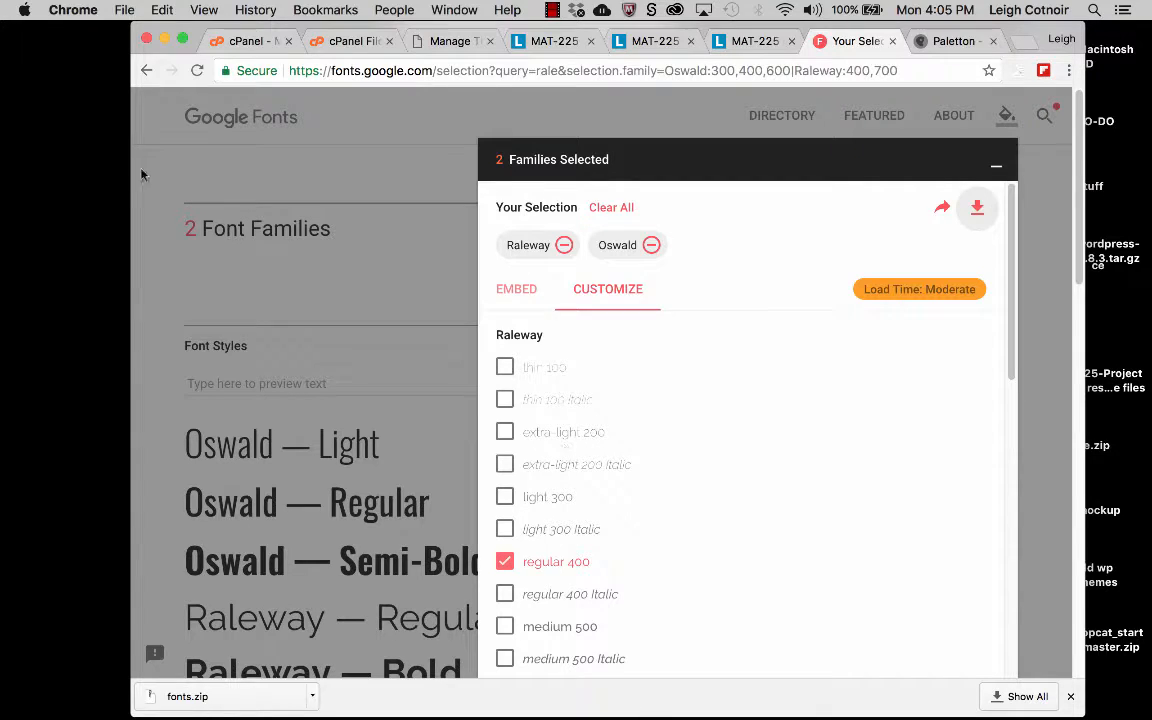
Switch to Finder and expand the other resources folder of the Cannon Electric site in the Desktop's mockup folder.
mouse_move(2, 50)
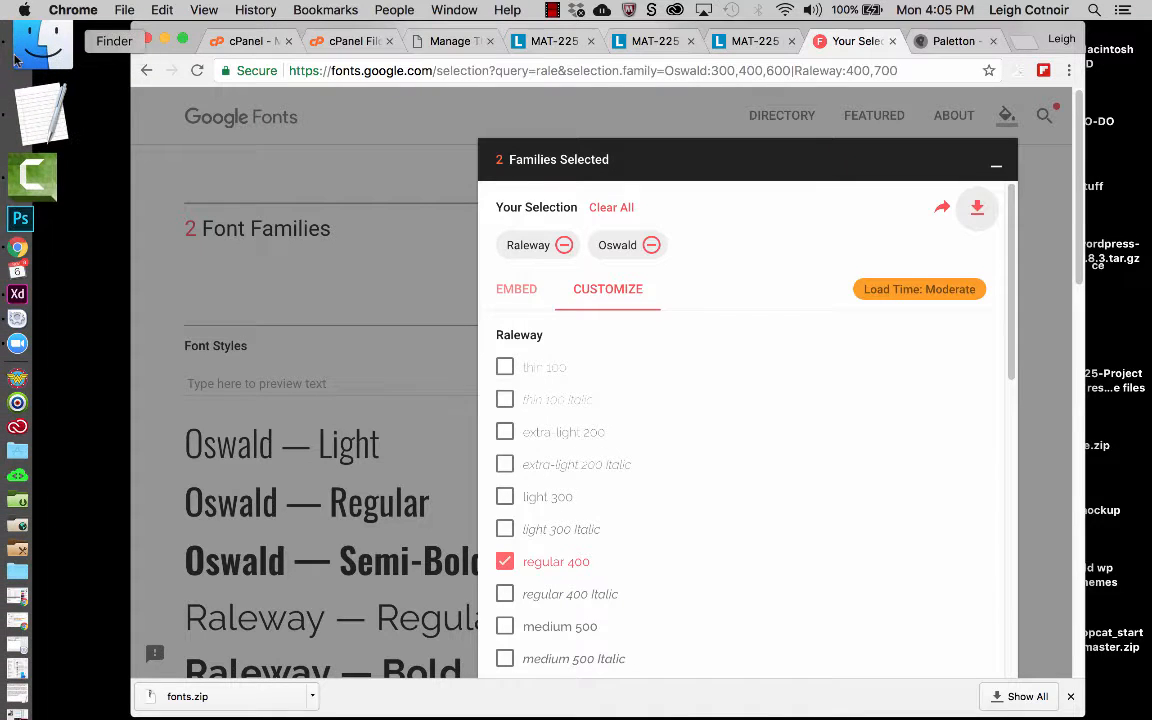
left_click(22, 58)
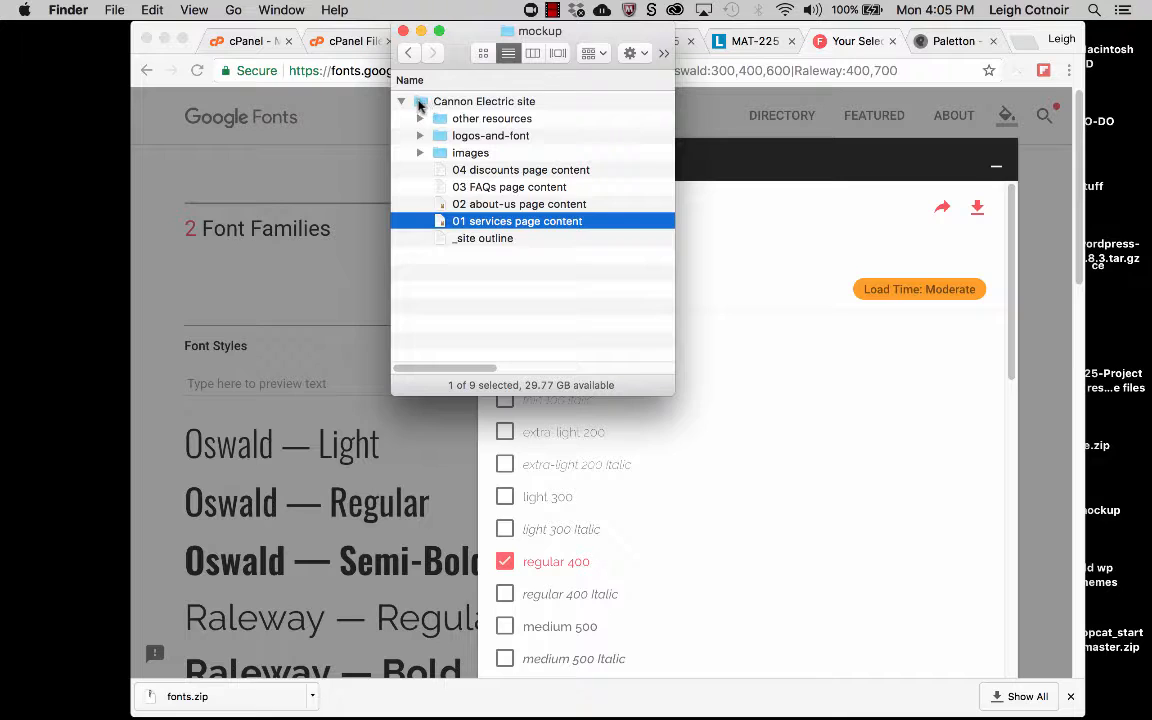
left_click(532, 31, "super")
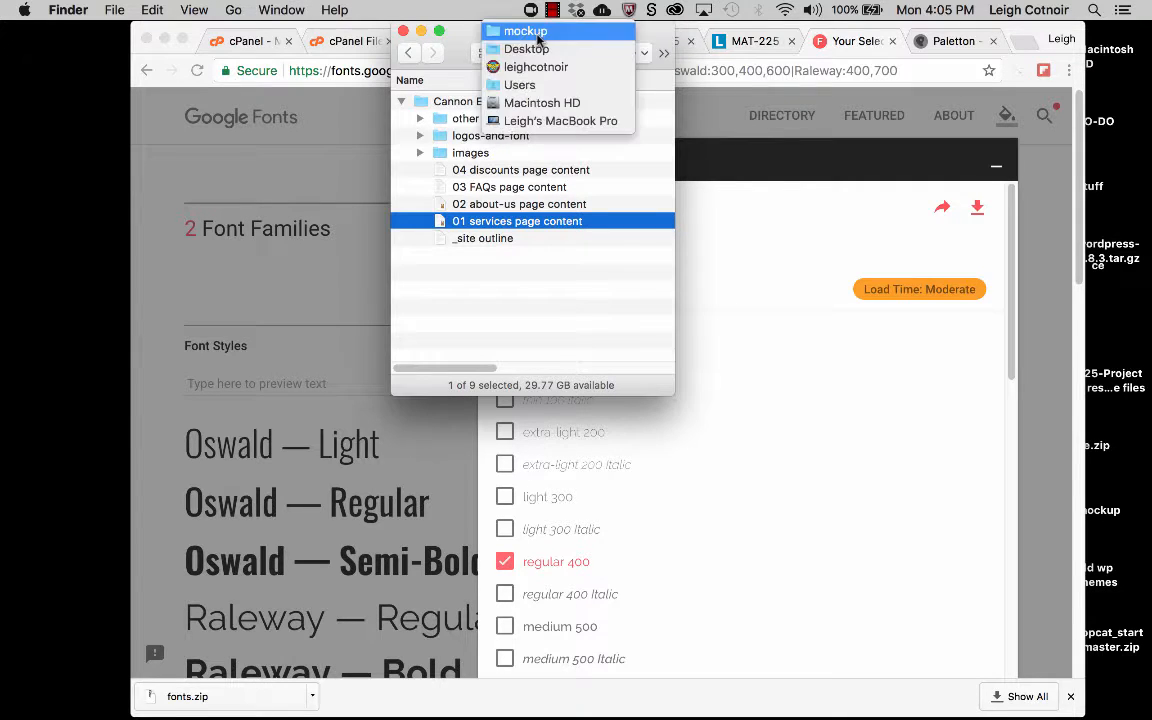
left_click(530, 49)
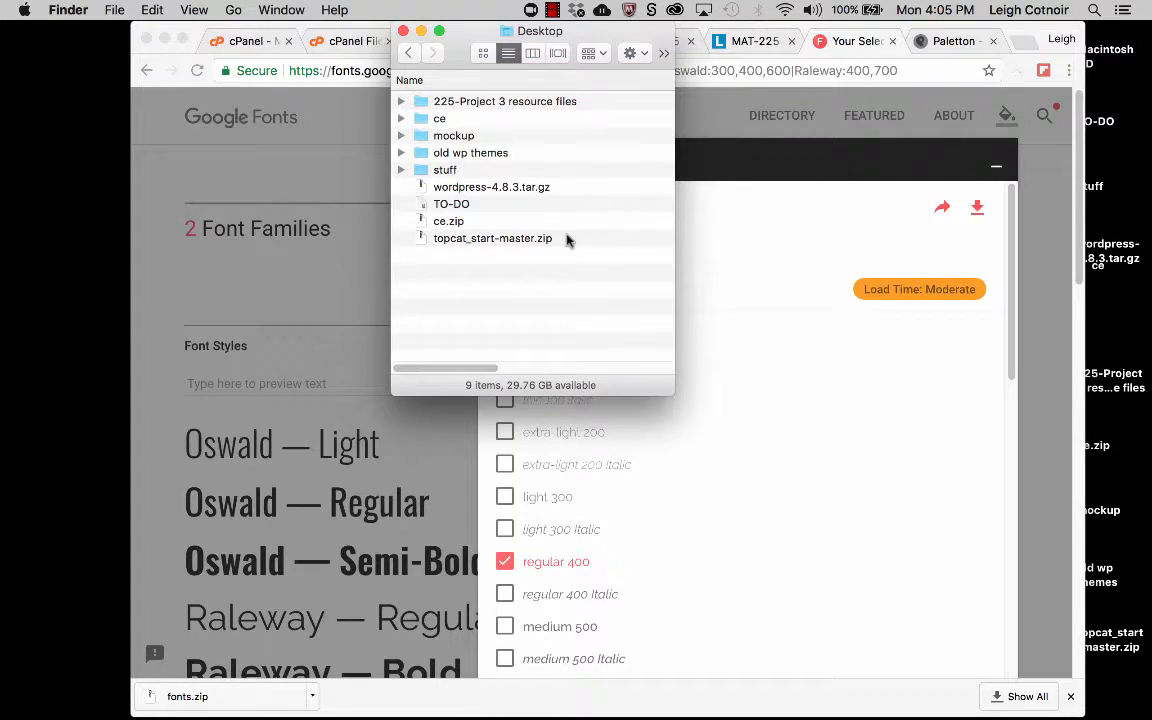
double_click(415, 134)
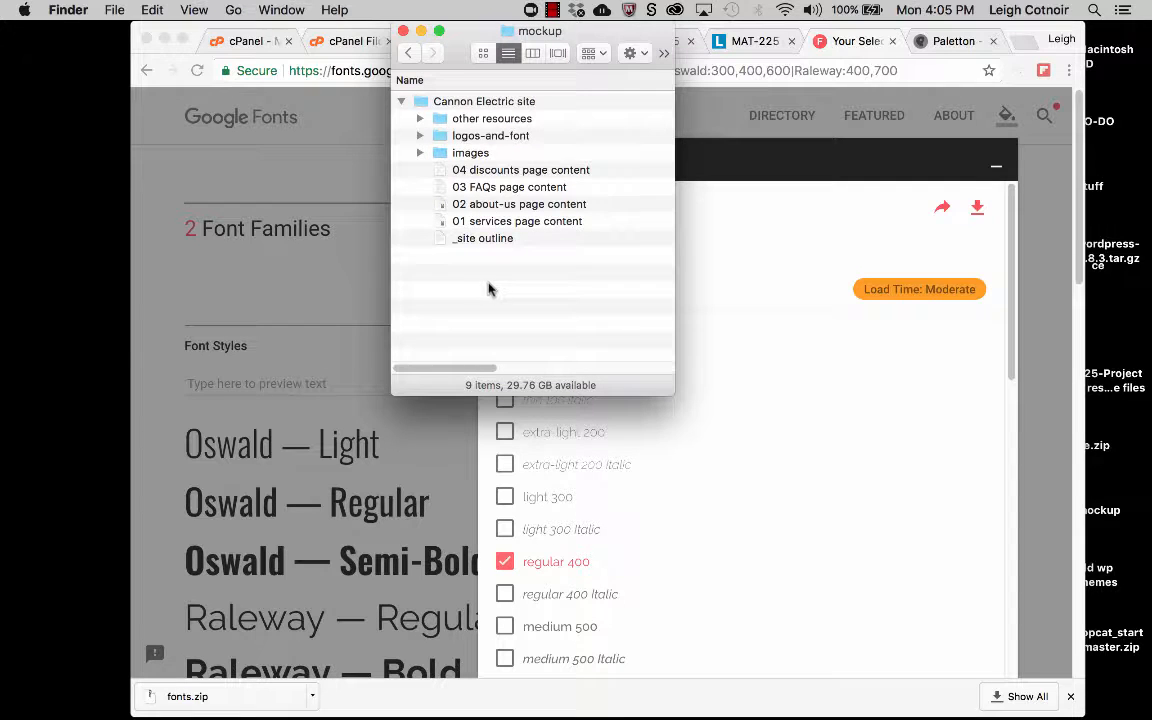
left_click(420, 118)
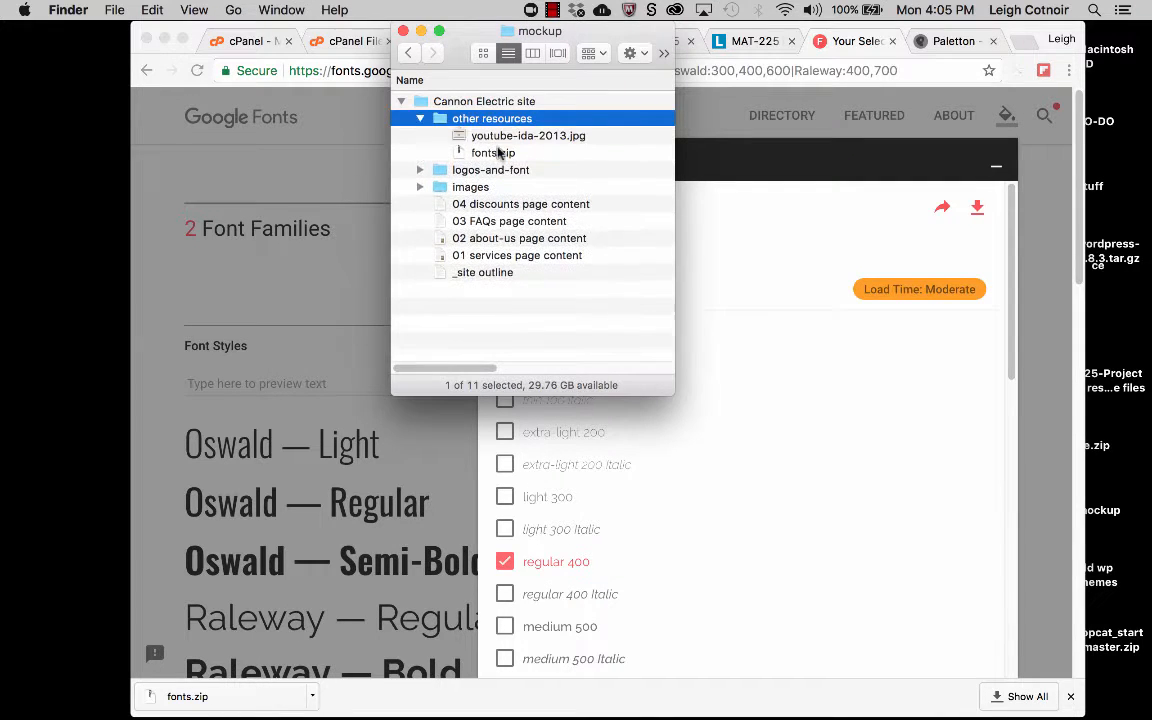
Enlarge the mockup window, extract fonts.zip in other resources, and close the extra window showing the extracted folder.
left_click(490, 154)
left_click_drag(672, 392, 746, 527)
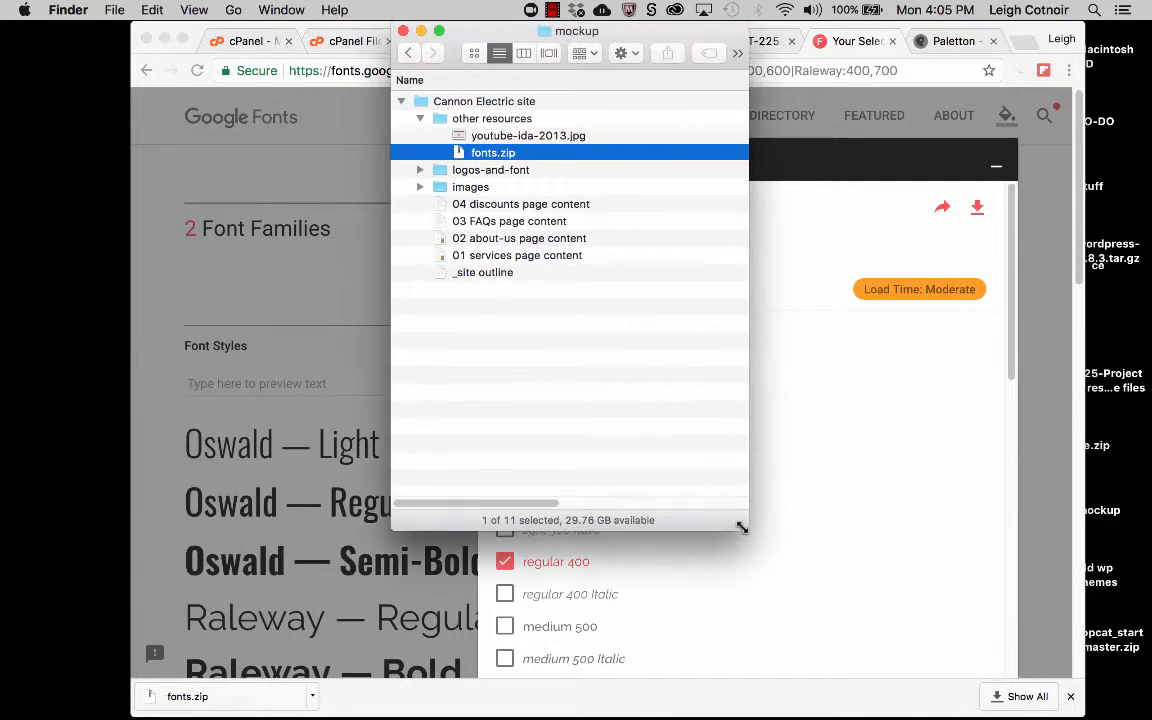
double_click(465, 154)
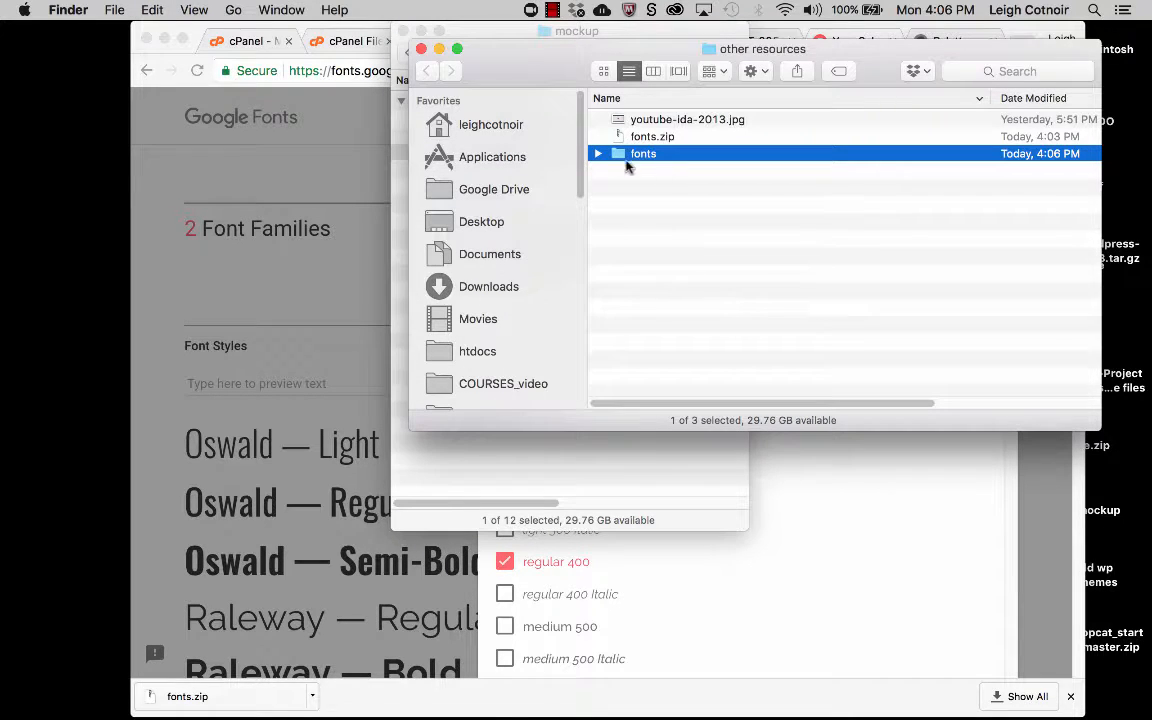
left_click(421, 48)
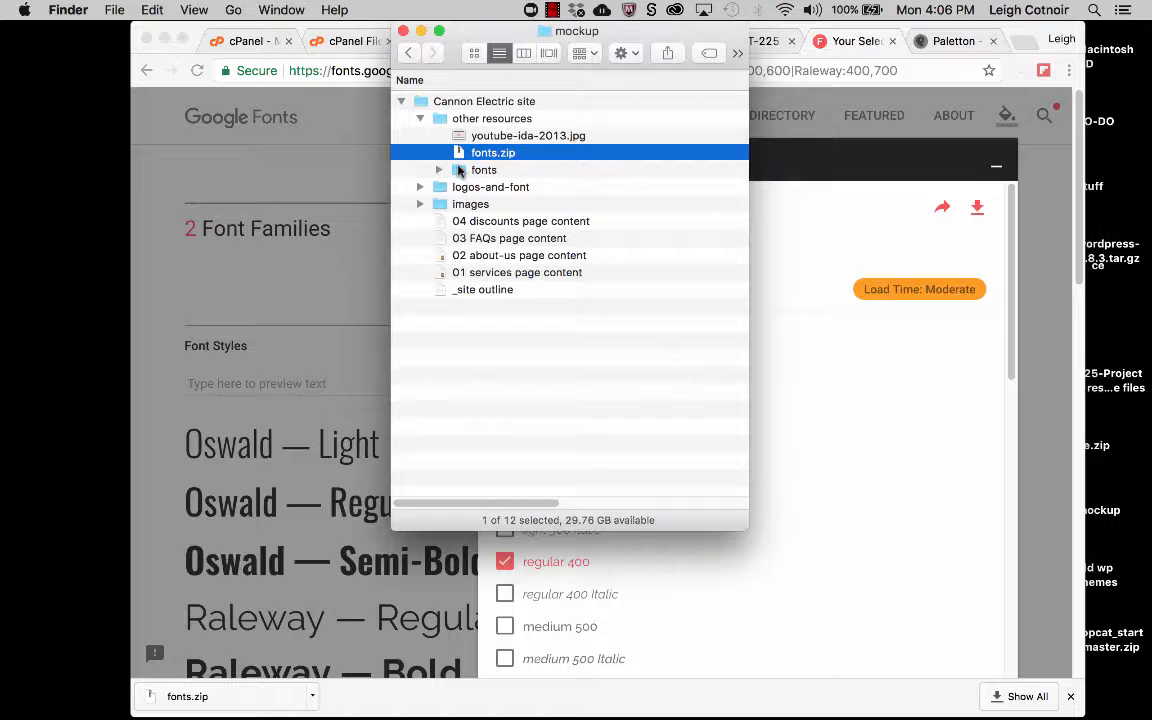
Expand the extracted fonts folder and copy both its Raleway and Oswald folders.
key("Down")
left_click(439, 170)
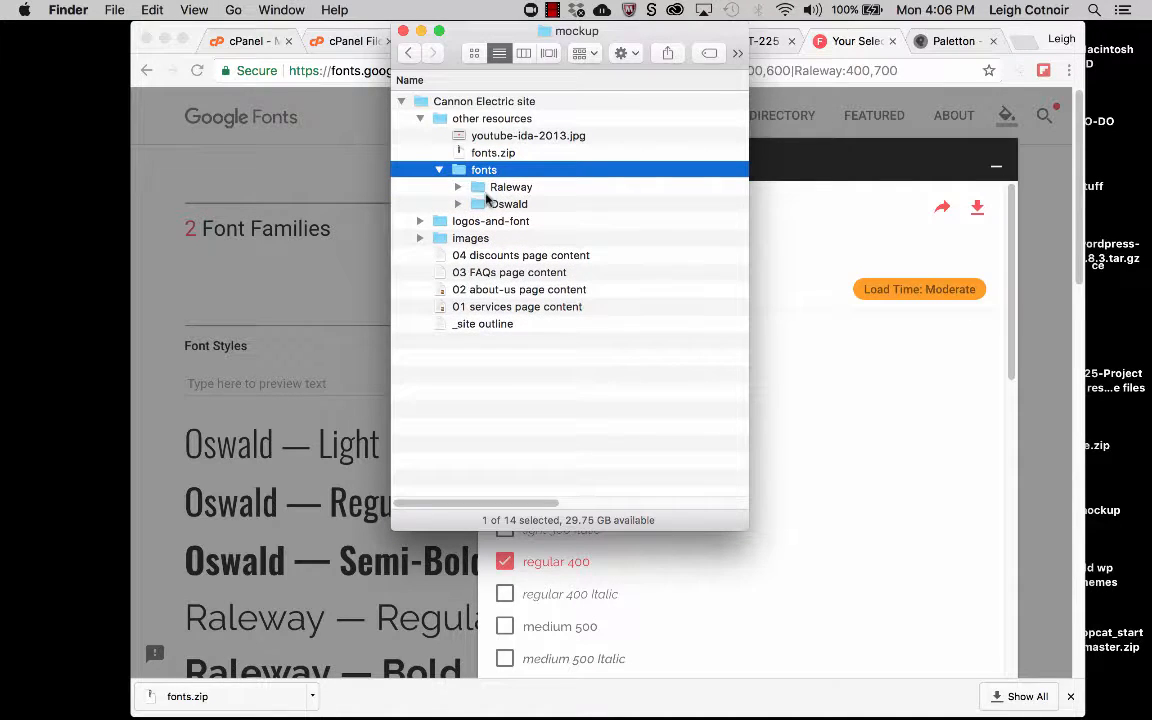
key("Down")
key("Down")
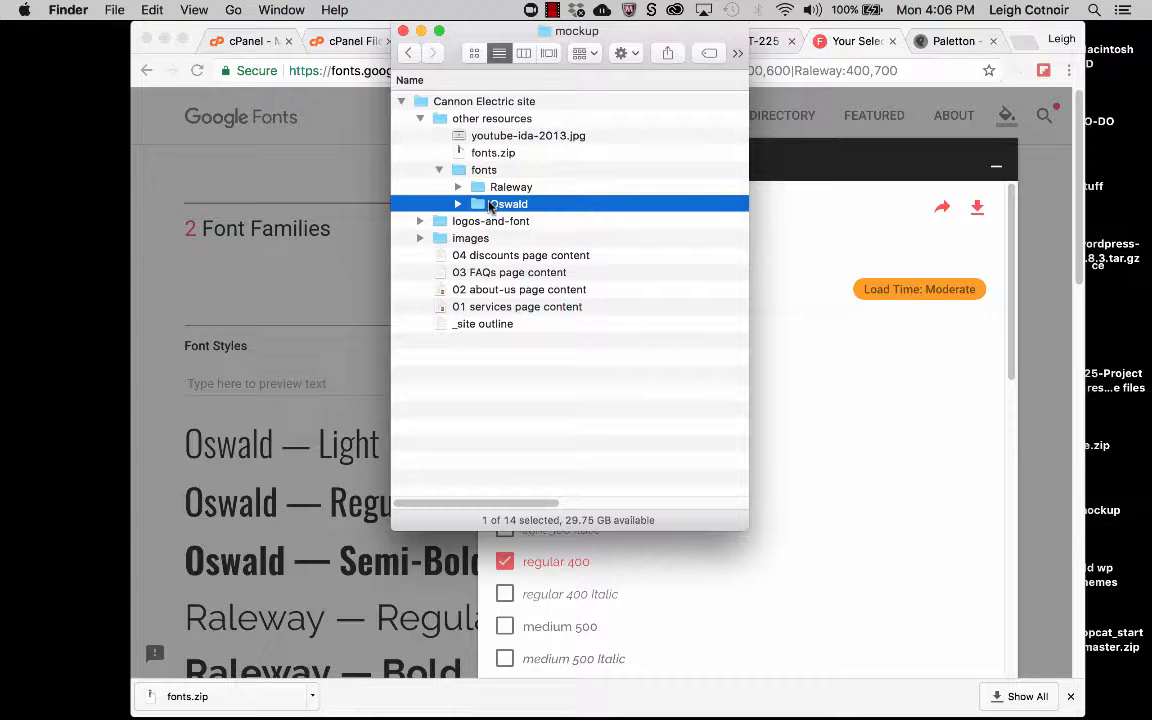
left_click(489, 188, "shift")
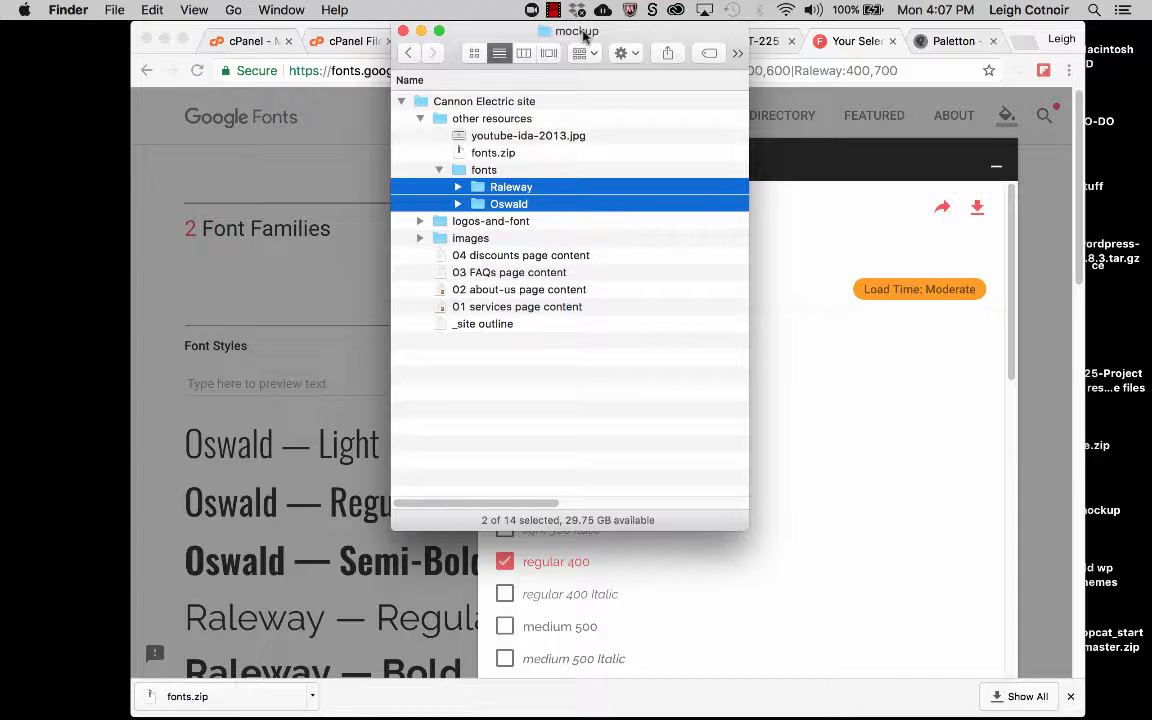
right_click(537, 203)
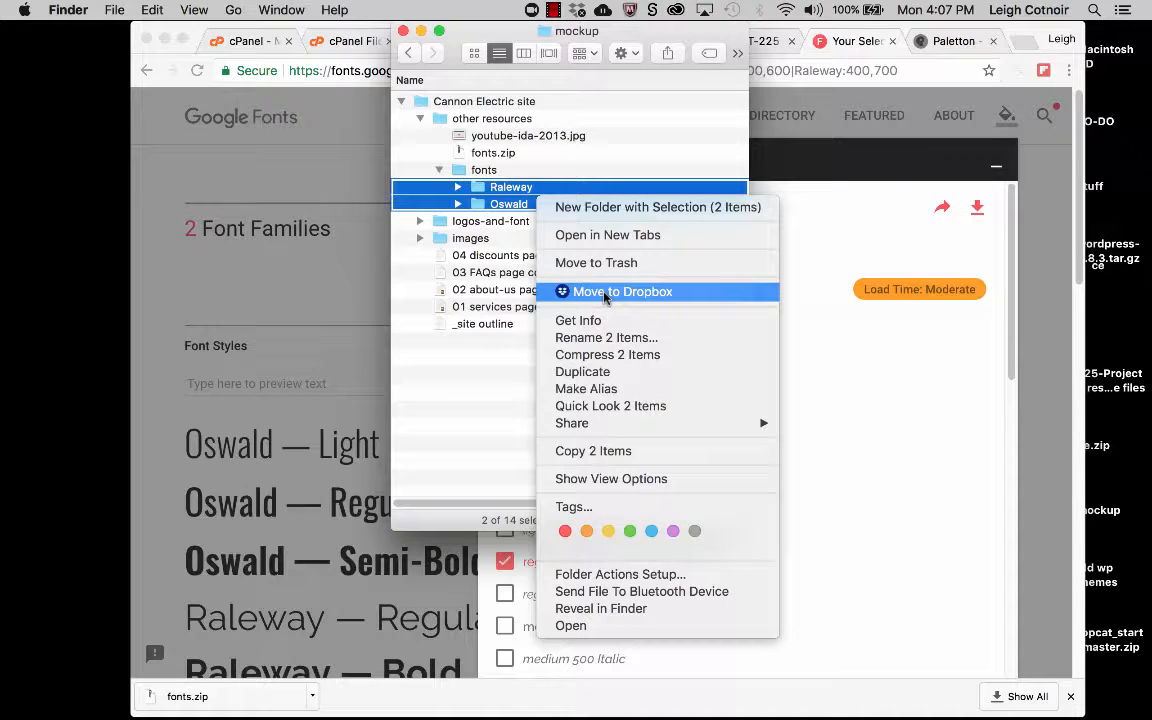
left_click(600, 451)
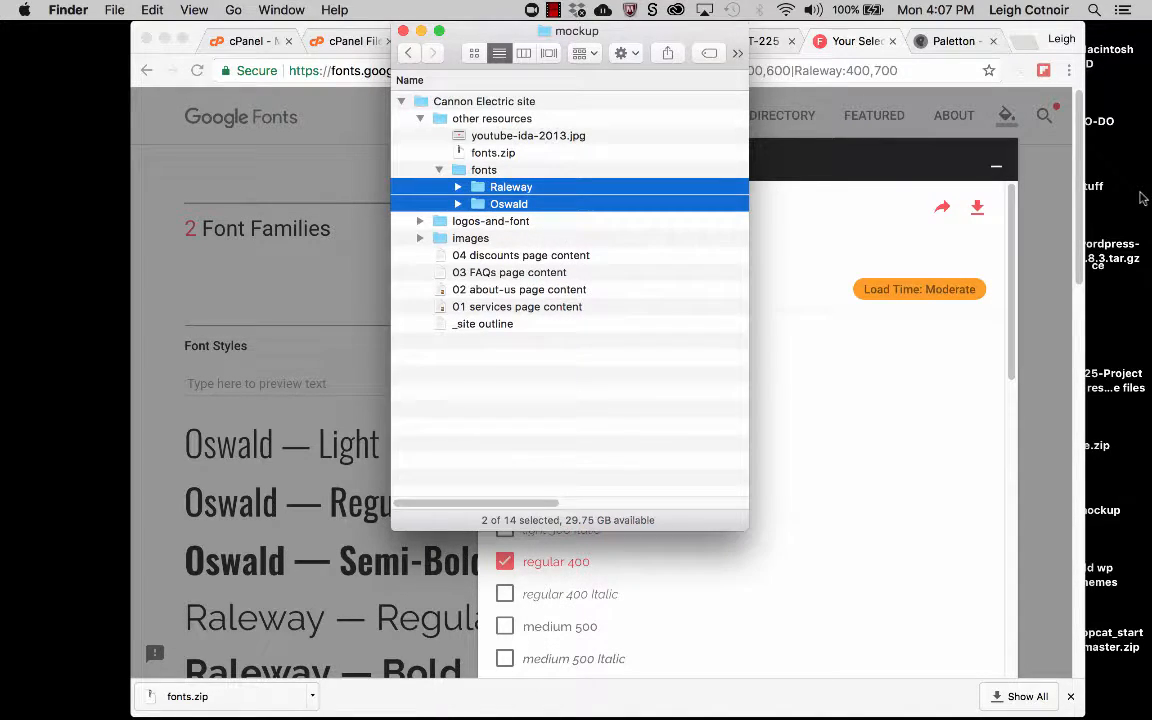
Open the GOOGLE FONTS folder inside Macintosh HD > _Design Resources > Fonts in a new Finder window.
double_click(1107, 51)
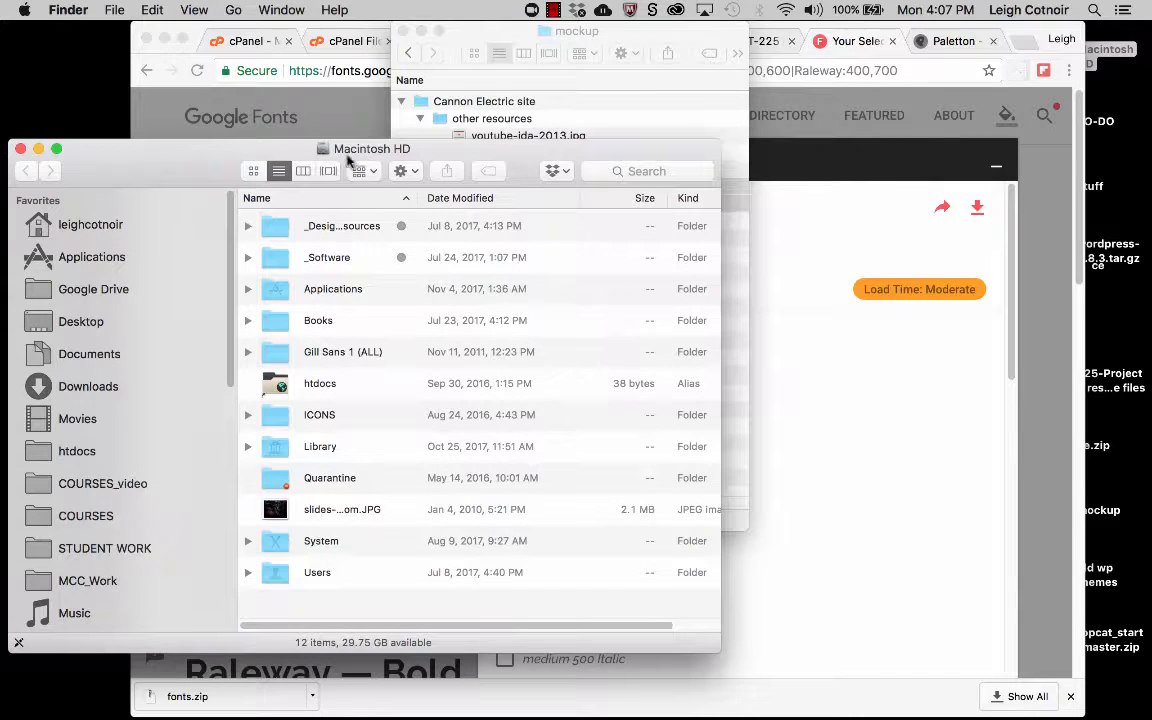
double_click(260, 224)
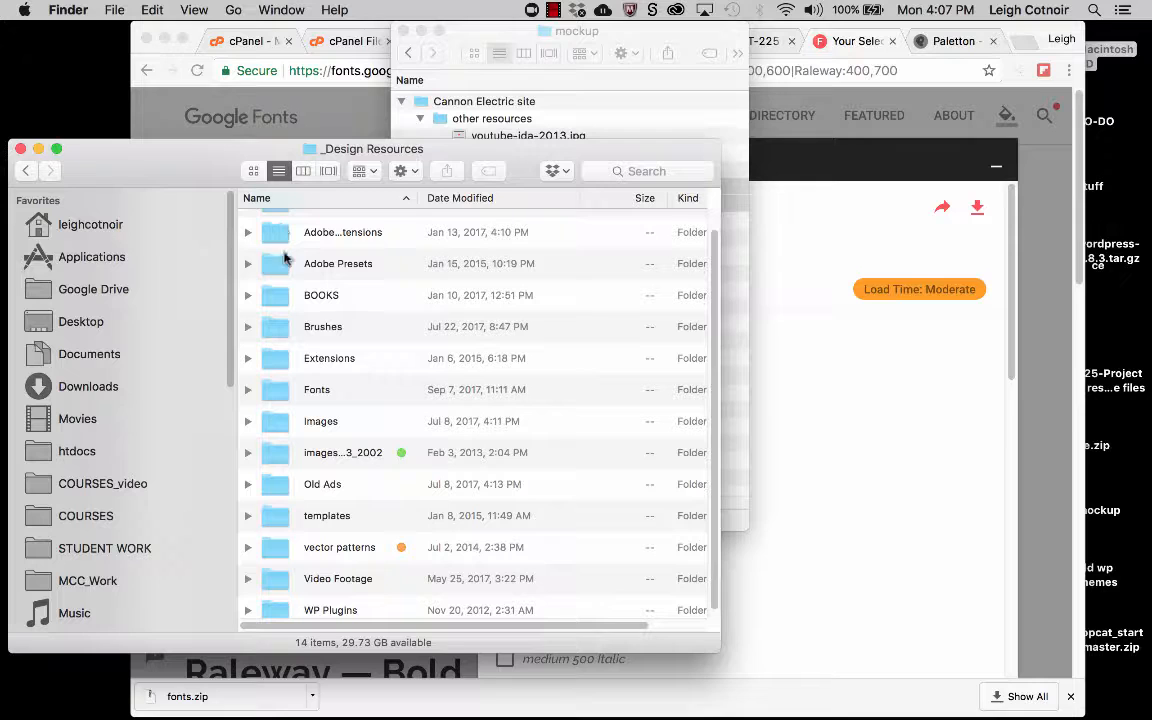
double_click(288, 389)
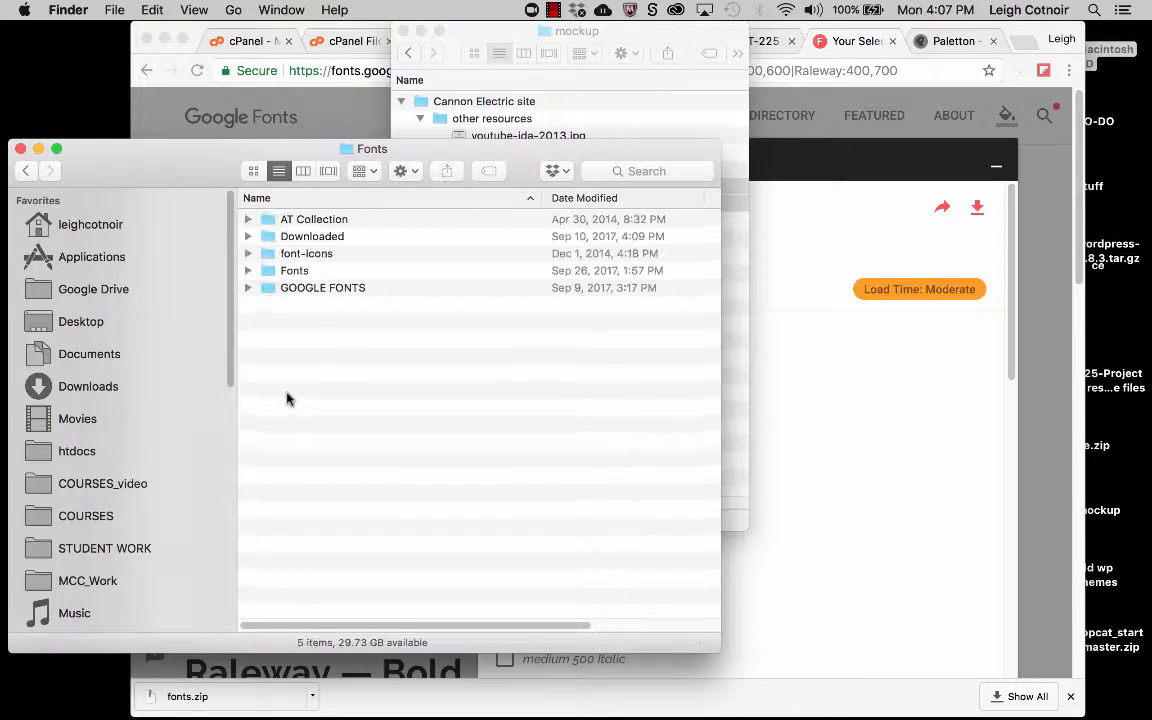
left_click_drag(206, 175, 278, 60)
left_click(346, 172)
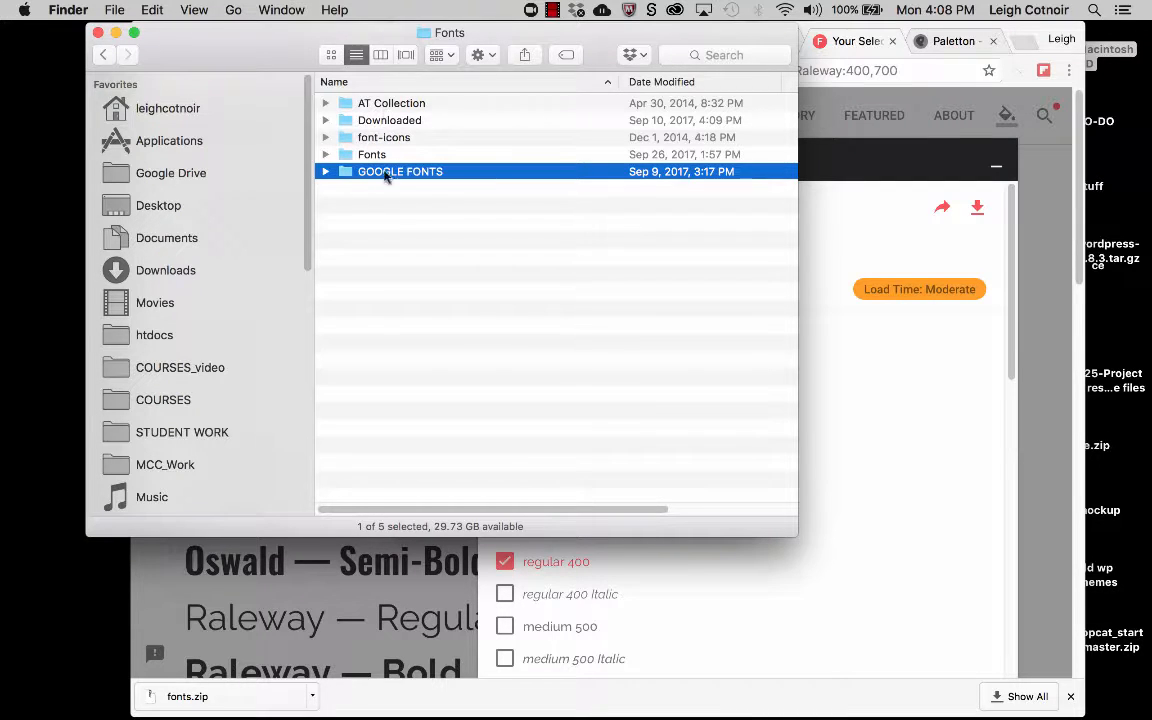
double_click(346, 177)
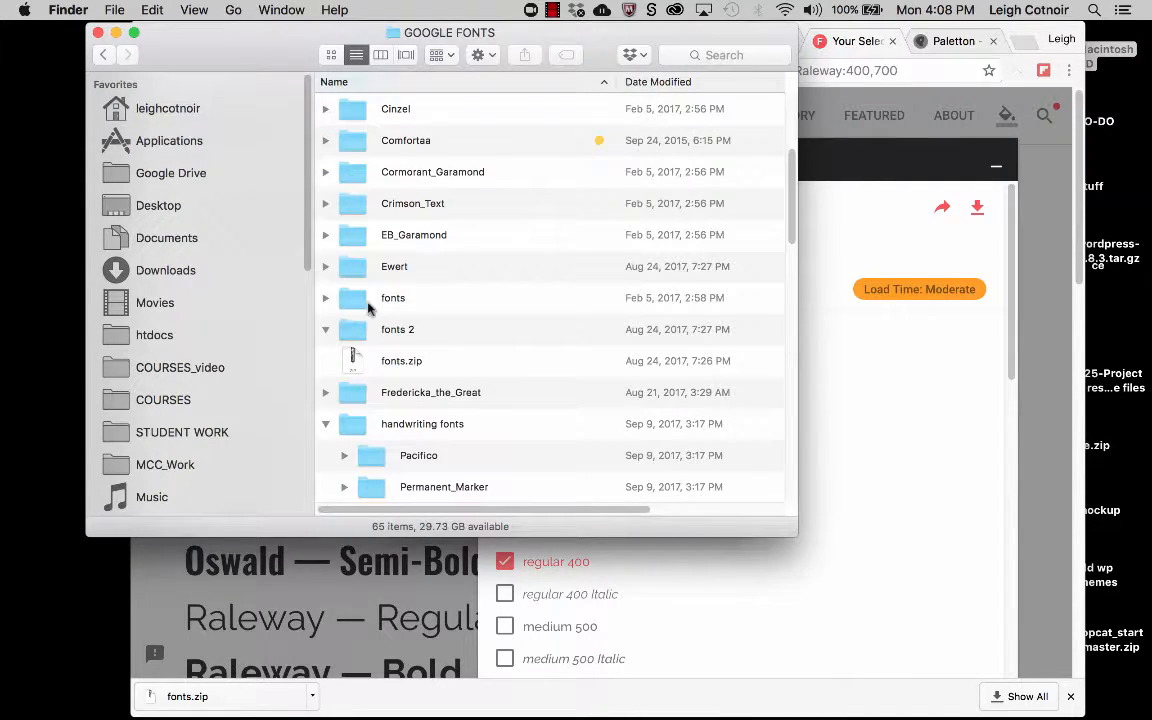
Collapse the handwriting fonts folder and look through GOOGLE FONTS for existing Oswald and Raleway folders.
left_click(325, 424)
left_click(412, 425)
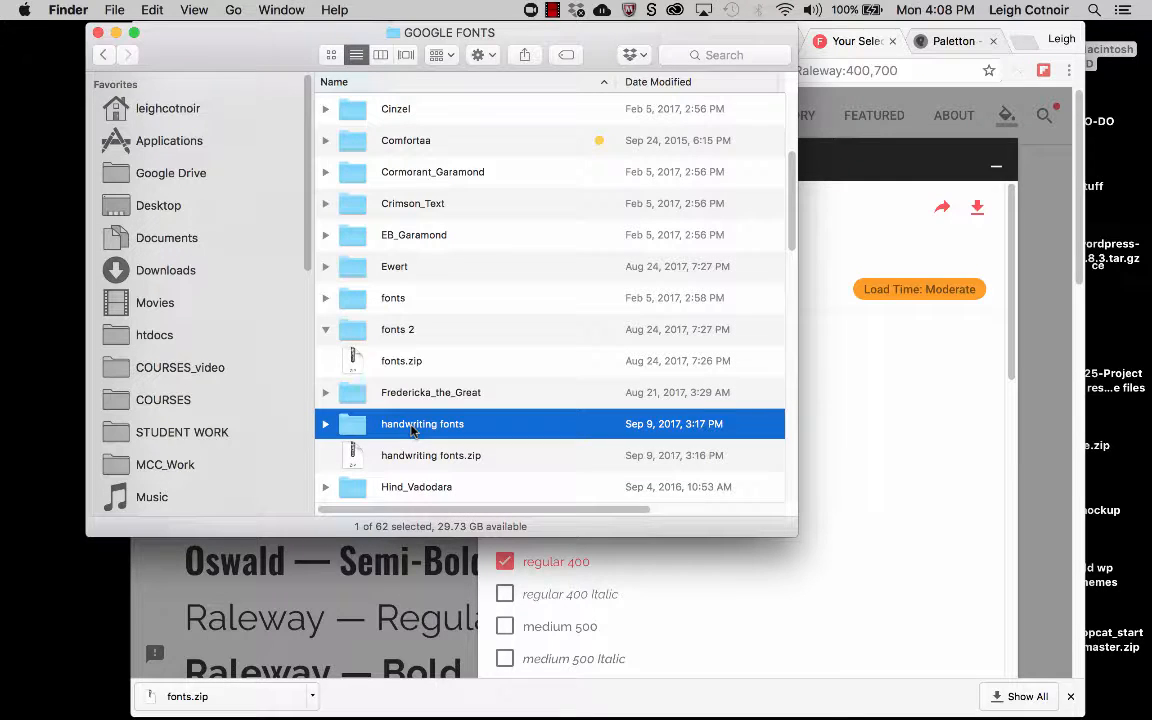
scroll(480, 350, "down", 5)
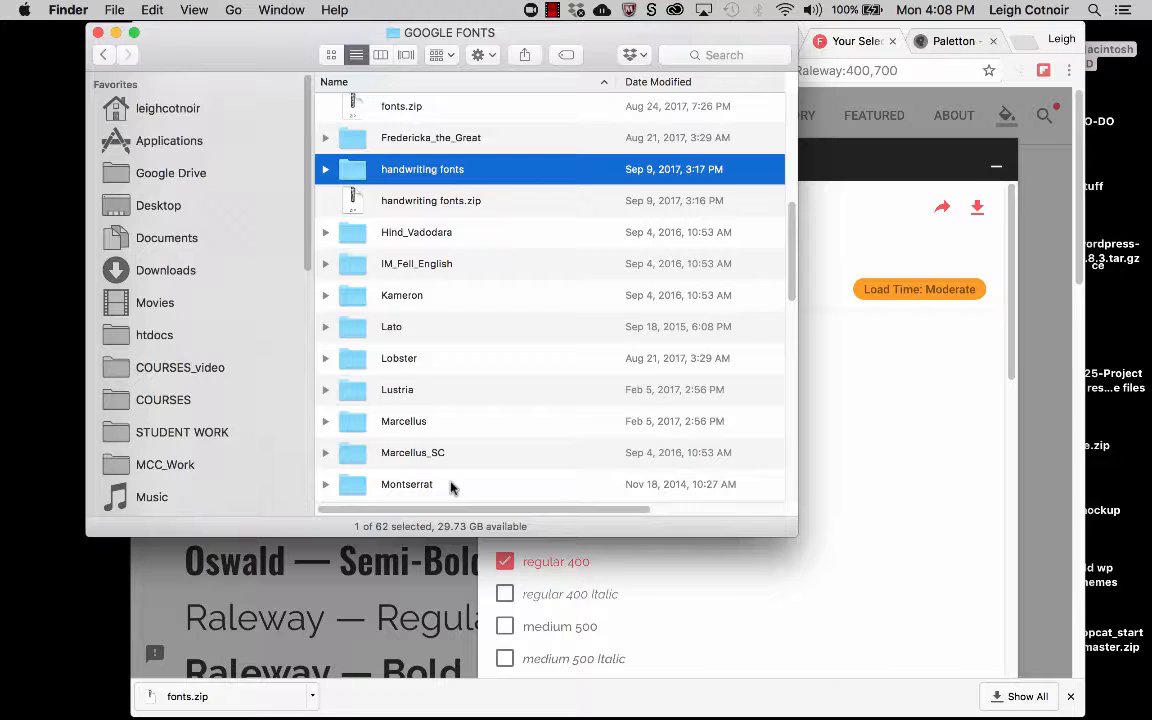
scroll(450, 487, "down", 5)
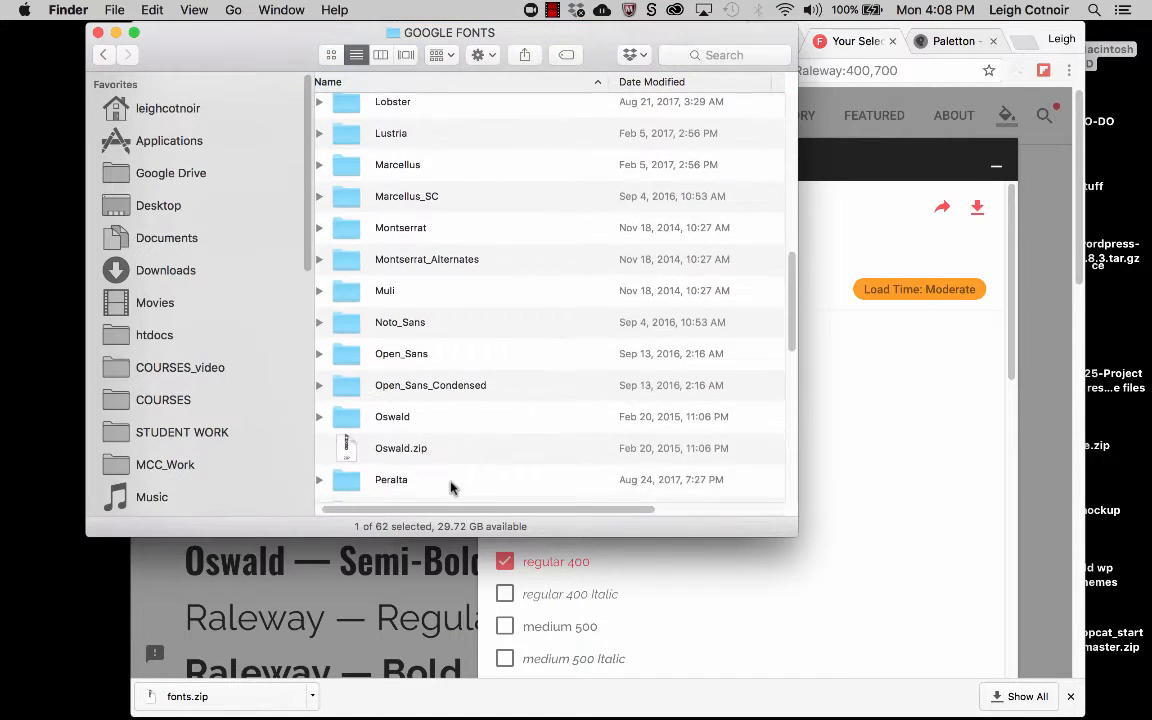
left_click(356, 421)
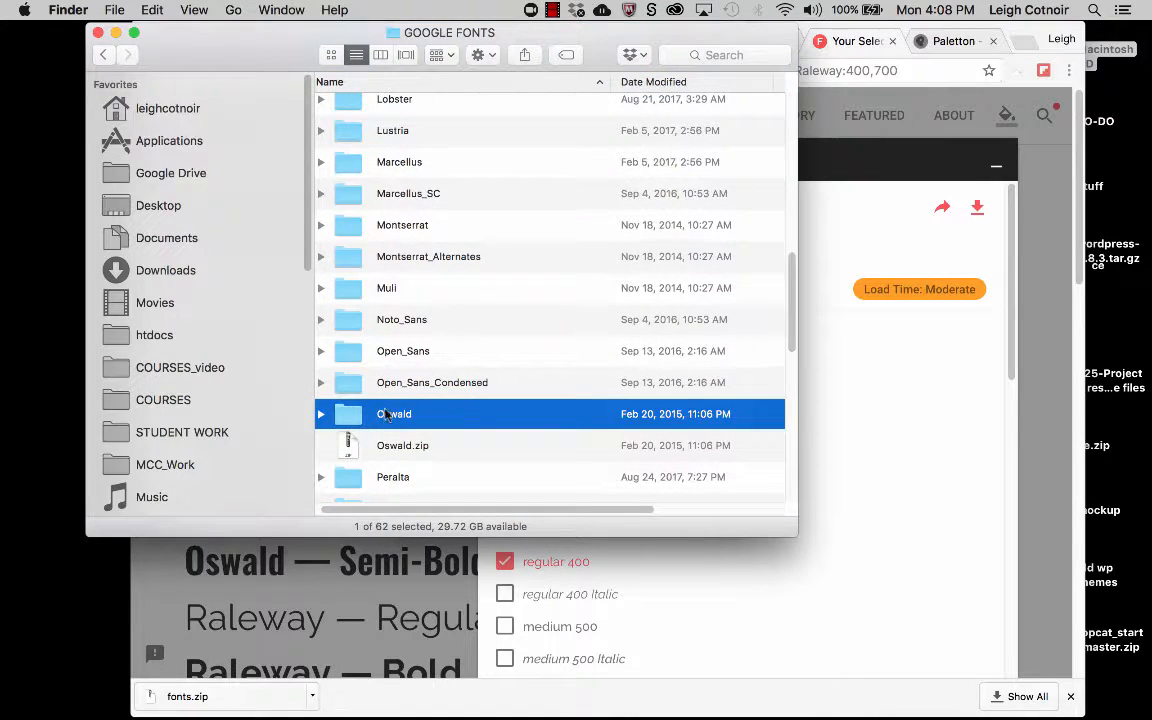
scroll(432, 398, "up", 10)
scroll(432, 400, "down", 5)
scroll(432, 400, "down", 8)
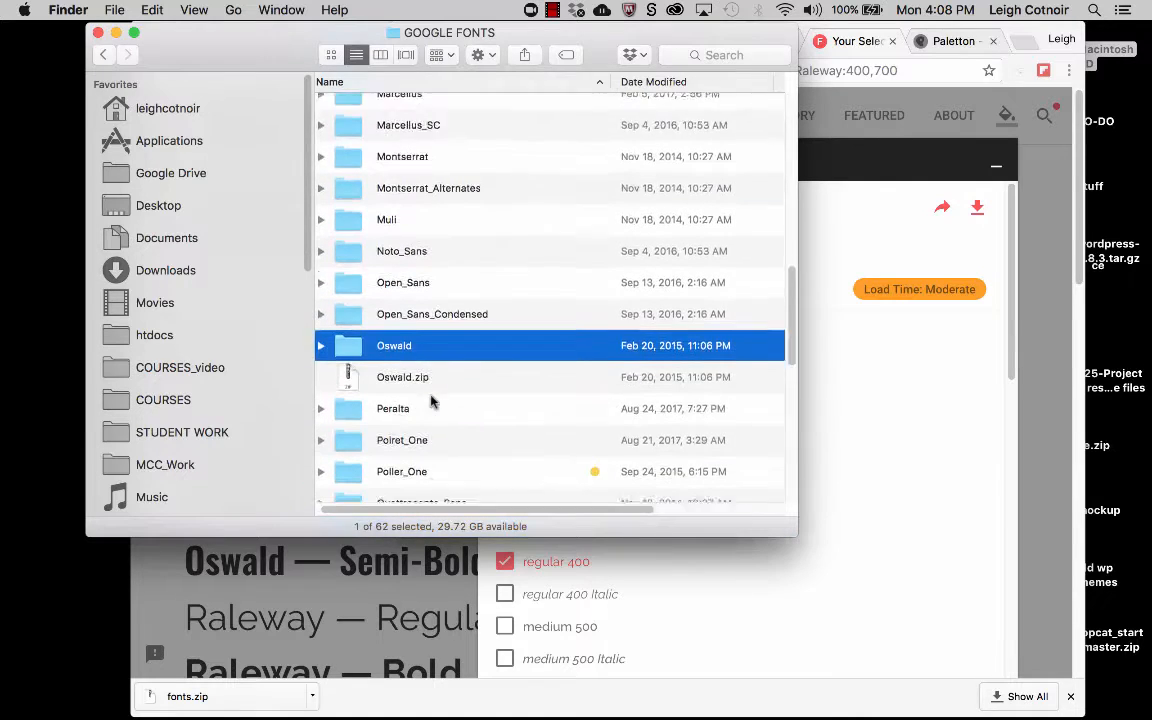
scroll(432, 400, "down", 2)
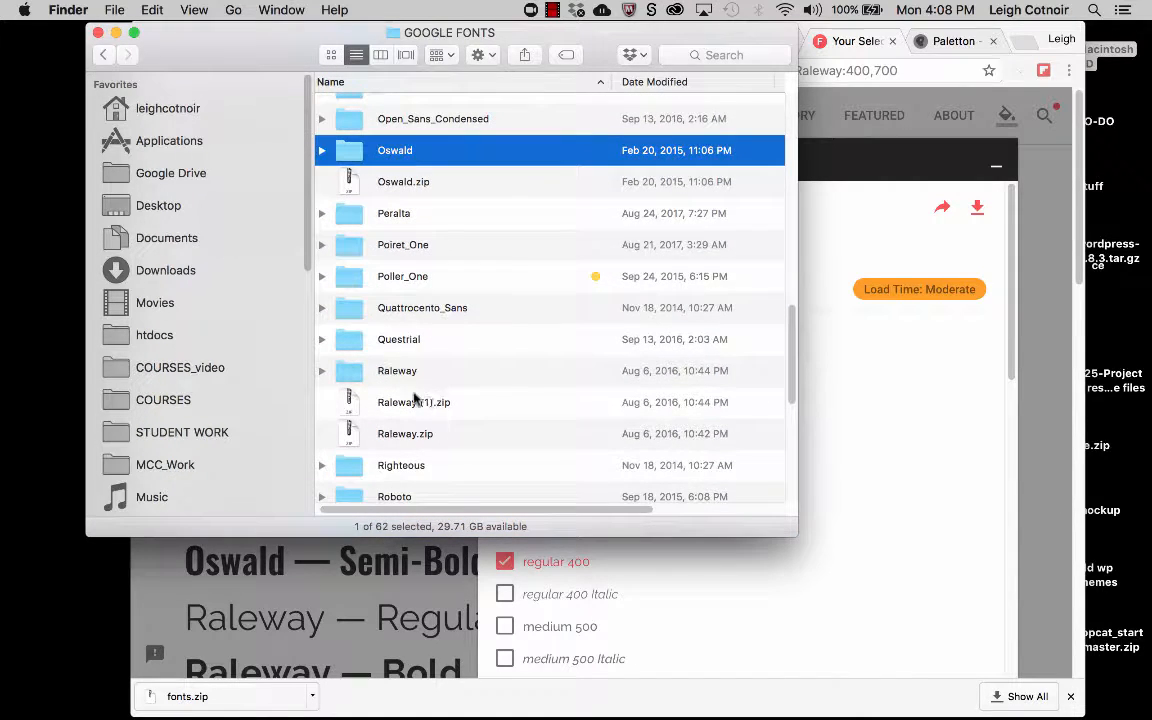
left_click(343, 368)
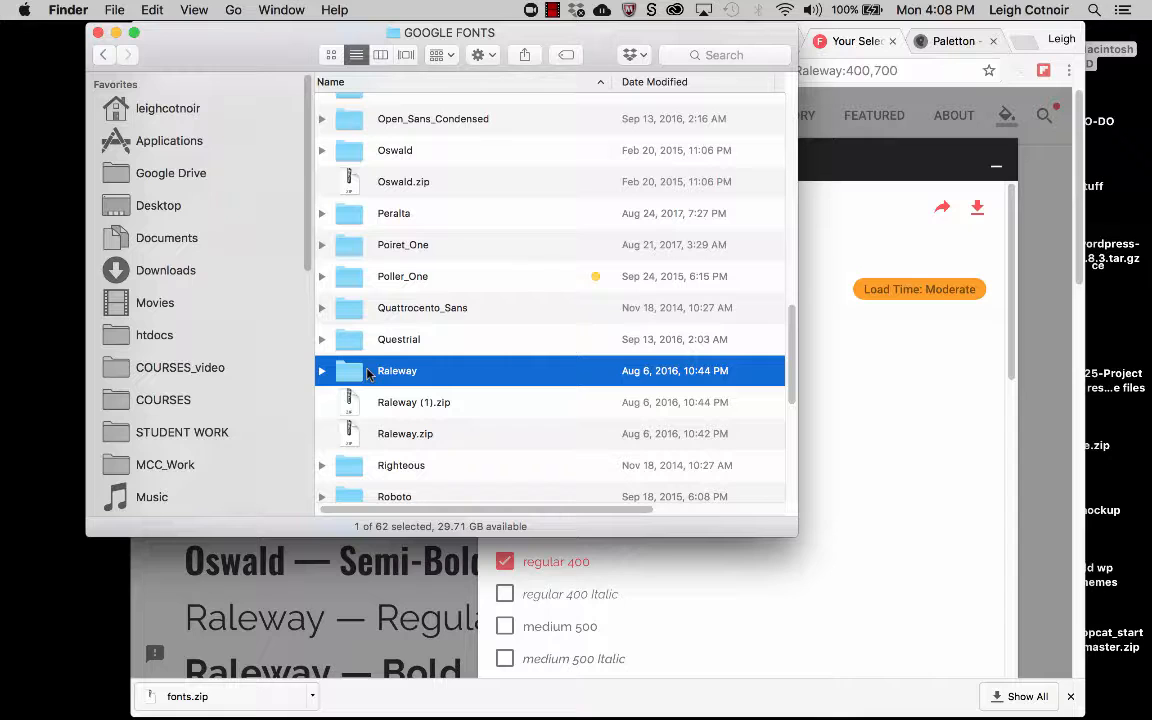
Launch Font Book and display the fonts in its Google Fonts collection.
left_click(1094, 10)
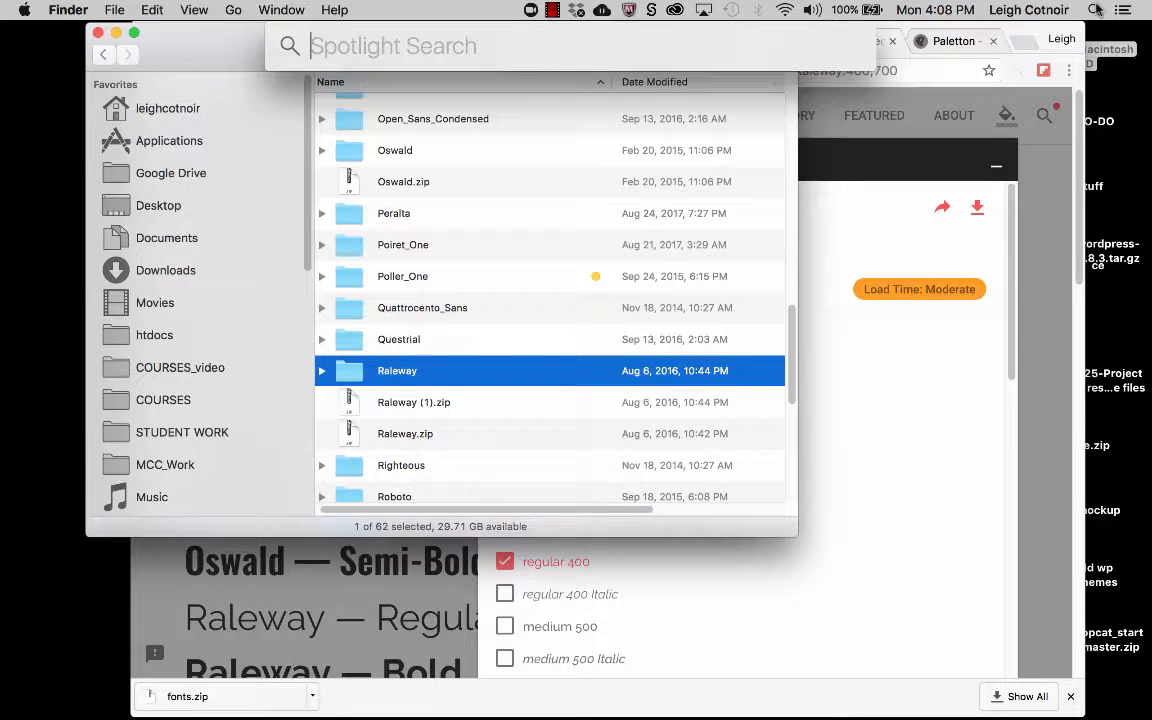
type("font book")
key("Return")
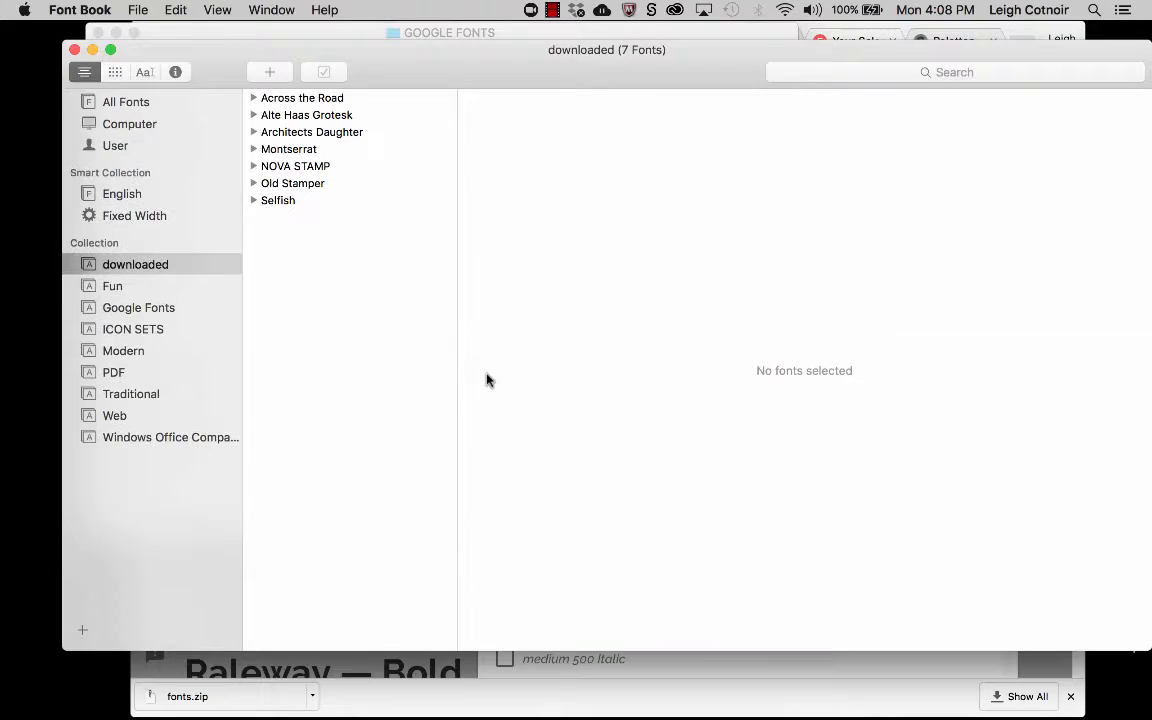
left_click_drag(437, 51, 387, 32)
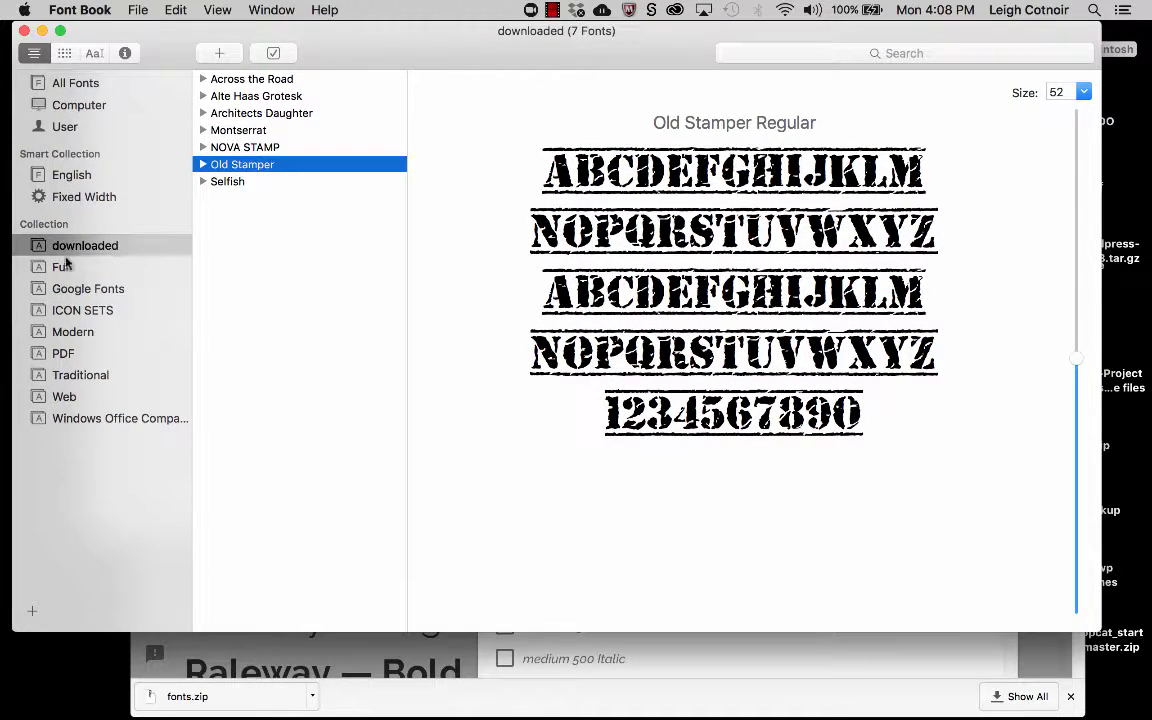
left_click(70, 291)
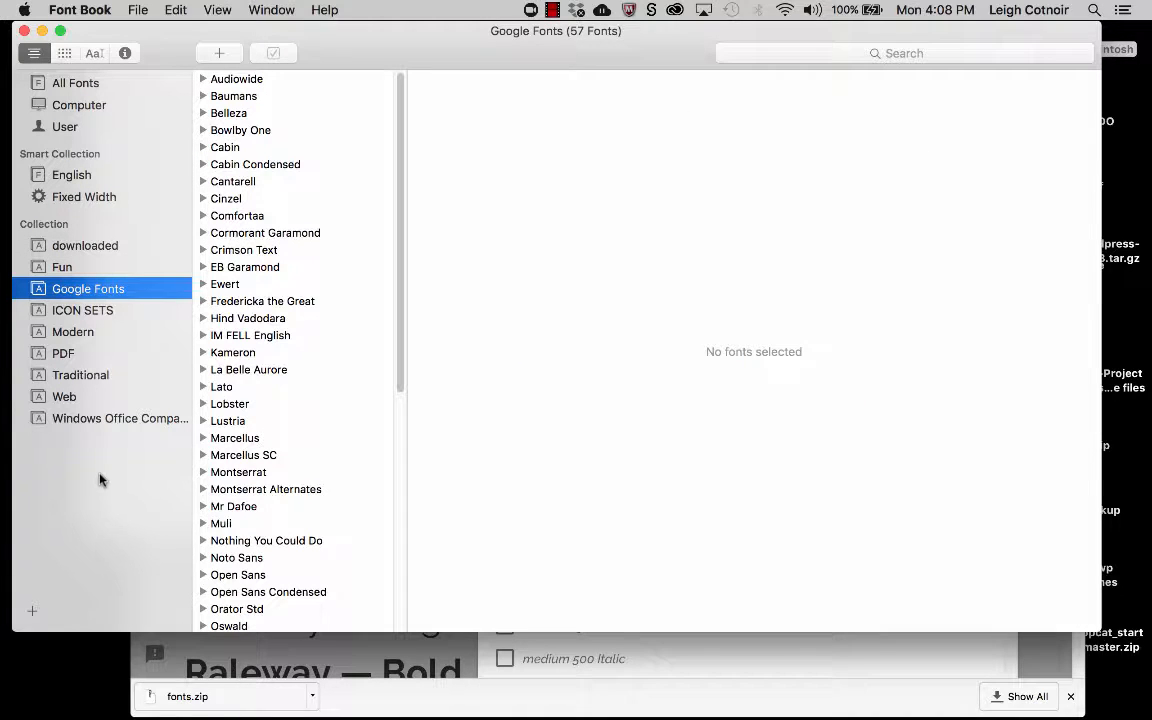
right_click(91, 454)
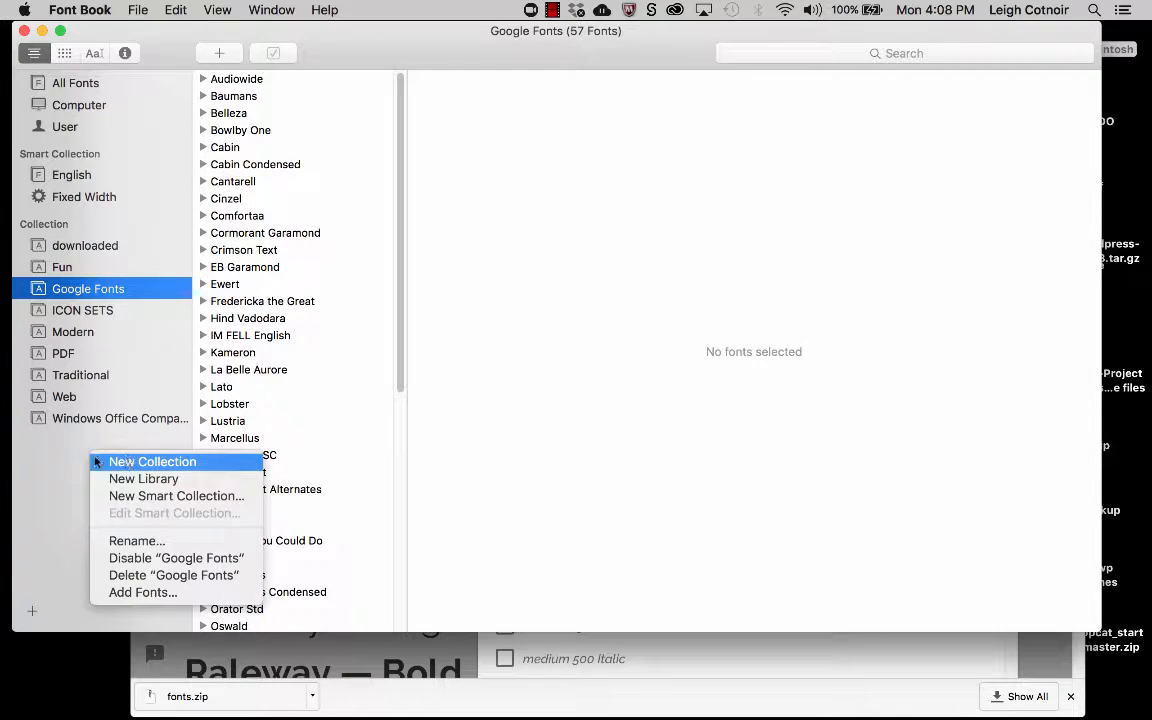
left_click(62, 455)
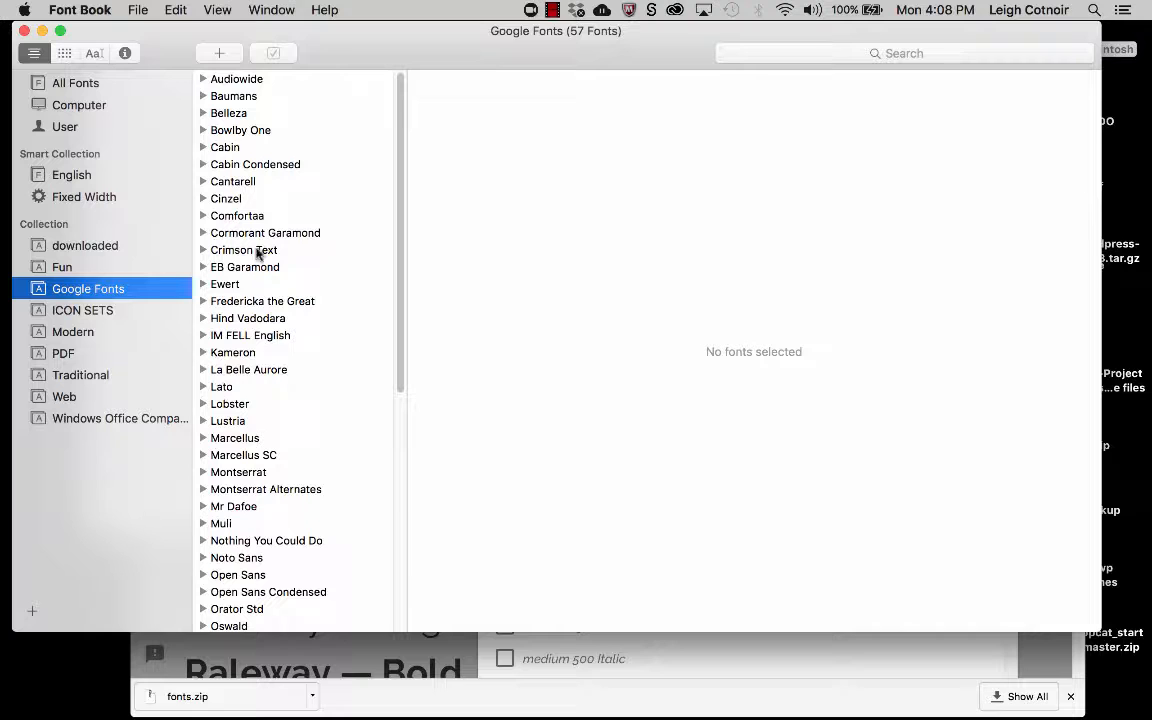
Arrange Font Book and the GOOGLE FONTS folder window so both lists can be compared, and close Font Book.
left_click_drag(343, 43, 352, 141)
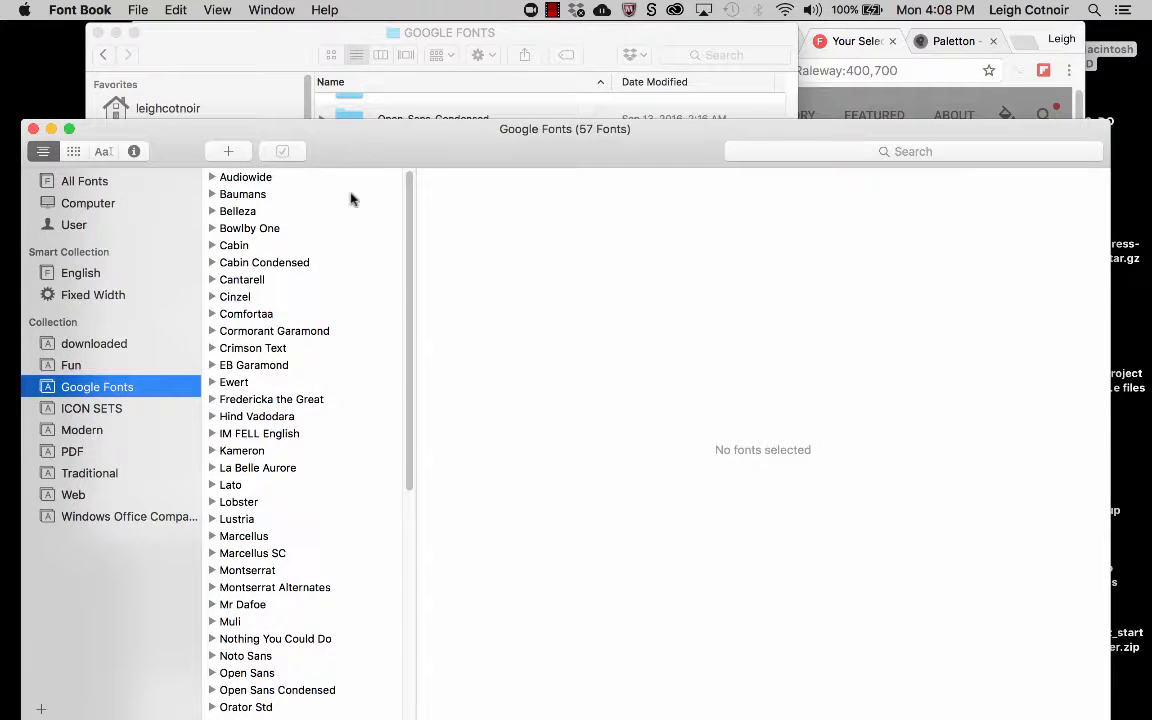
left_click_drag(623, 32, 963, 7)
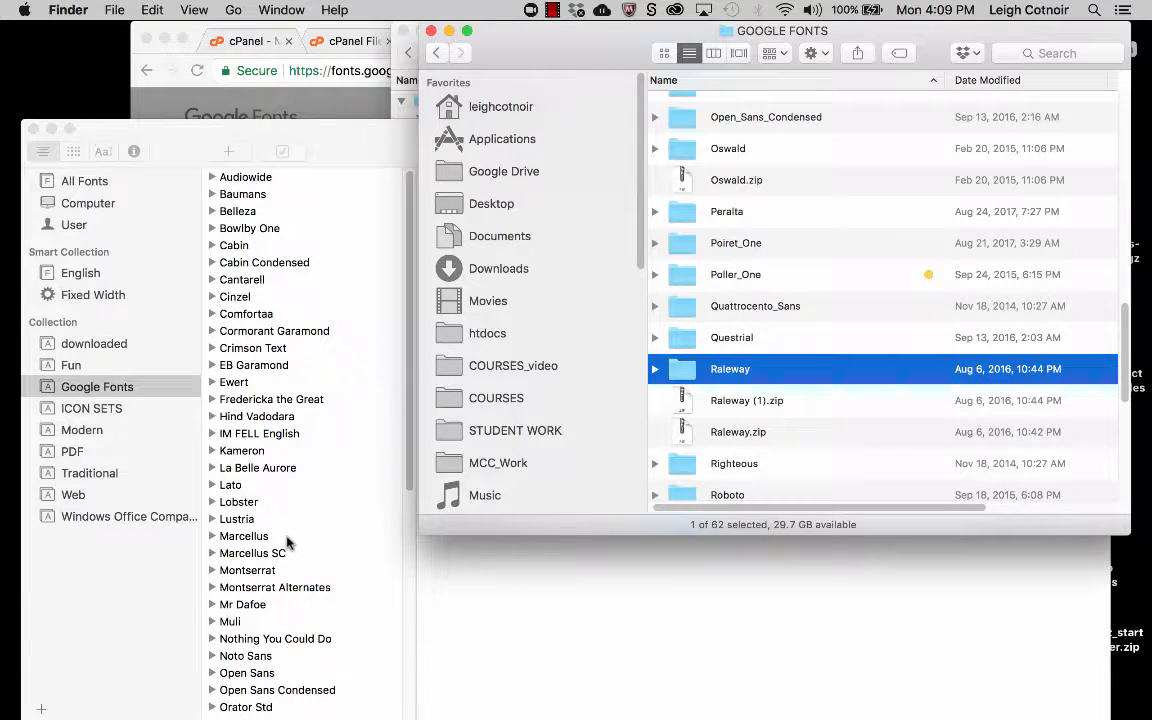
left_click(324, 126)
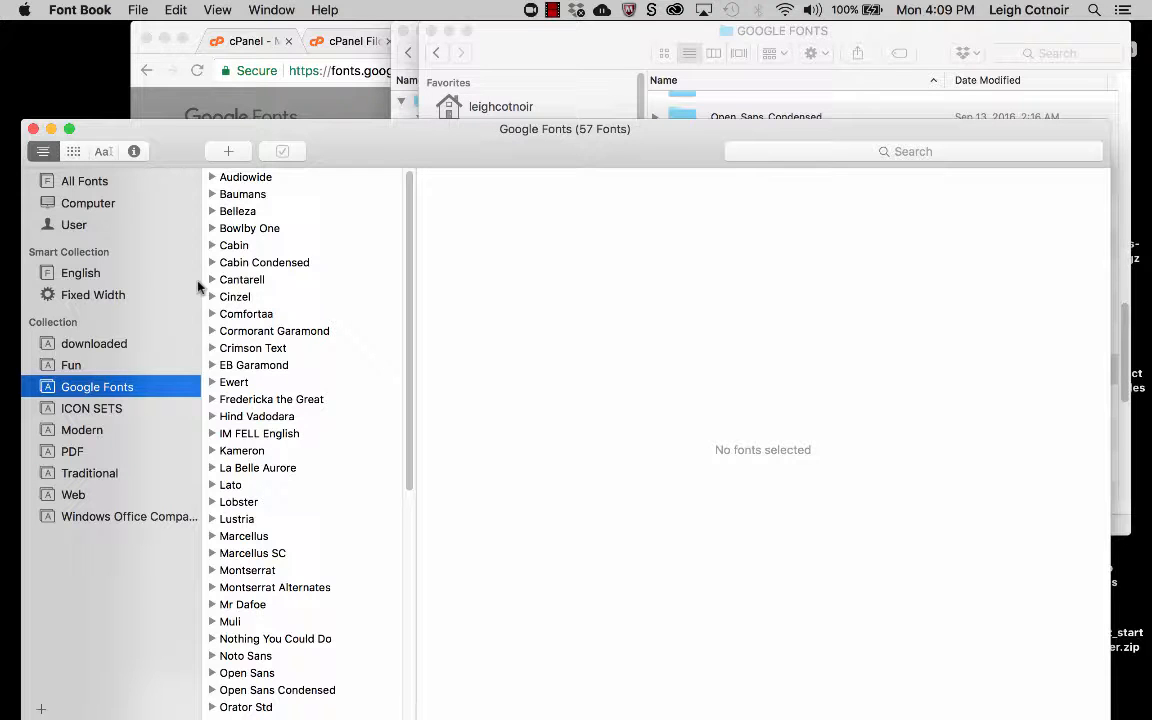
left_click_drag(100, 128, 172, 322)
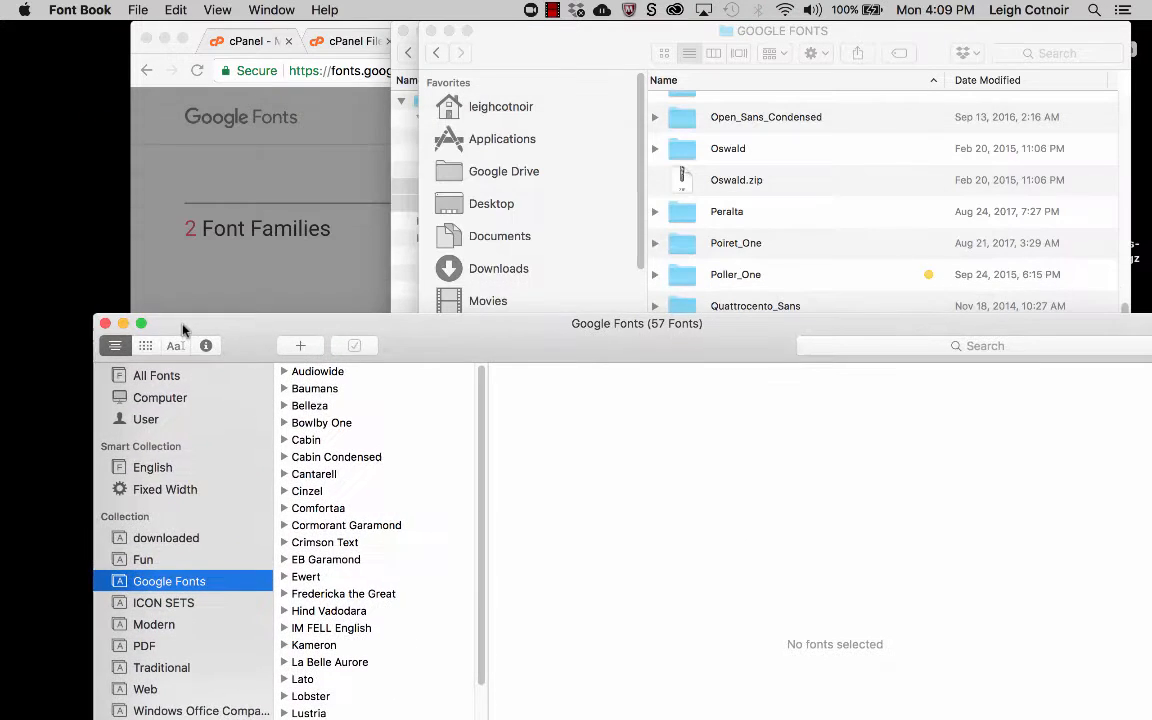
left_click(105, 323)
Expand the Raleway folder in GOOGLE FONTS to view its font files, and close that Finder window.
left_click_drag(580, 31, 296, 16)
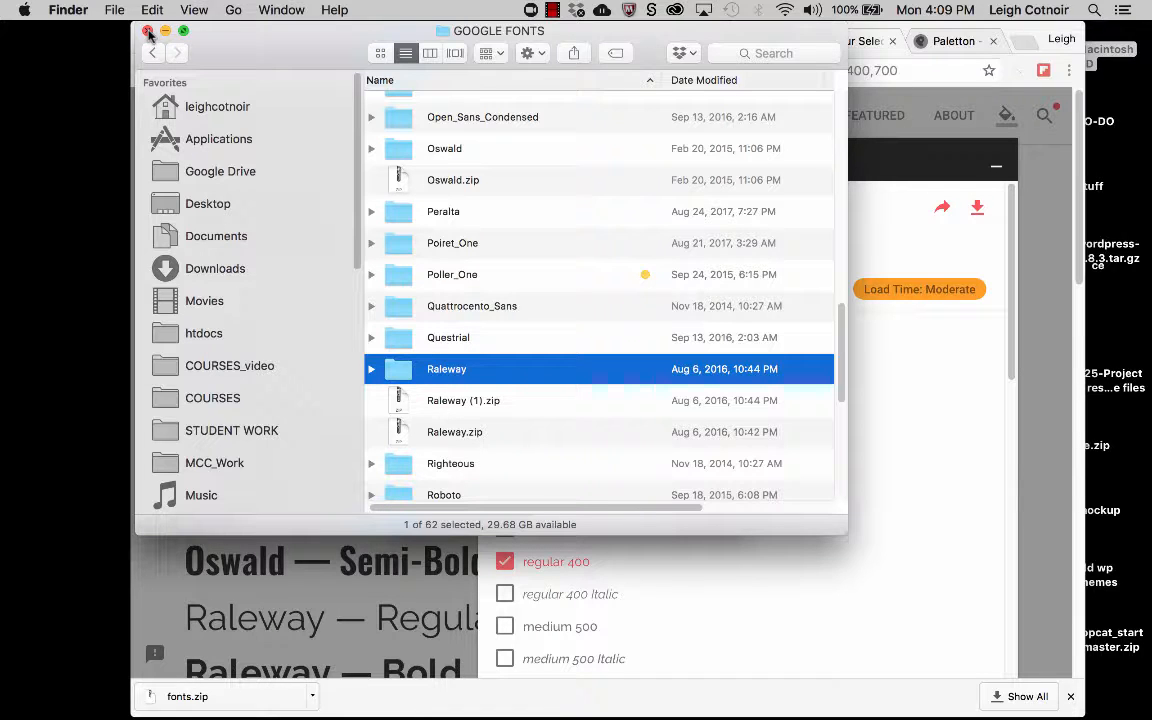
key("Right")
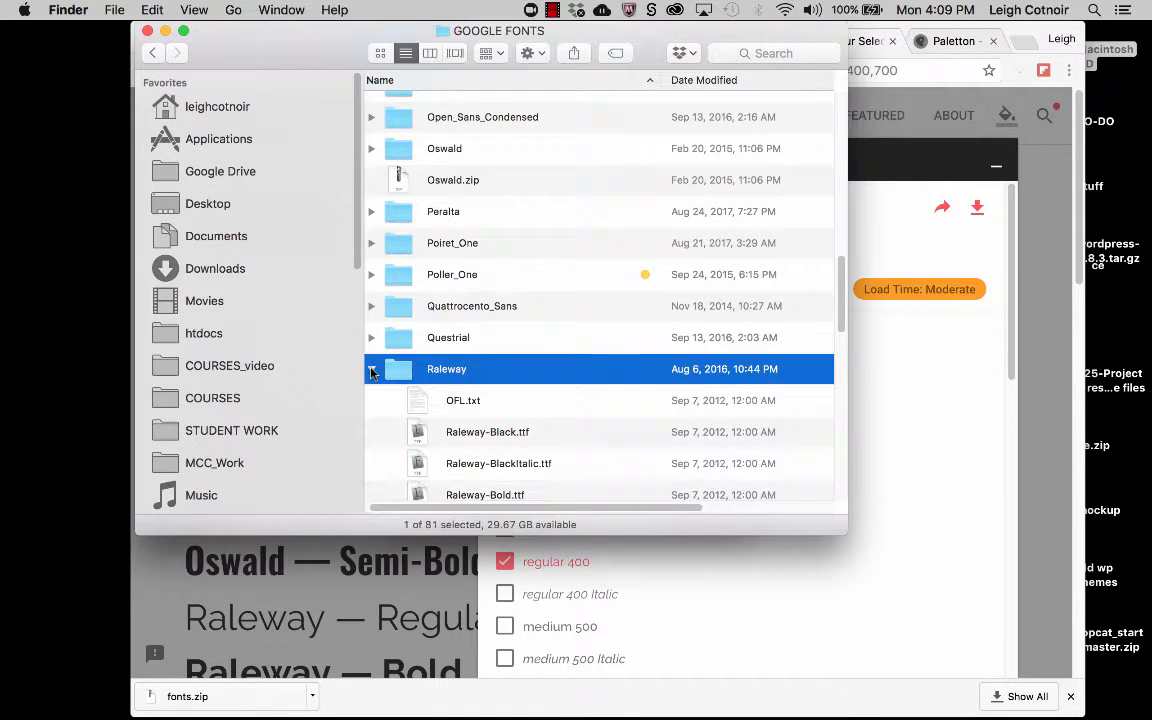
left_click(435, 437)
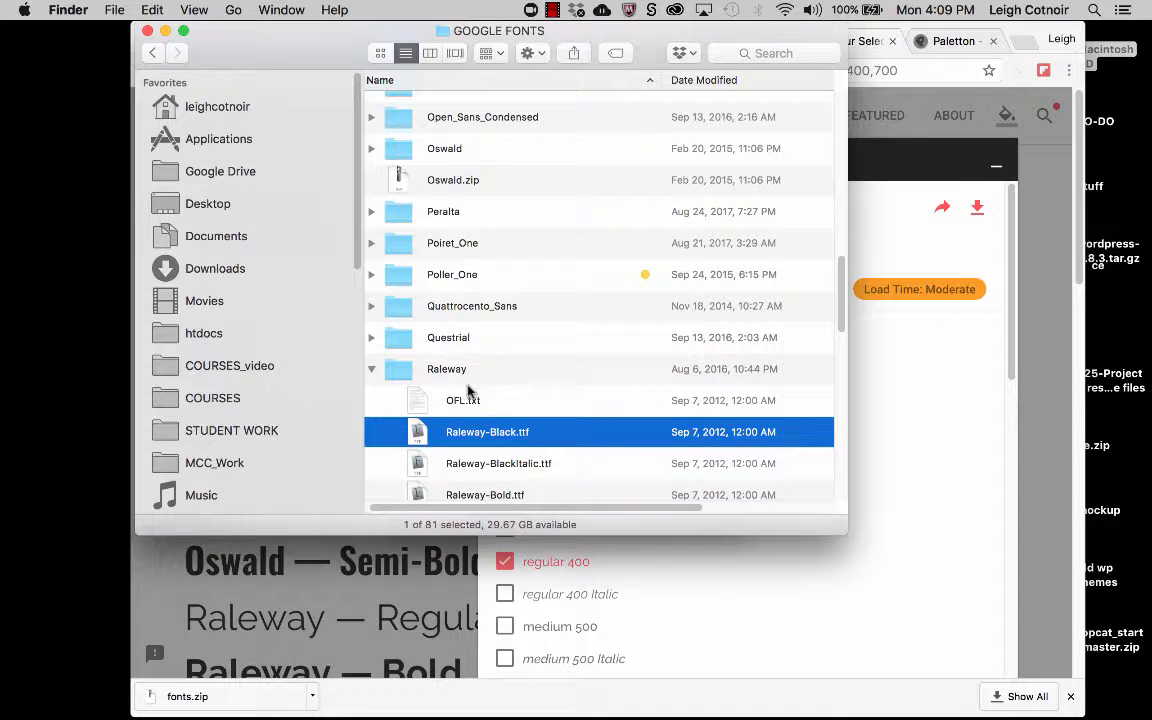
left_click(147, 31)
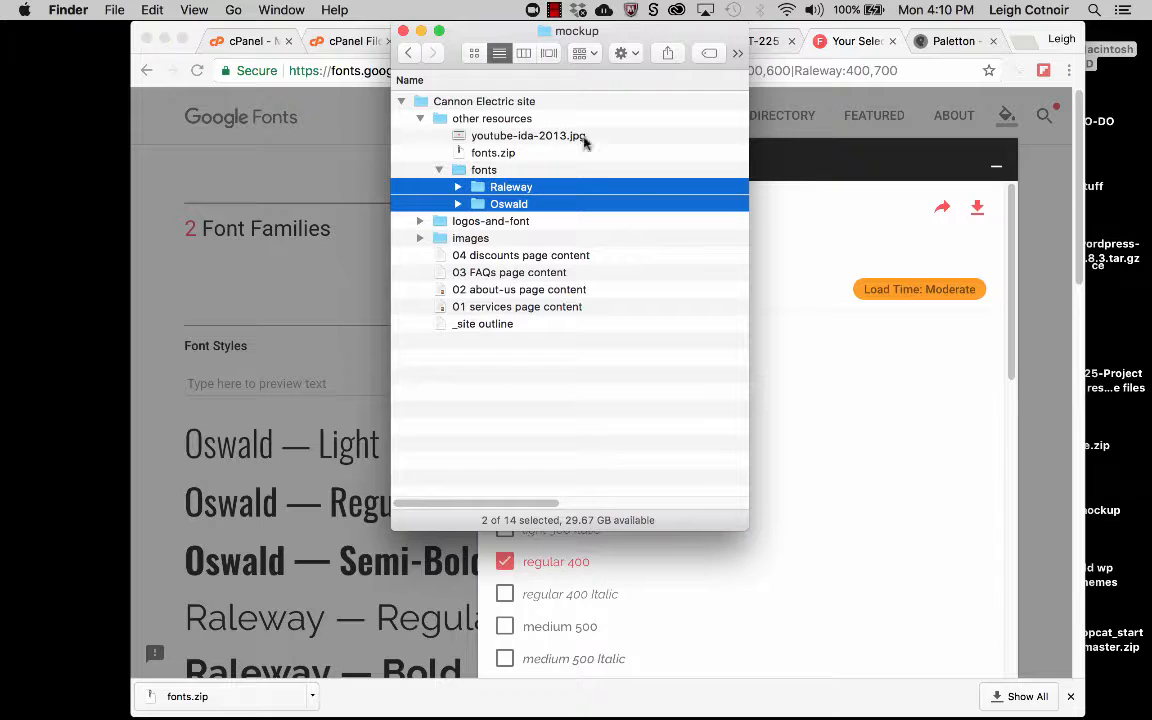
Move the mockup window aside, switch to the Paletton page in Chrome and look at the base color's hex code entry.
left_click_drag(469, 37, 830, 37)
left_click_drag(507, 30, 418, 12)
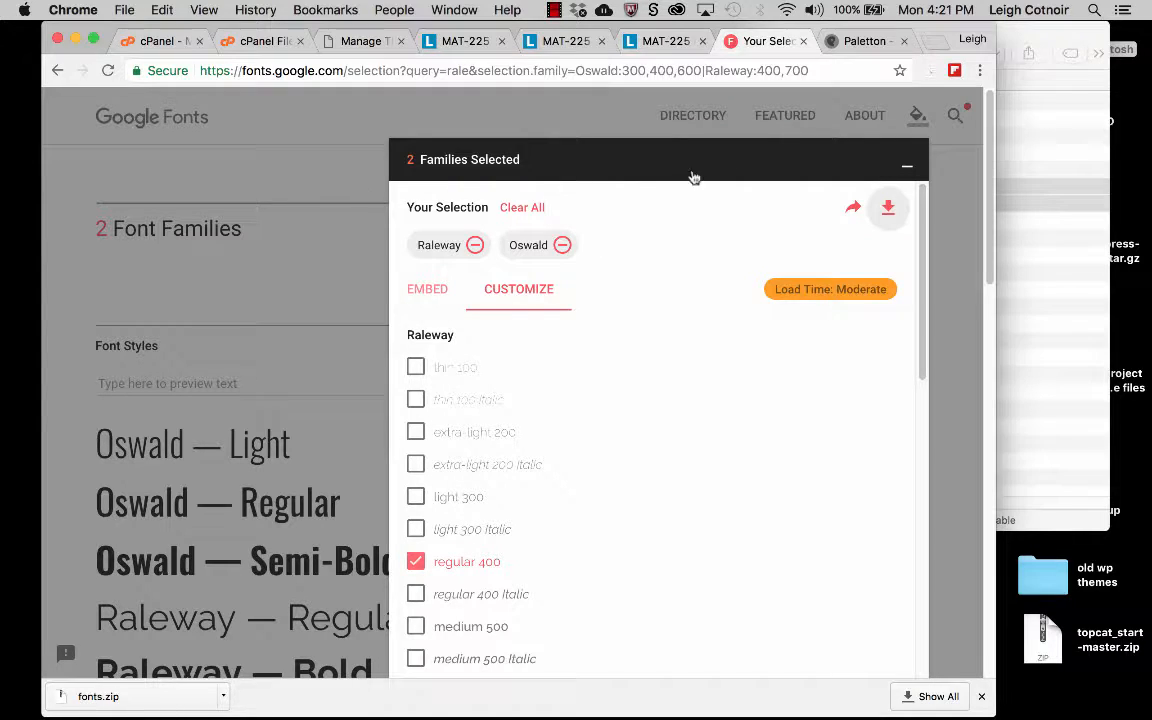
left_click(850, 42)
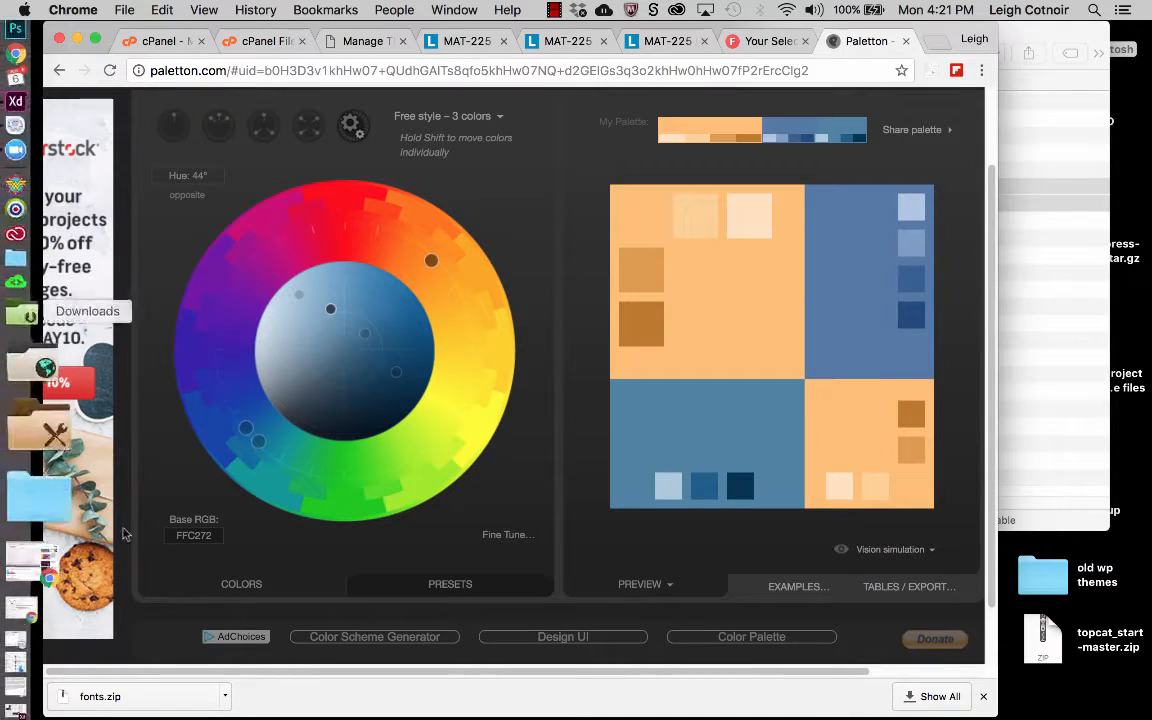
left_click(193, 535)
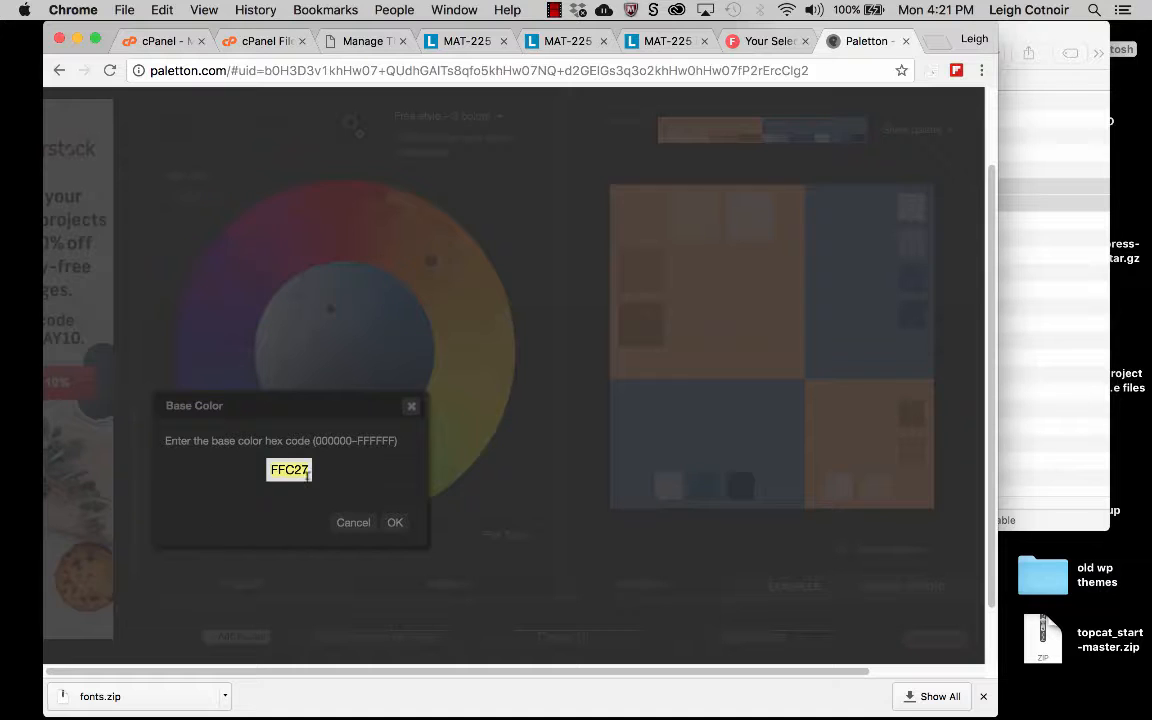
left_click(353, 522)
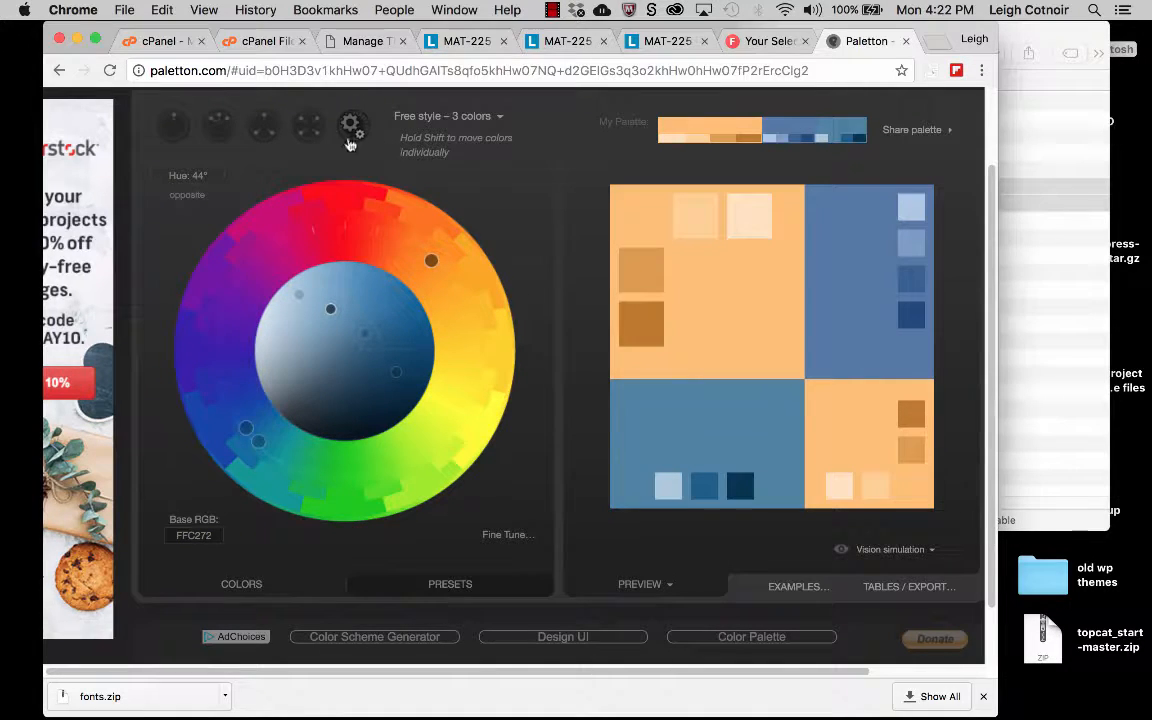
Try the Monochromatic and Adjacent colors schemes, and choose Triad (3-colors) with the distance adjusted to 30°.
left_click(173, 121)
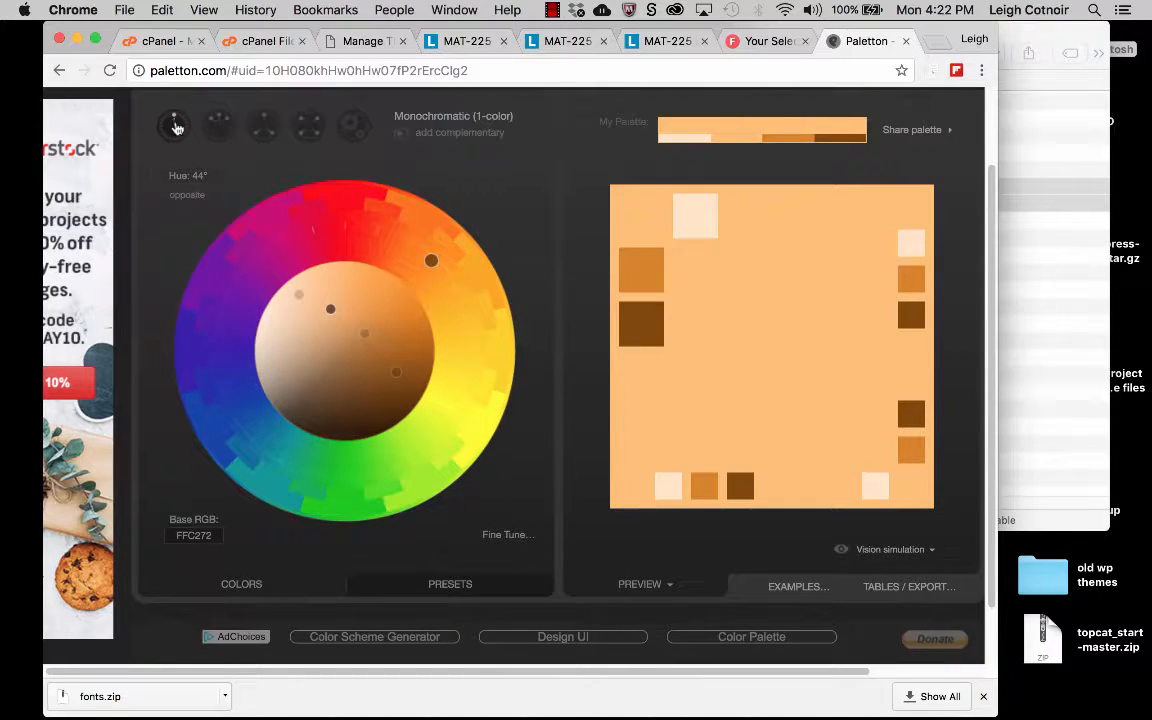
left_click(222, 127)
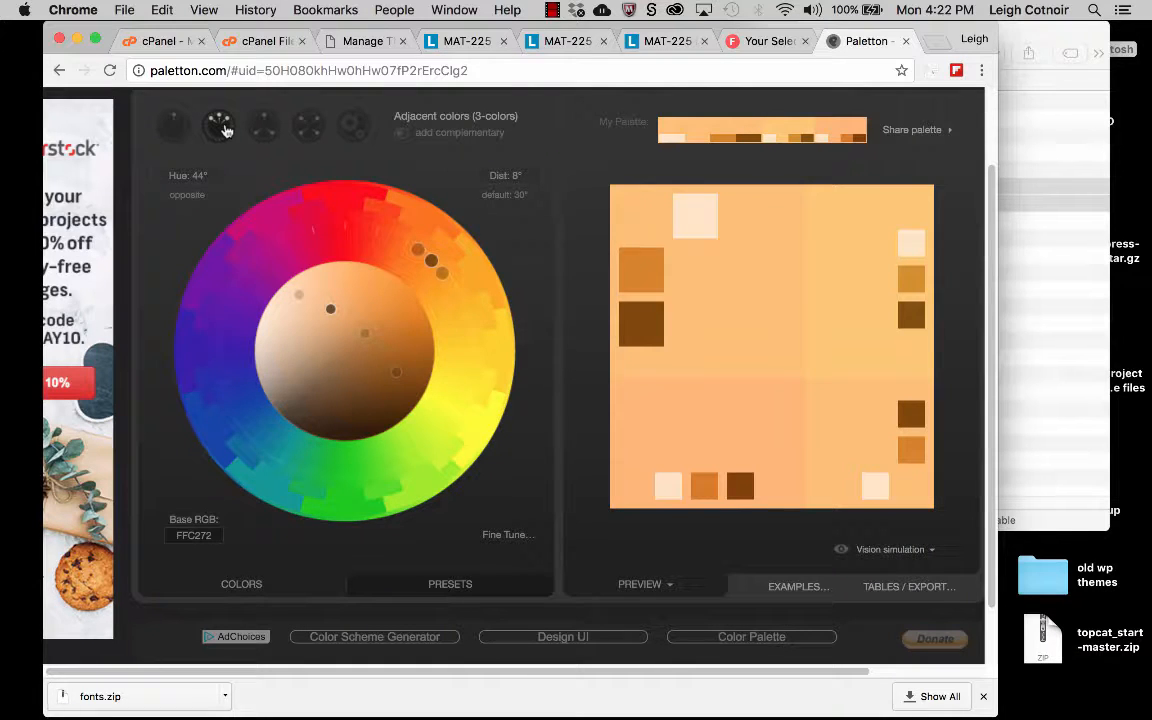
left_click(262, 128)
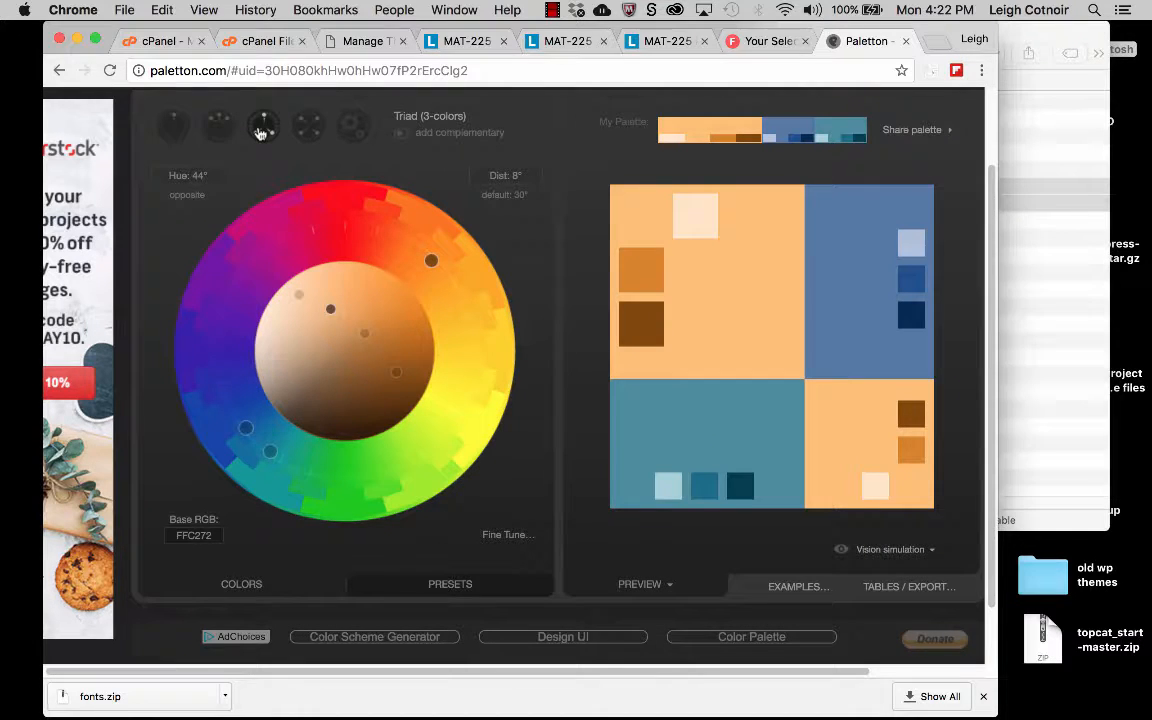
mouse_move(343, 487)
left_mouse_down()
mouse_move(249, 445)
mouse_move(339, 495)
left_mouse_up()
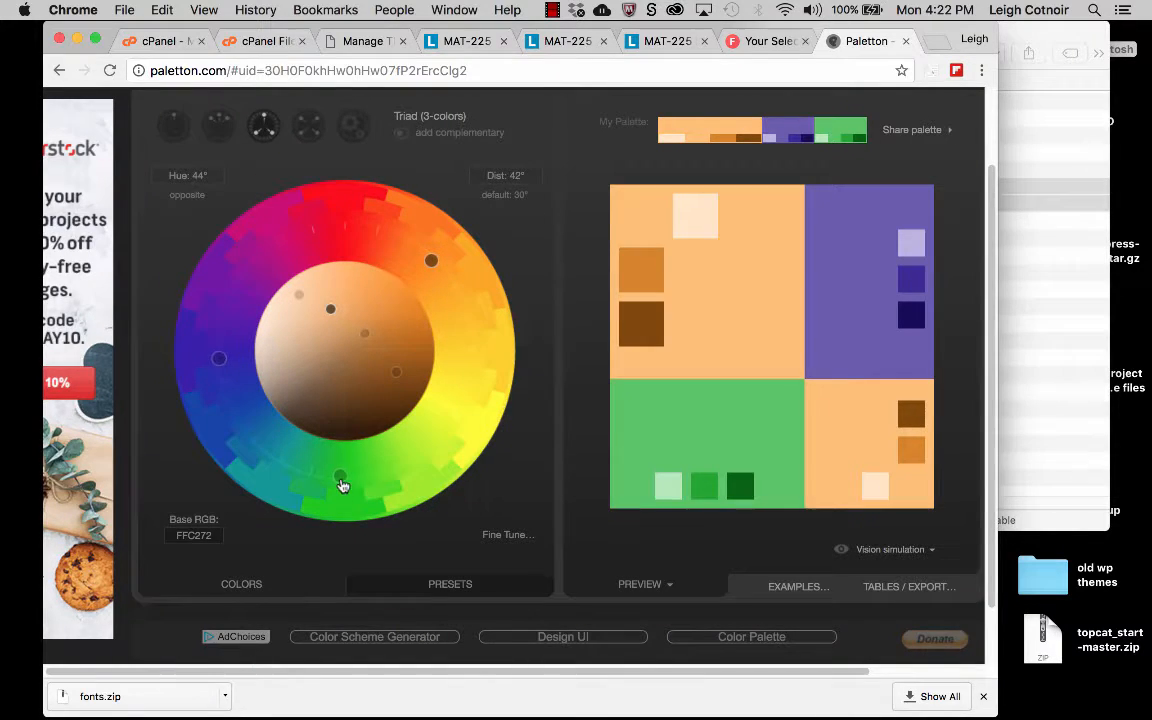
left_click_drag(340, 477, 314, 487)
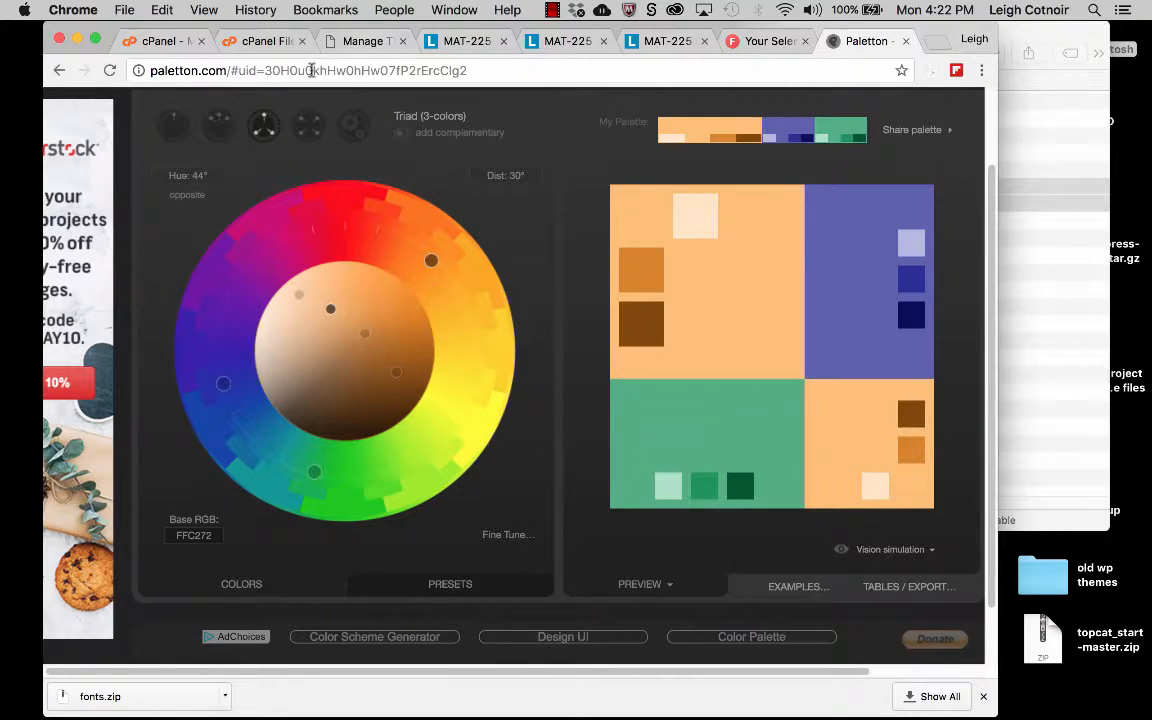
Choose the Tetrad (4-colors) scheme and rotate the base color on the wheel to a hue of 22°.
left_click(310, 125)
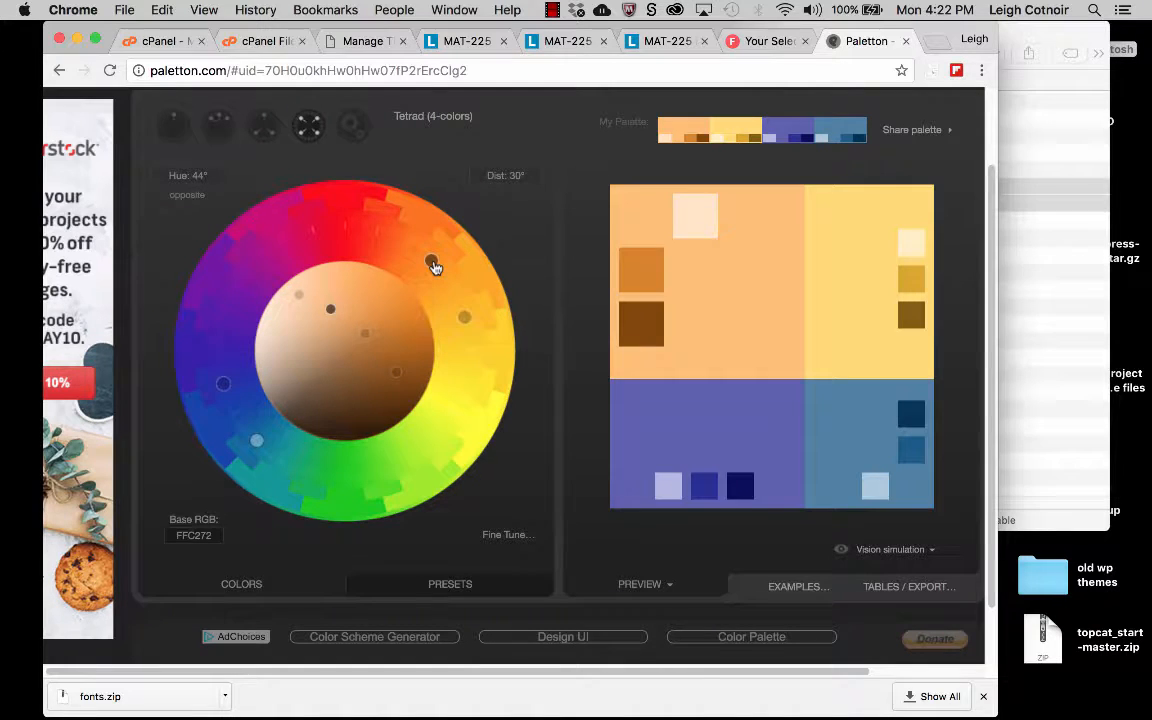
left_click_drag(429, 260, 395, 234)
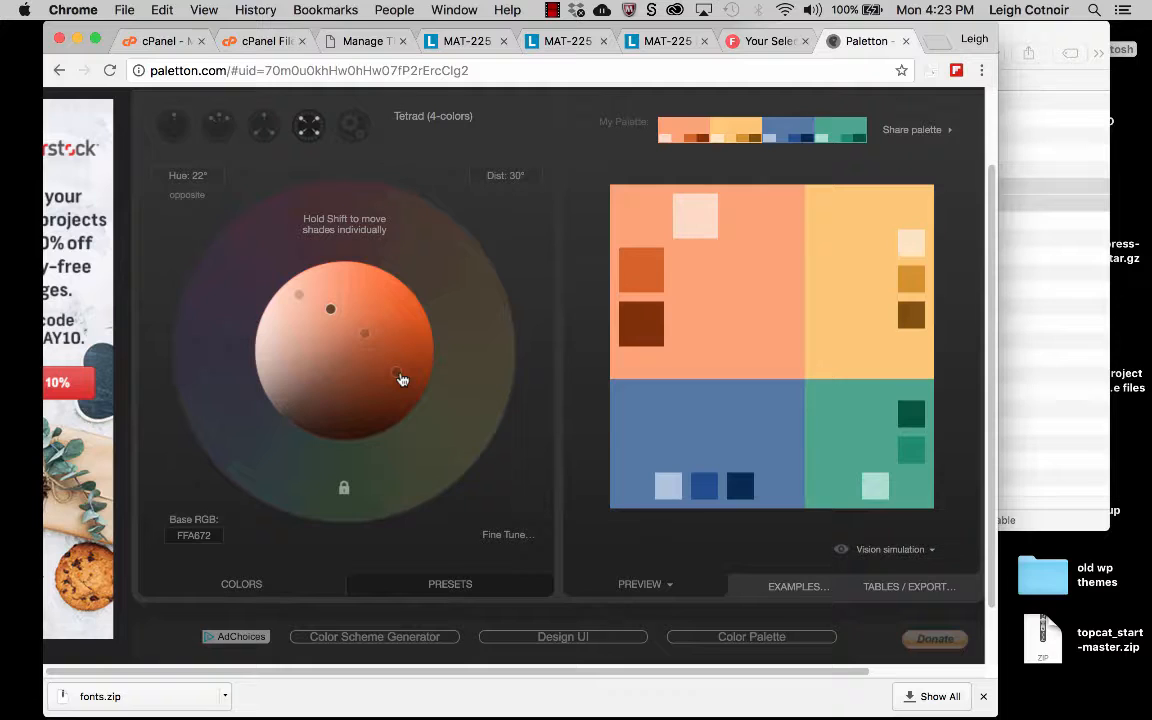
Unlock the shades for individual editing and tune the yellow-orange secondary color to a slightly stronger yellow-orange with a very dark brown variant.
left_click(344, 490)
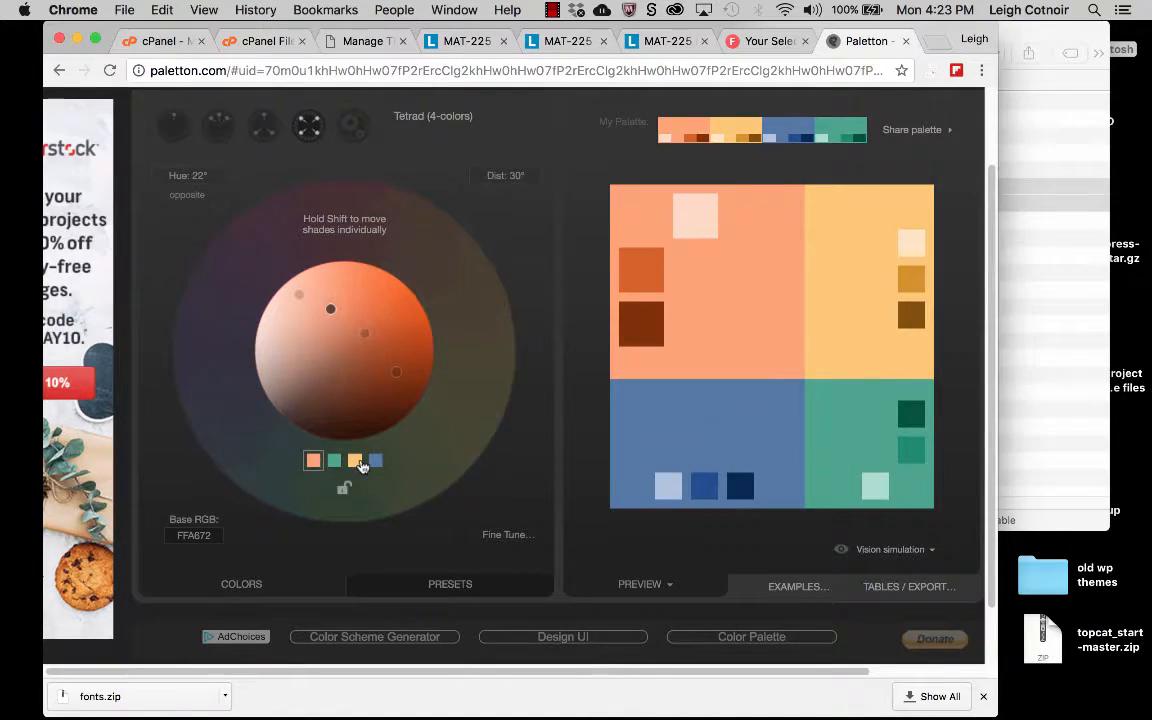
left_click(357, 463)
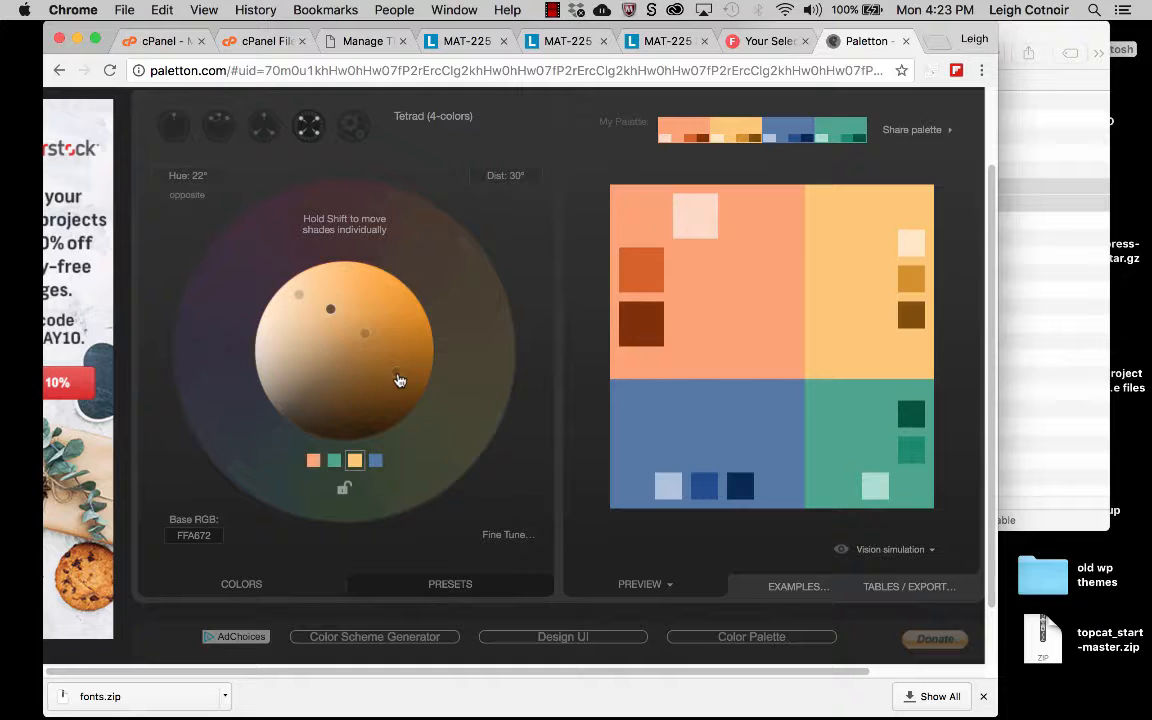
left_click_drag(409, 382, 393, 380)
mouse_move(363, 341)
left_mouse_down()
mouse_move(342, 360)
mouse_move(369, 347)
left_mouse_up()
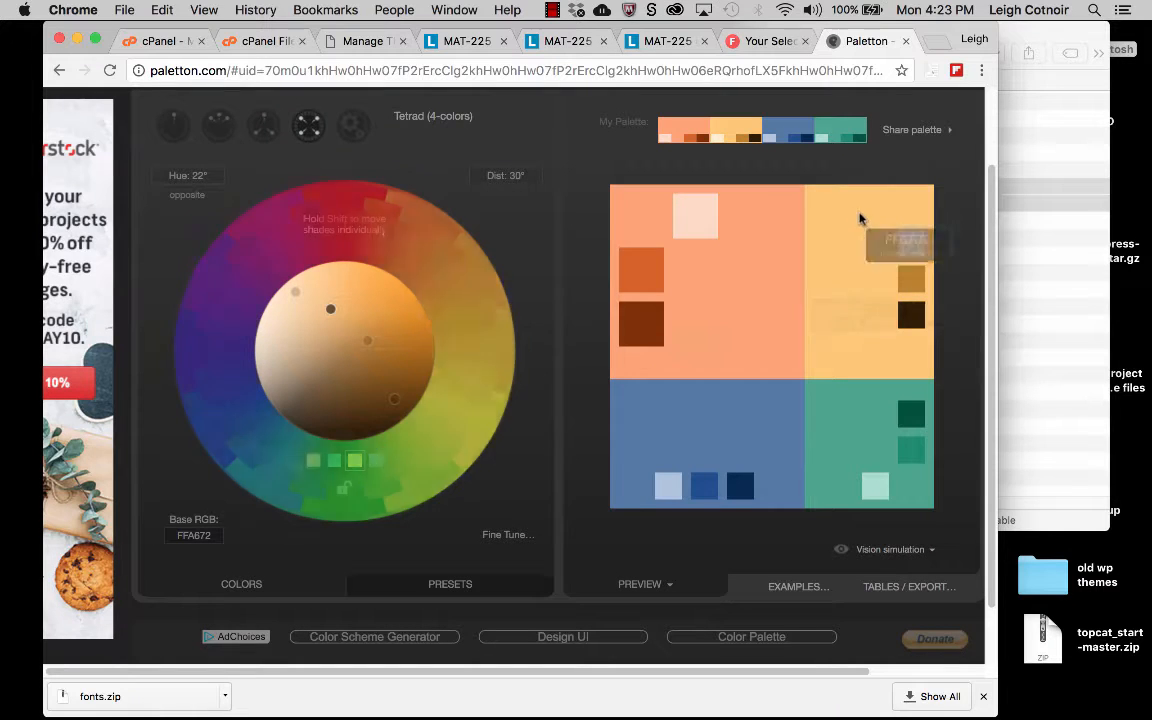
mouse_move(396, 405)
left_mouse_down()
mouse_move(350, 362)
mouse_move(370, 346)
mouse_move(345, 375)
mouse_move(393, 314)
mouse_move(398, 373)
mouse_move(378, 392)
left_mouse_up()
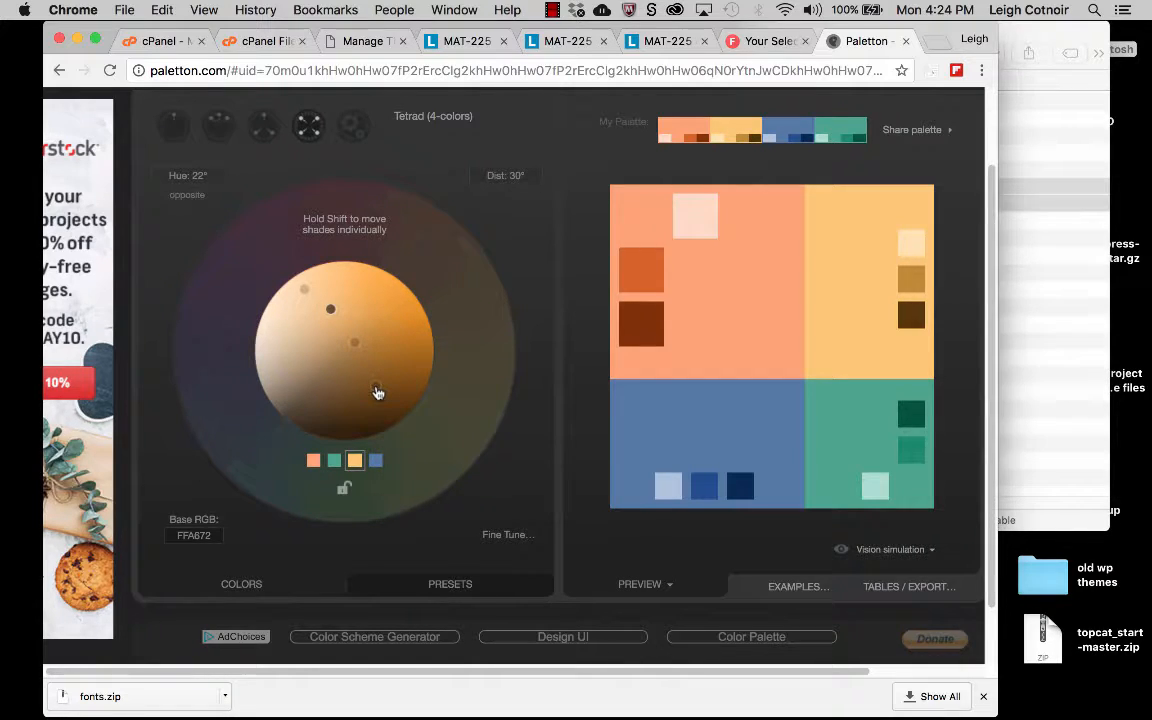
left_click_drag(329, 314, 401, 285)
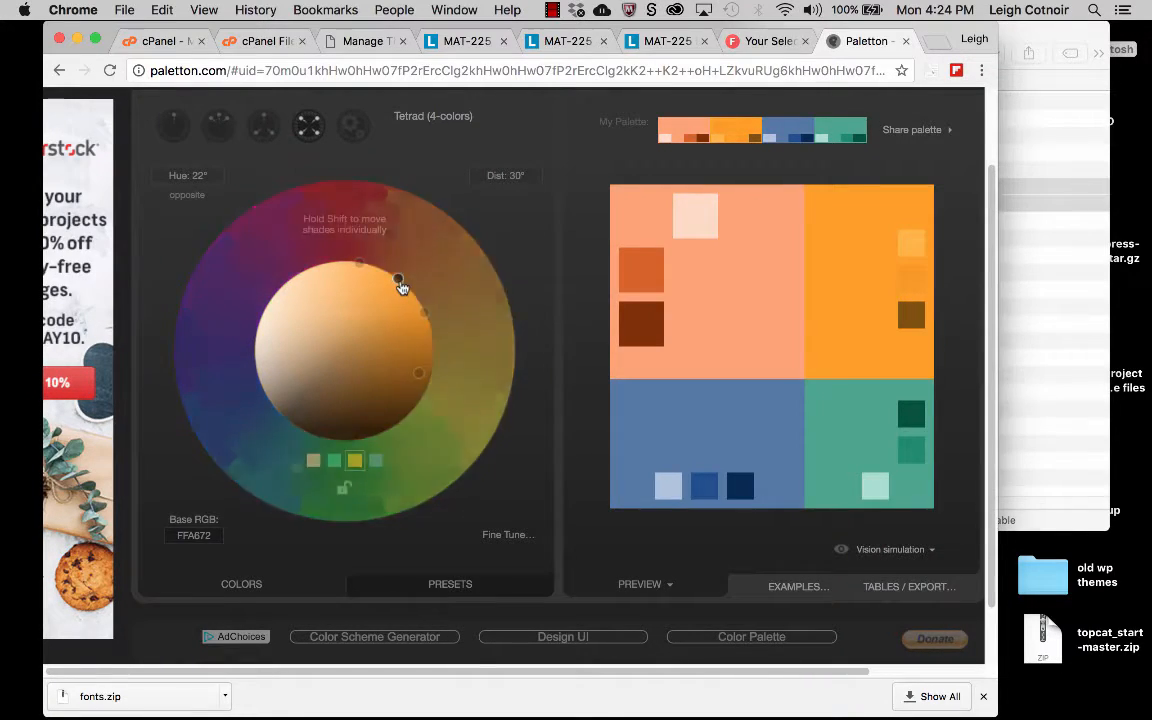
left_click_drag(399, 281, 329, 333)
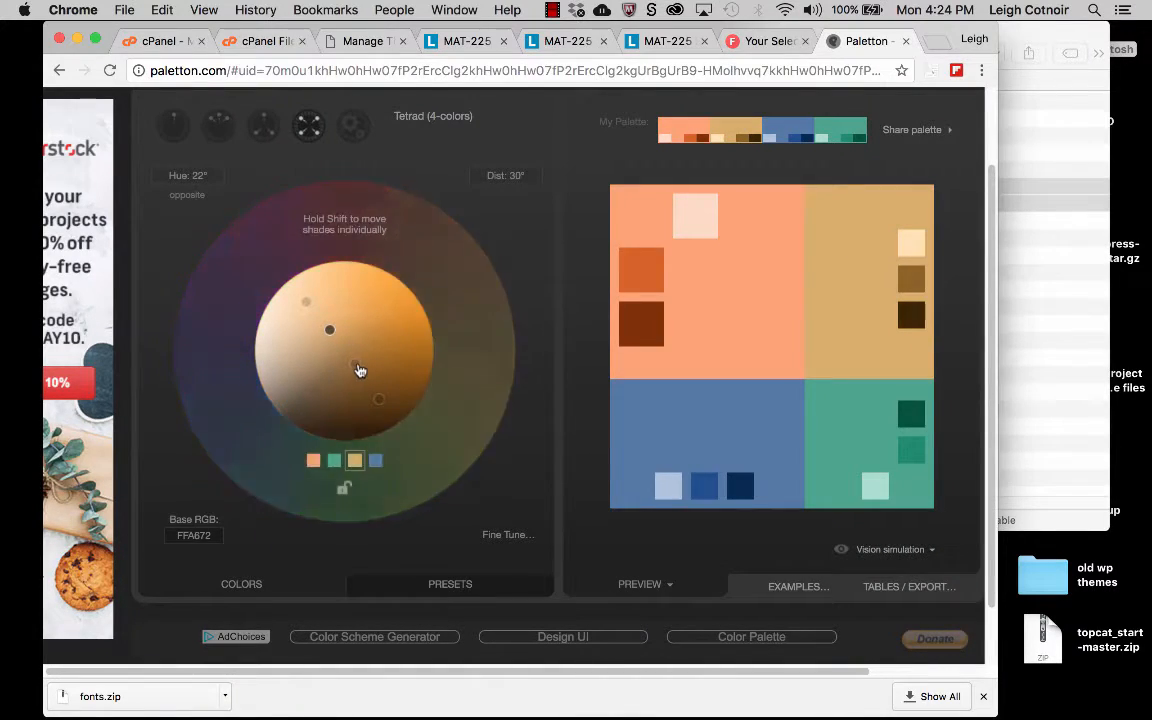
left_click_drag(382, 407, 352, 303)
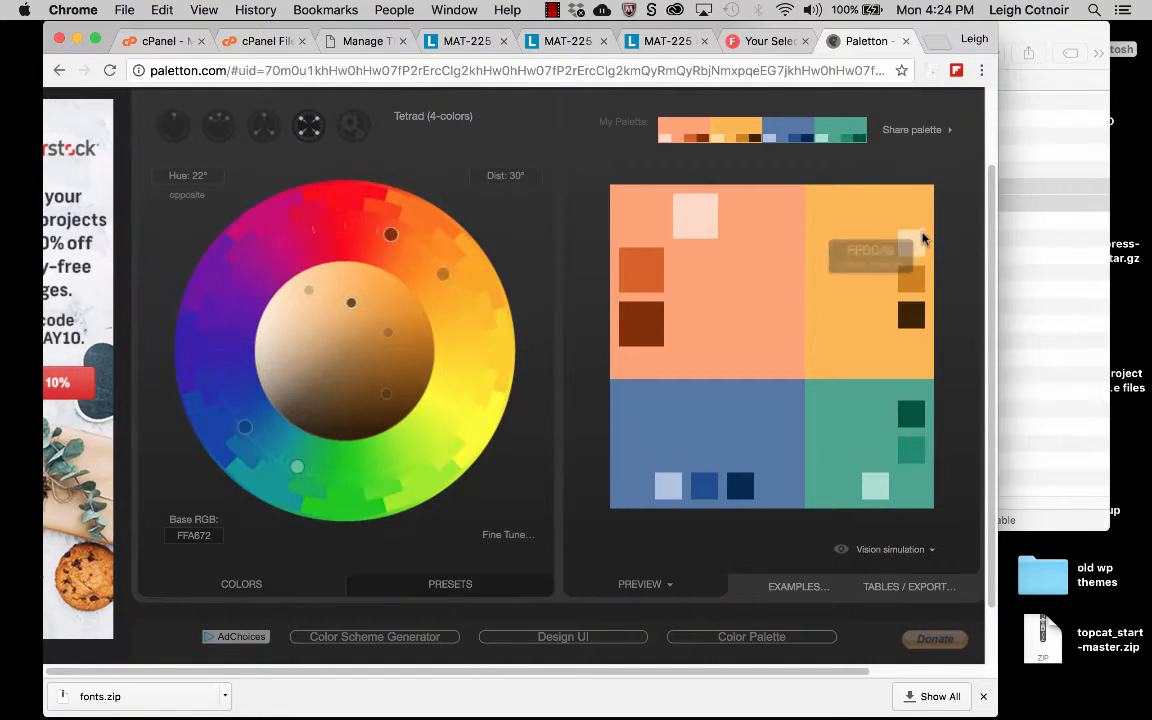
mouse_move(354, 305)
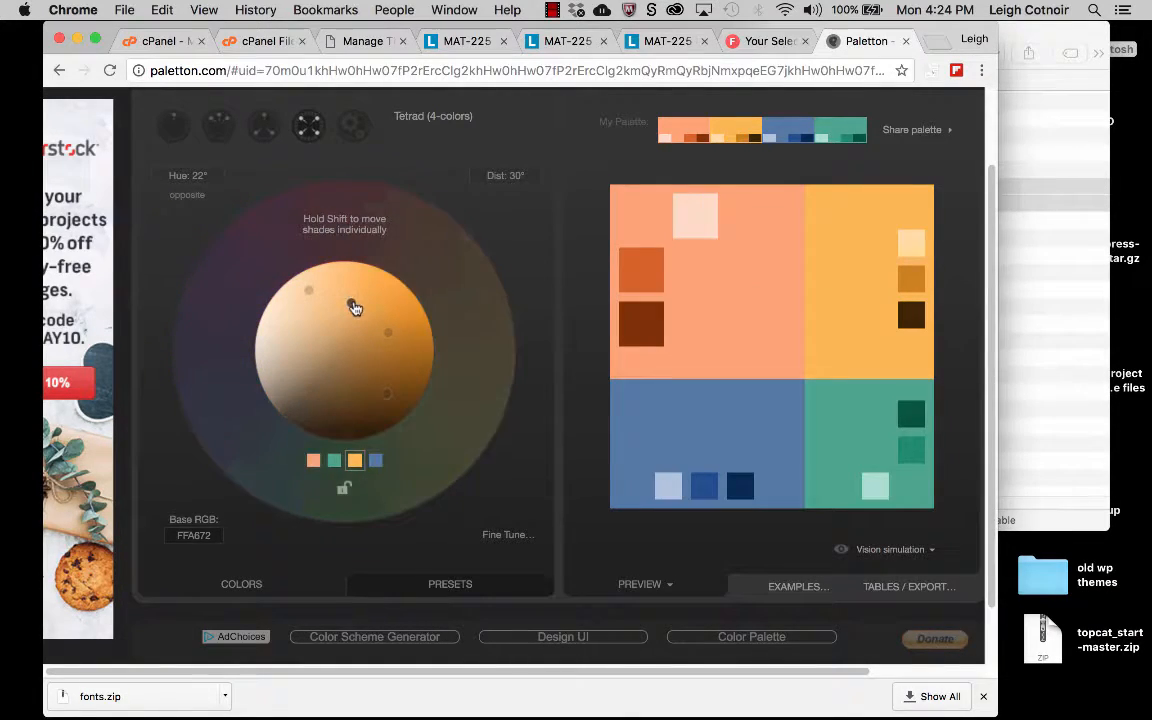
left_click_drag(354, 307, 350, 300)
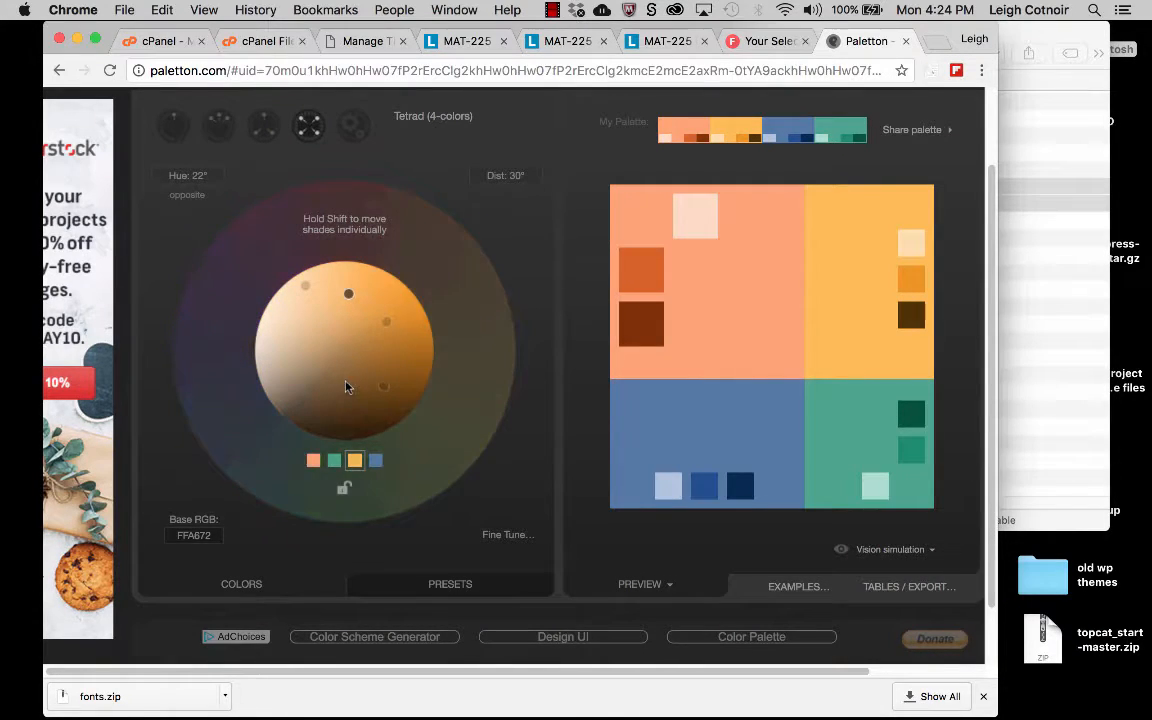
Relink the shades across all four colors and reduce the tetrad distance to 22°.
left_click(345, 487)
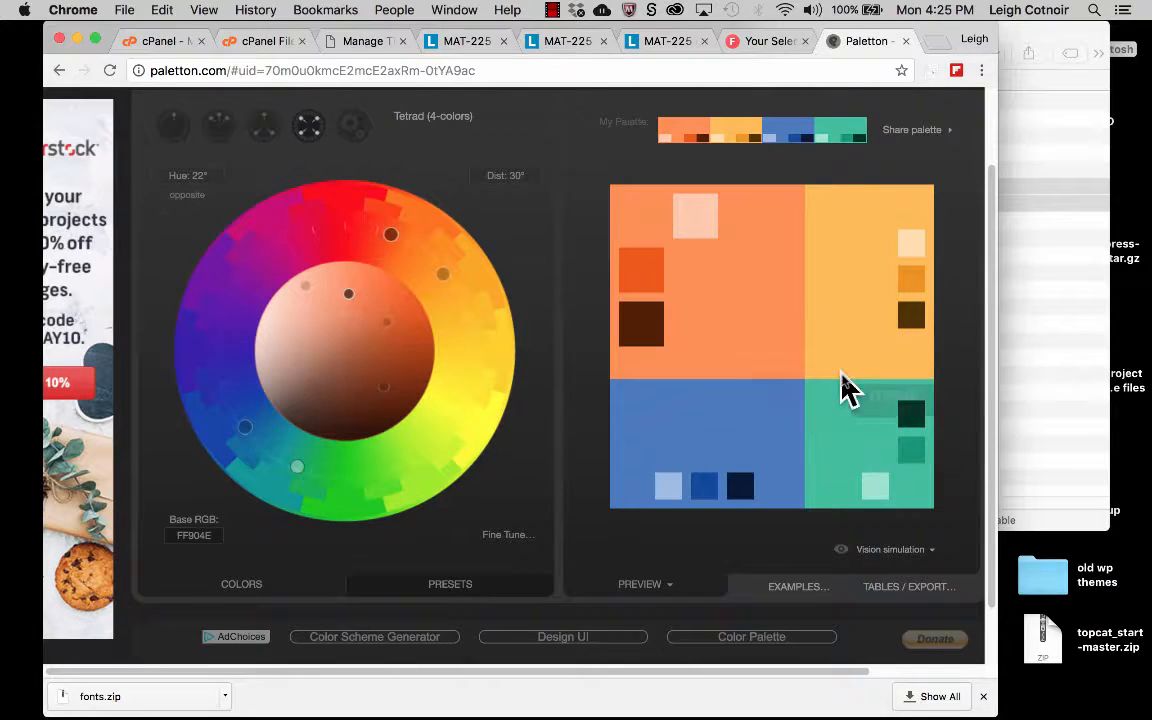
mouse_move(842, 379)
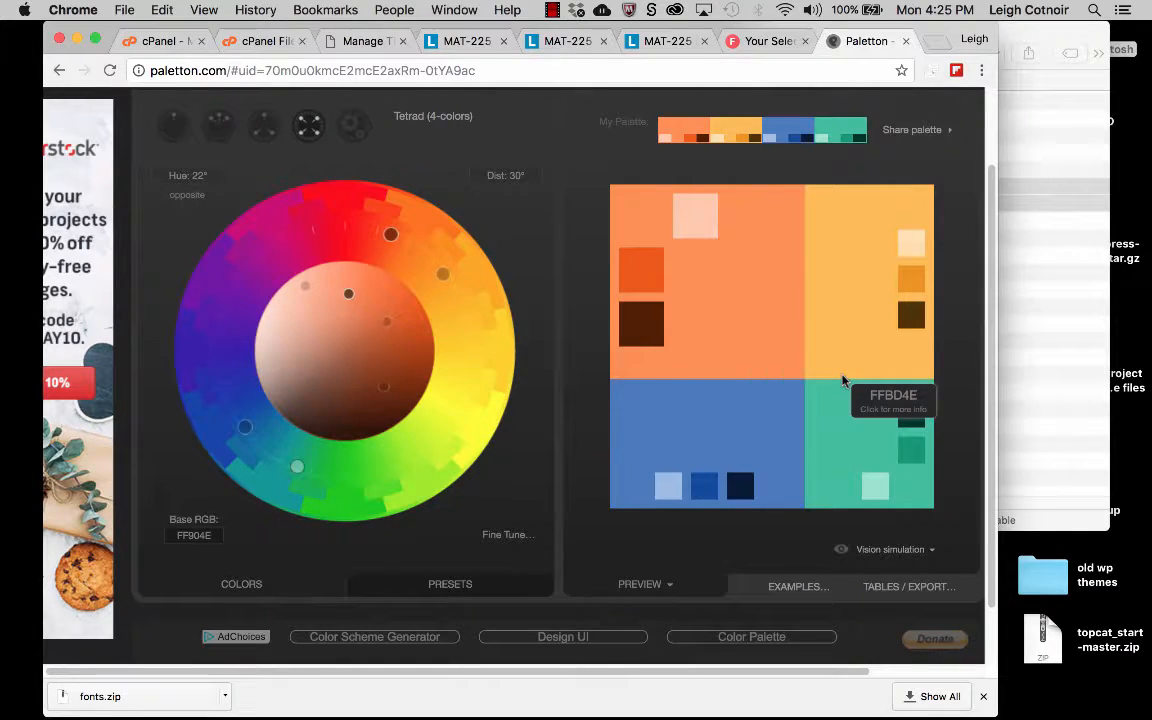
mouse_move(443, 279)
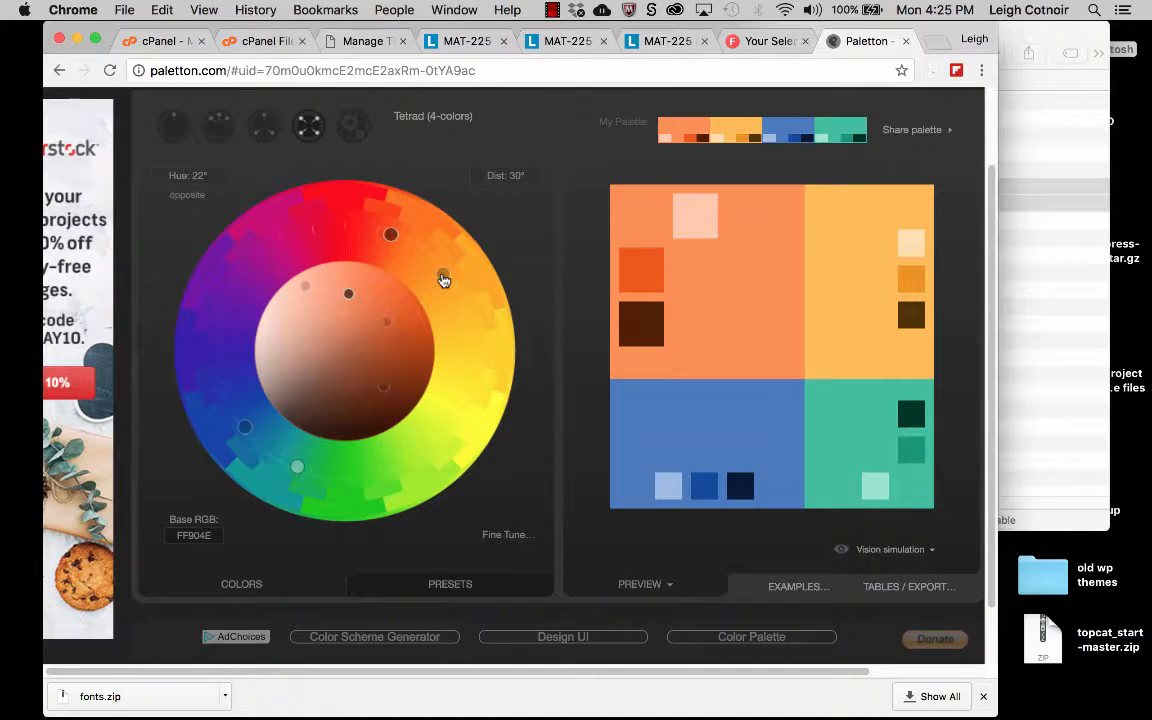
mouse_move(443, 279)
left_mouse_down()
mouse_move(470, 345)
mouse_move(429, 257)
mouse_move(435, 264)
left_mouse_up()
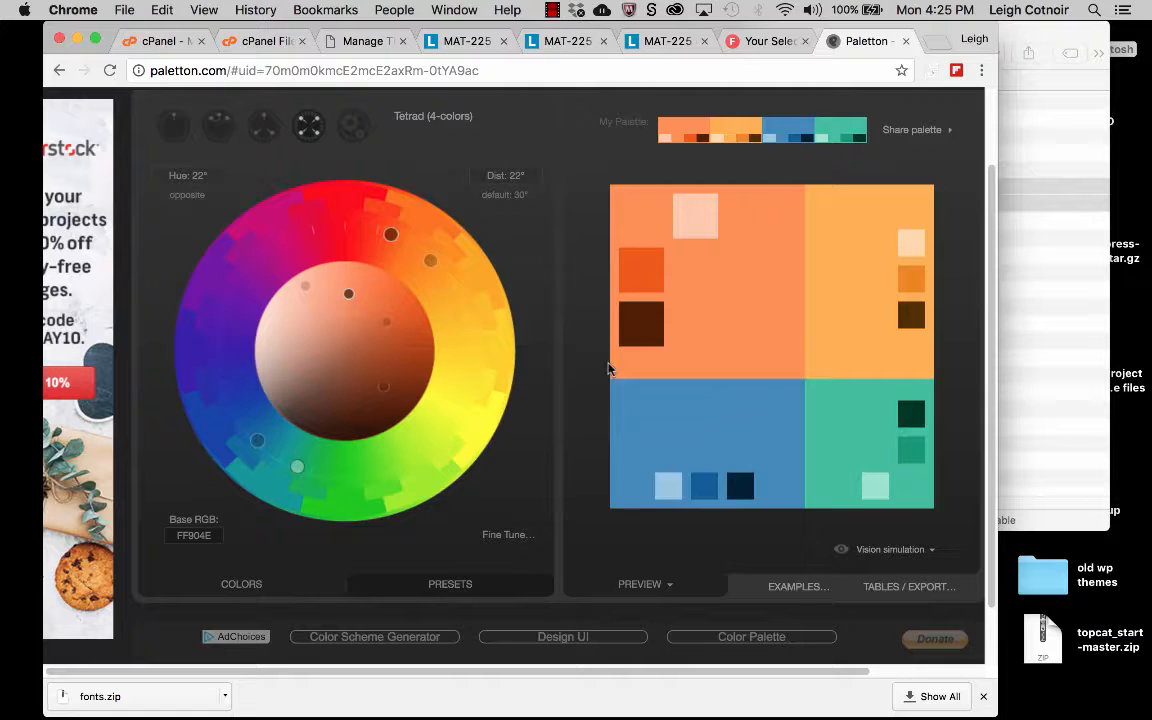
Review the palette's hex and RGB codes in the Color tables & export list, and close the list.
mouse_move(697, 449)
left_click(903, 586)
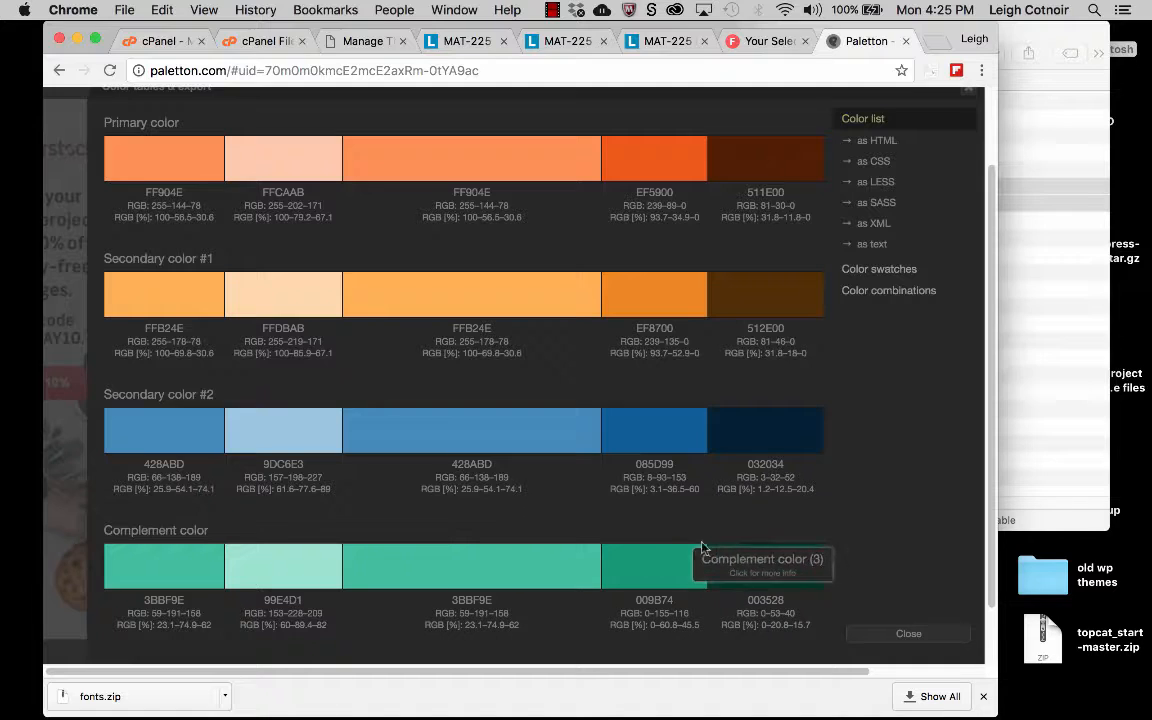
left_click(908, 635)
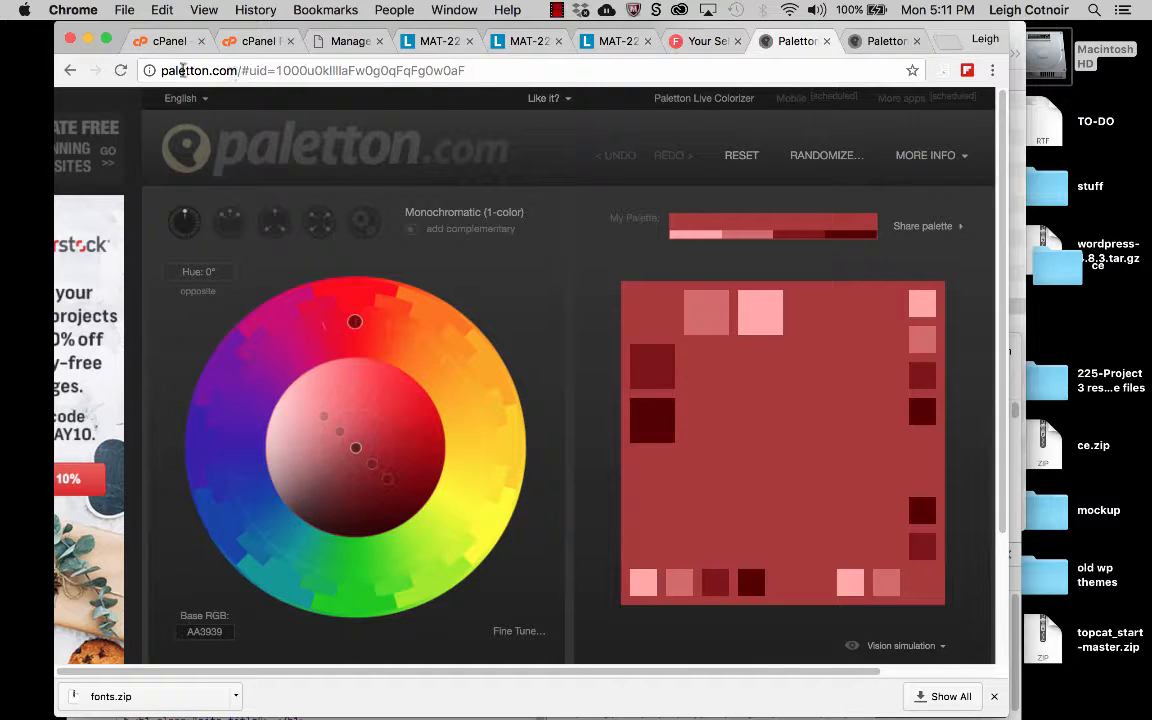
Reload Paletton from its bare paletton.com address, without the palette identifier.
left_click_drag(238, 70, 356, 143)
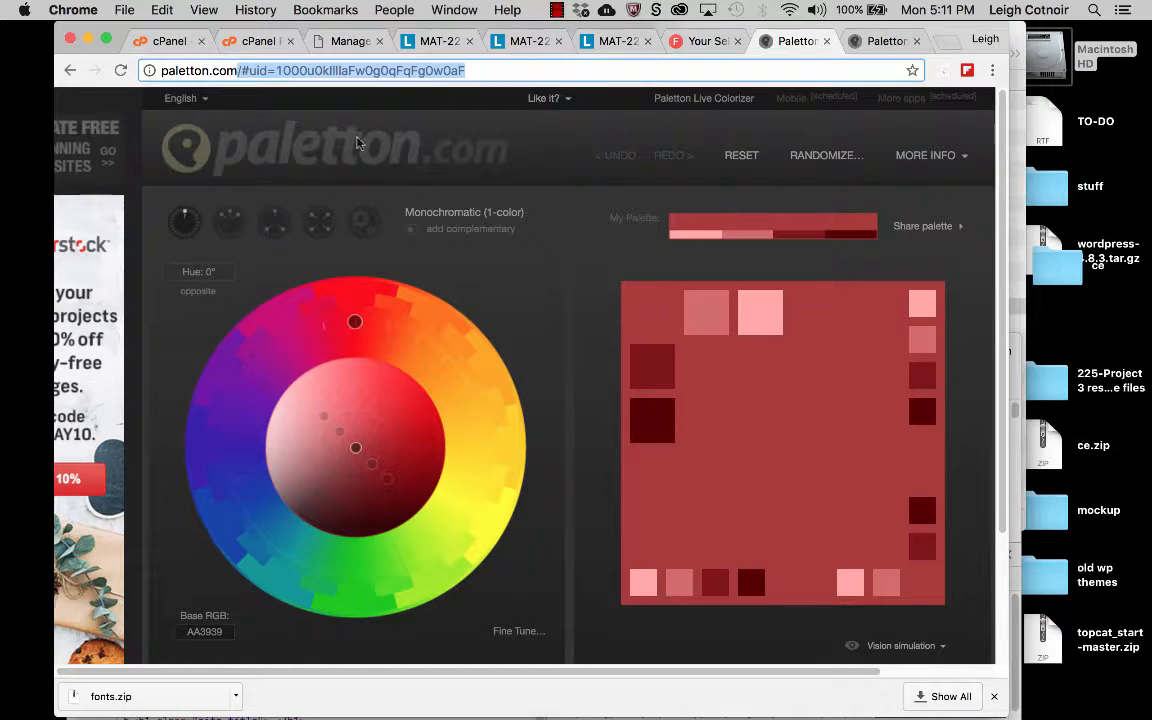
key("BackSpace")
key("Return")
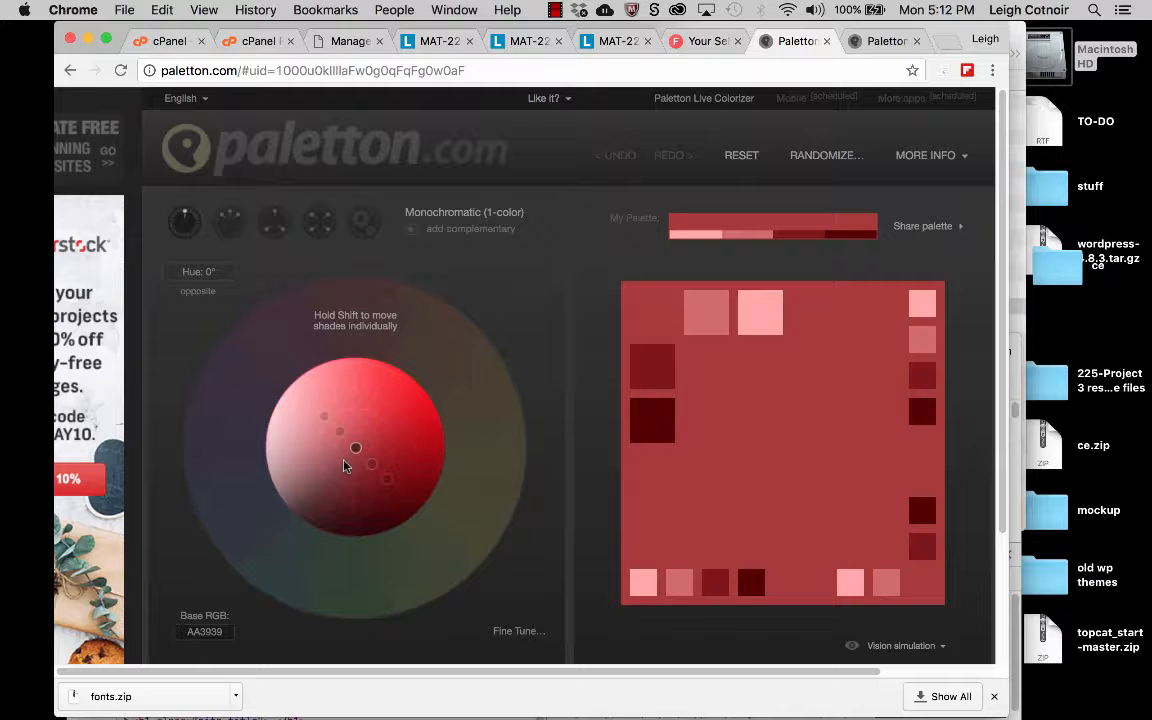
Switch to the mockup folder in Finder and examine the contents of google-font inside logos-and-font, leaving the folder collapsed.
left_click(1016, 32)
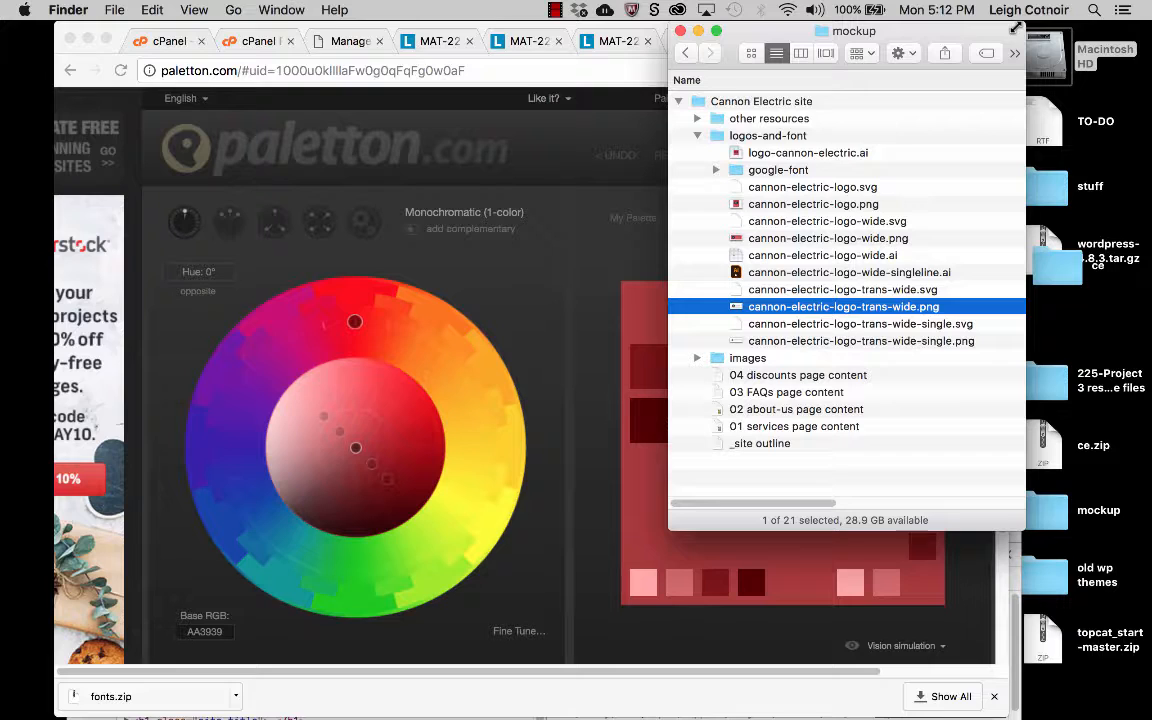
left_click(740, 136)
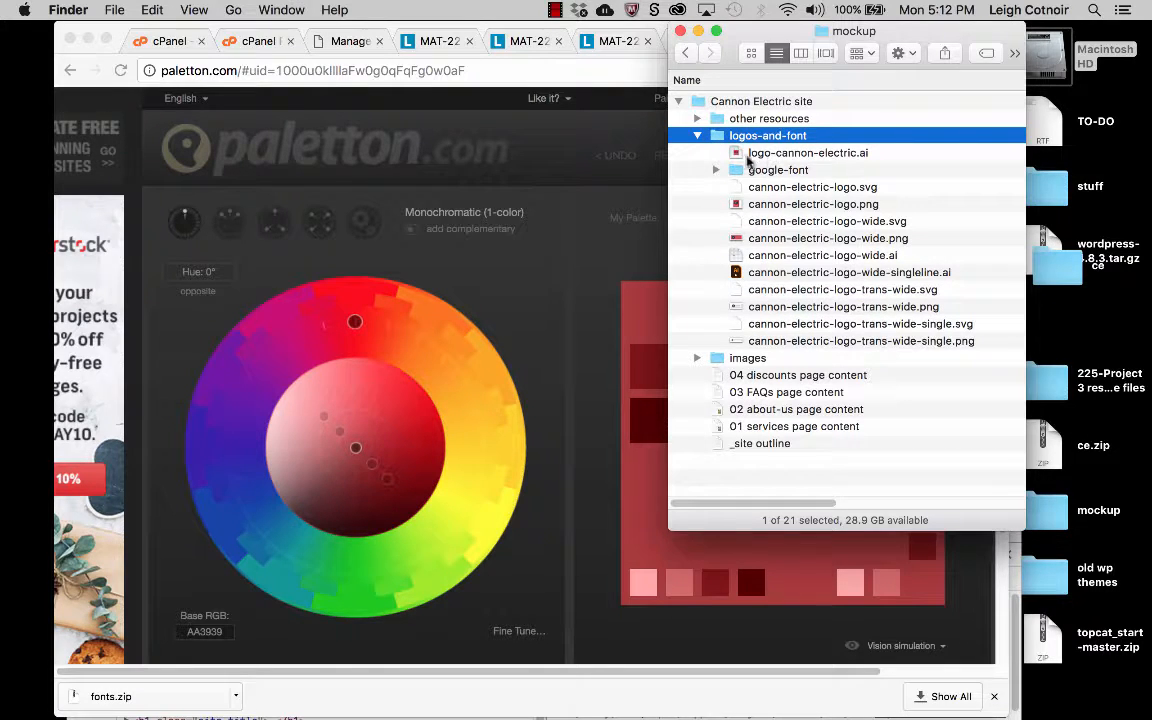
left_click(735, 174)
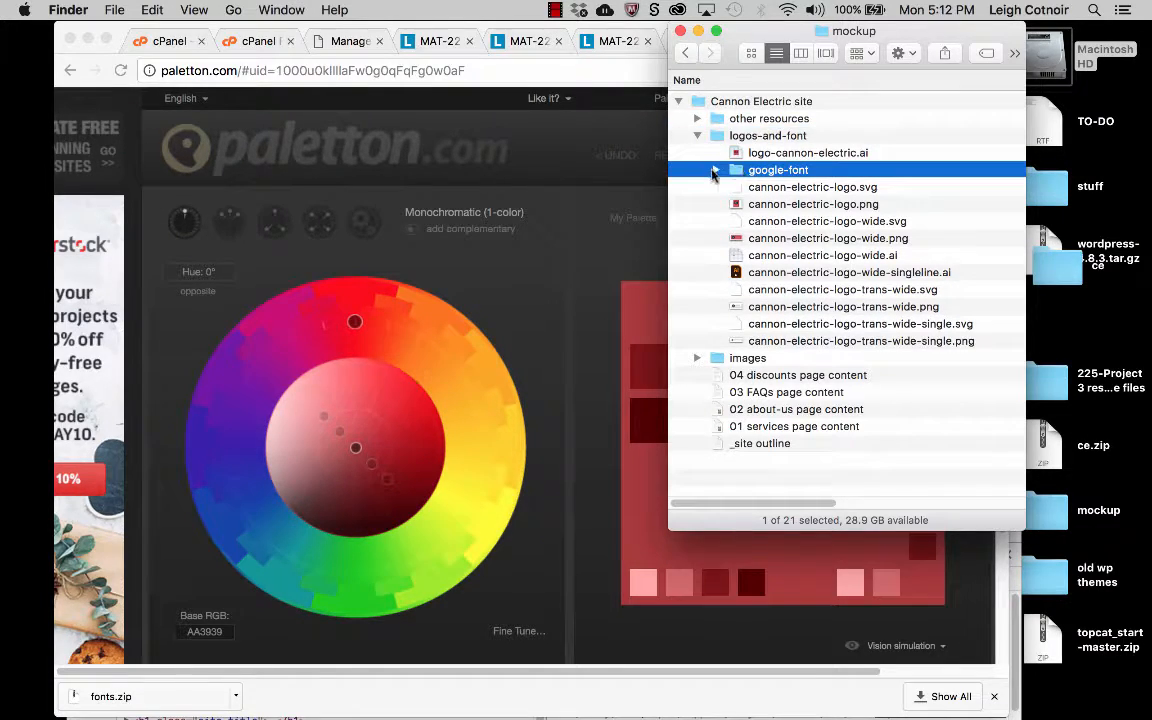
left_click(716, 170)
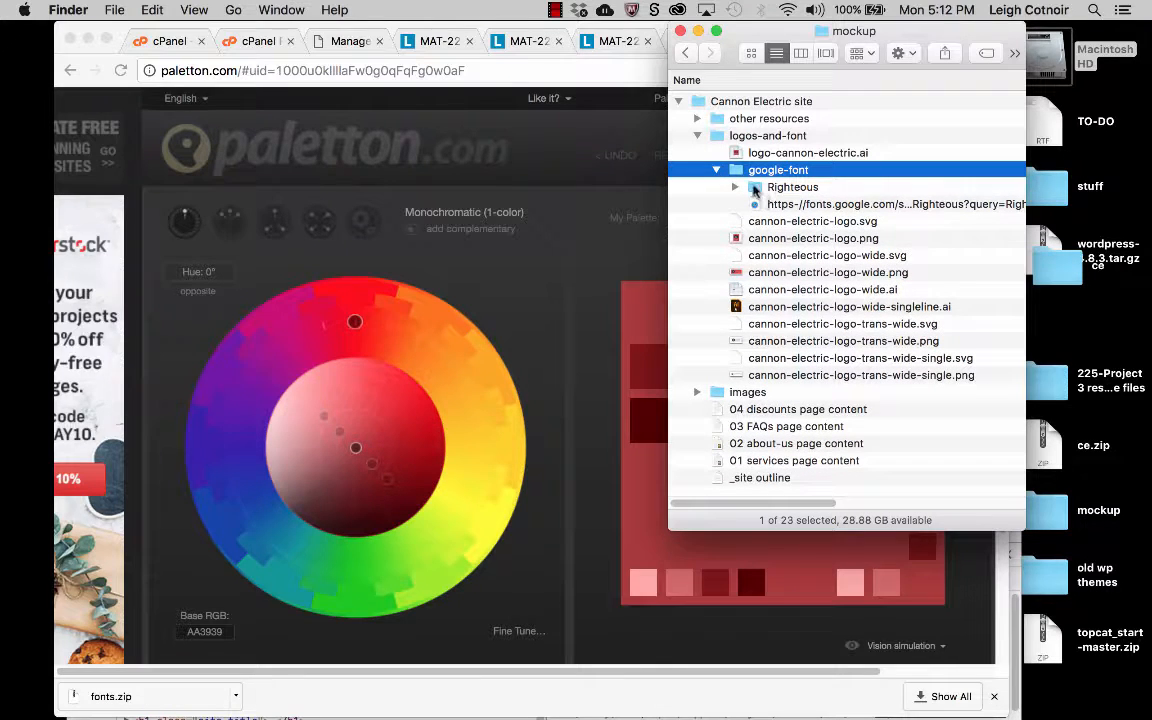
left_click(755, 190)
left_click(716, 170)
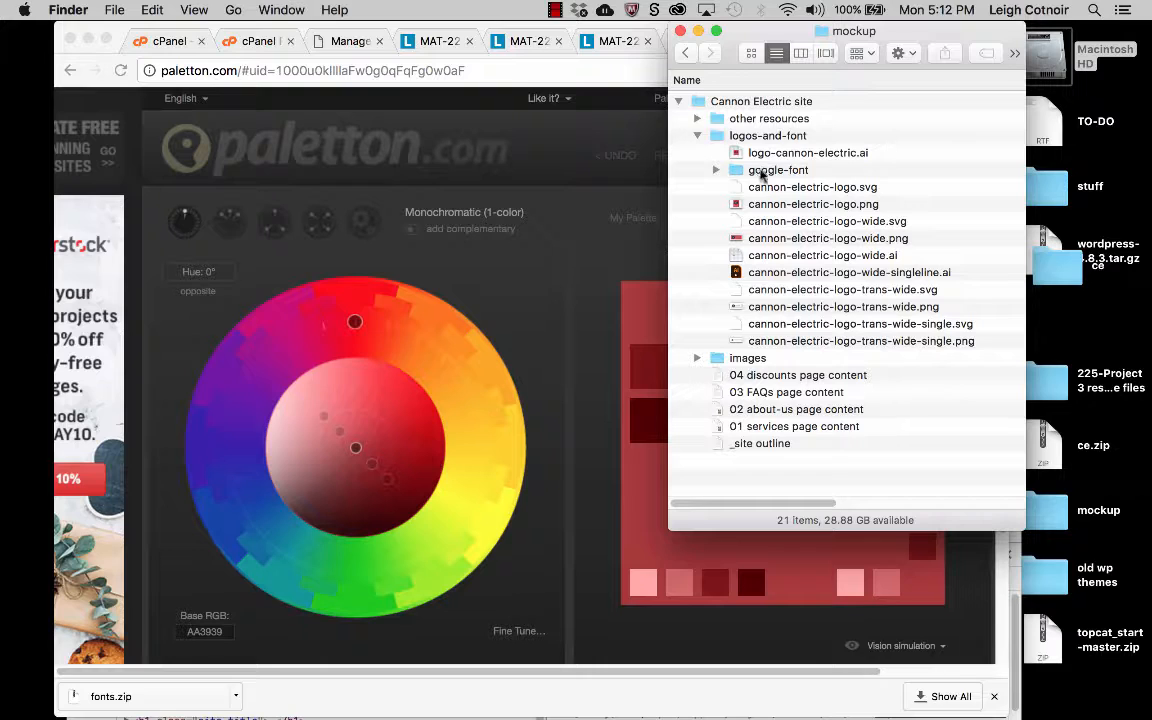
left_click(762, 172)
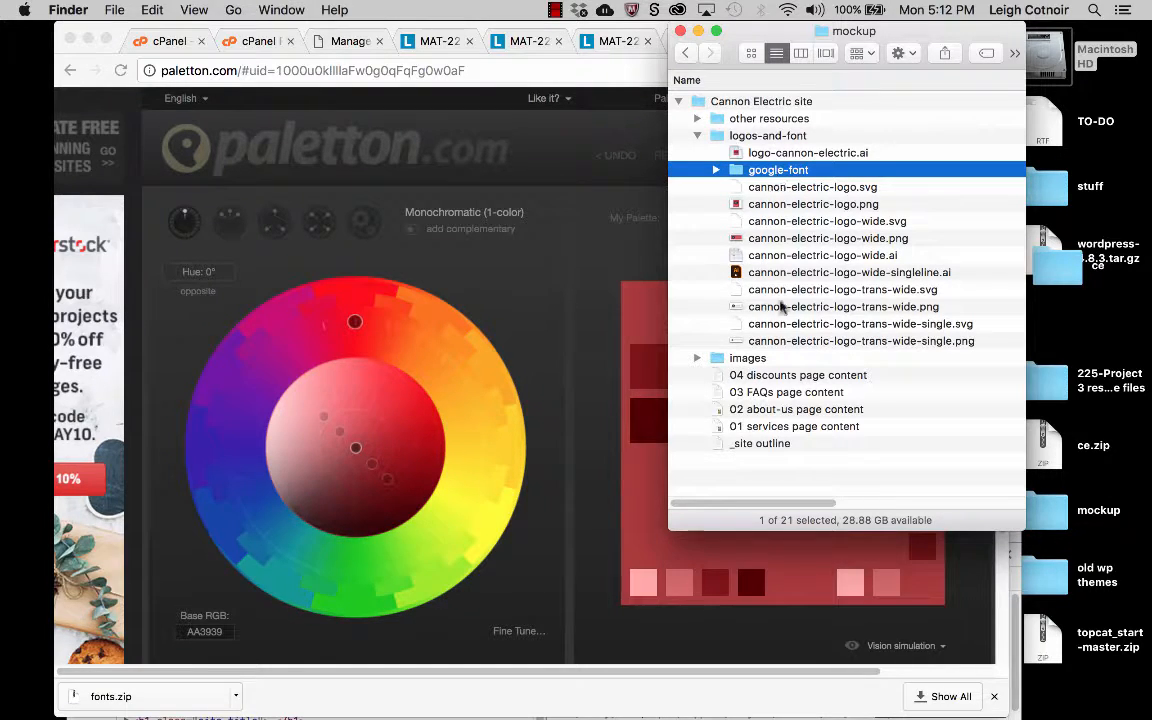
Preview cannon-electric-logo.png and cannon-electric-logo-wide.png with Quick Look, and close the preview.
left_click(763, 205)
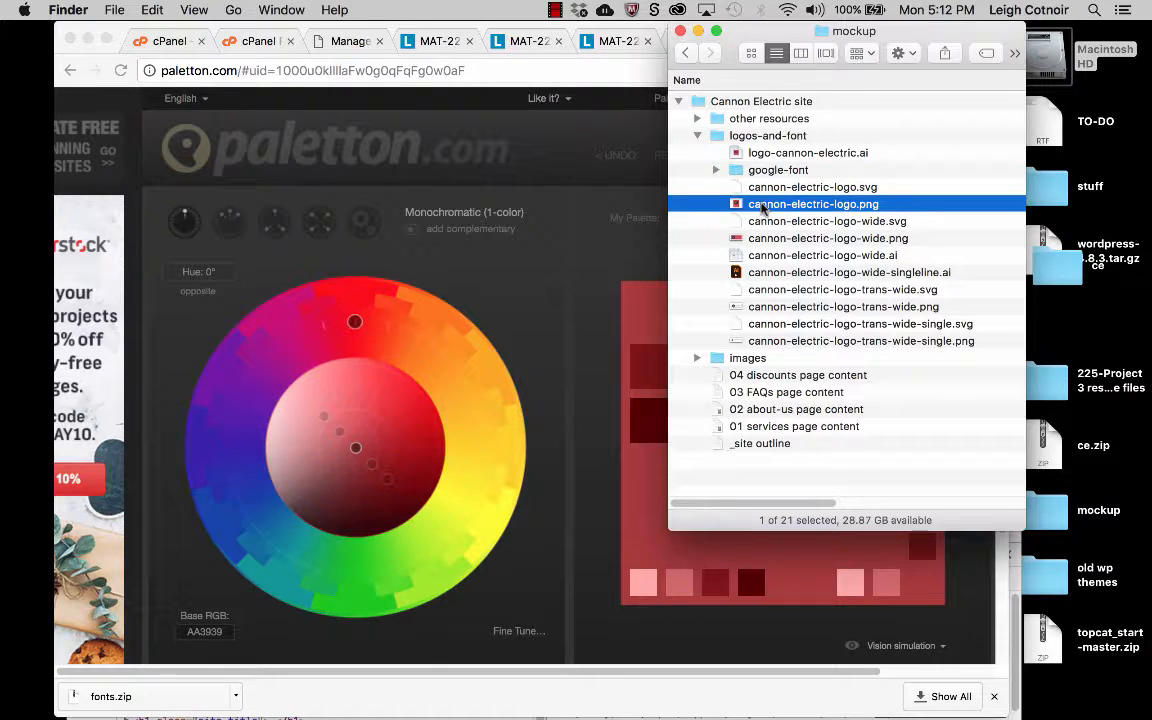
key("space")
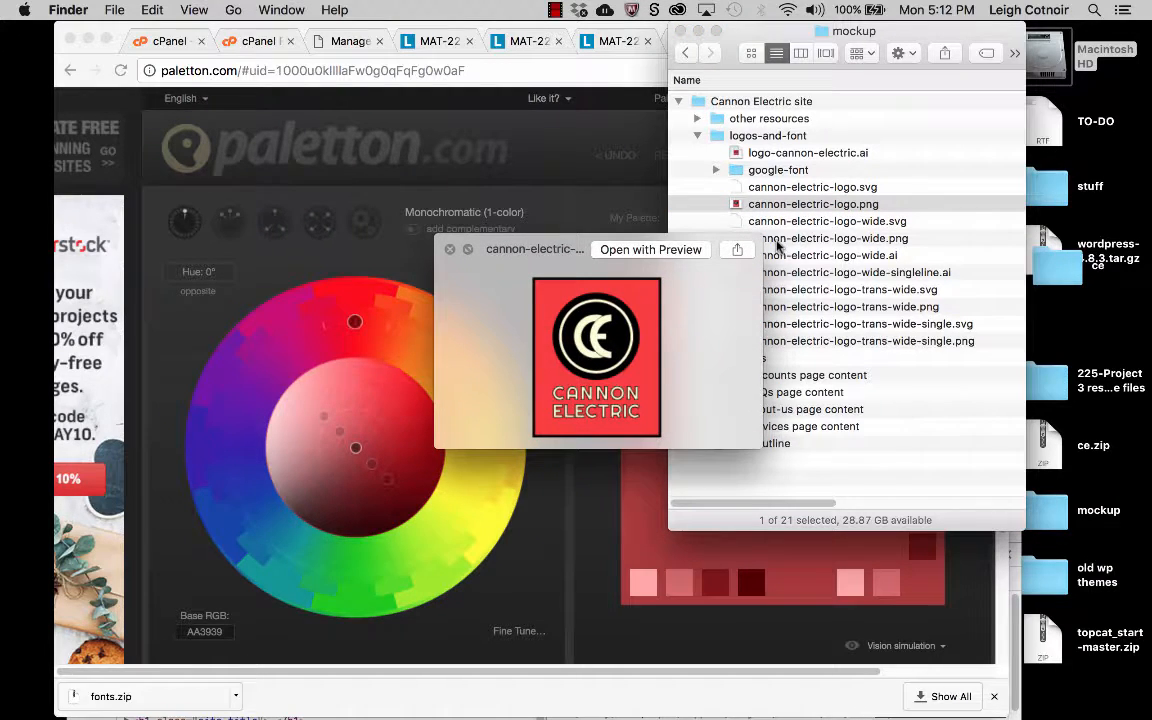
left_click(778, 240)
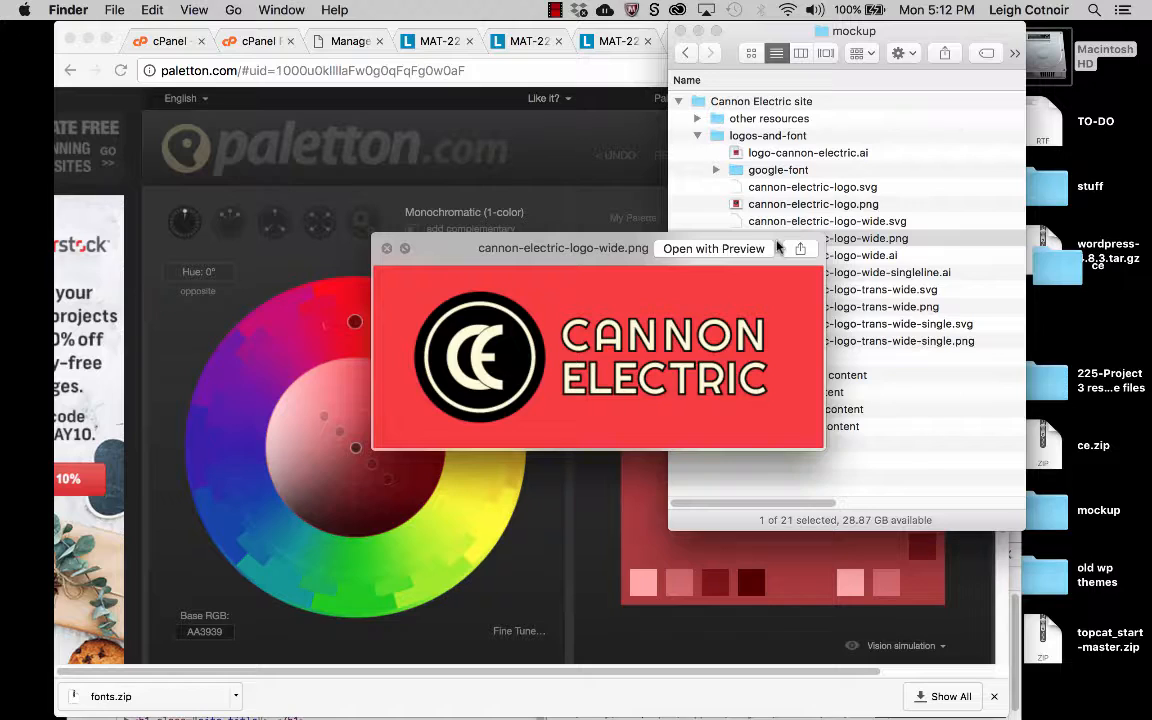
key("space")
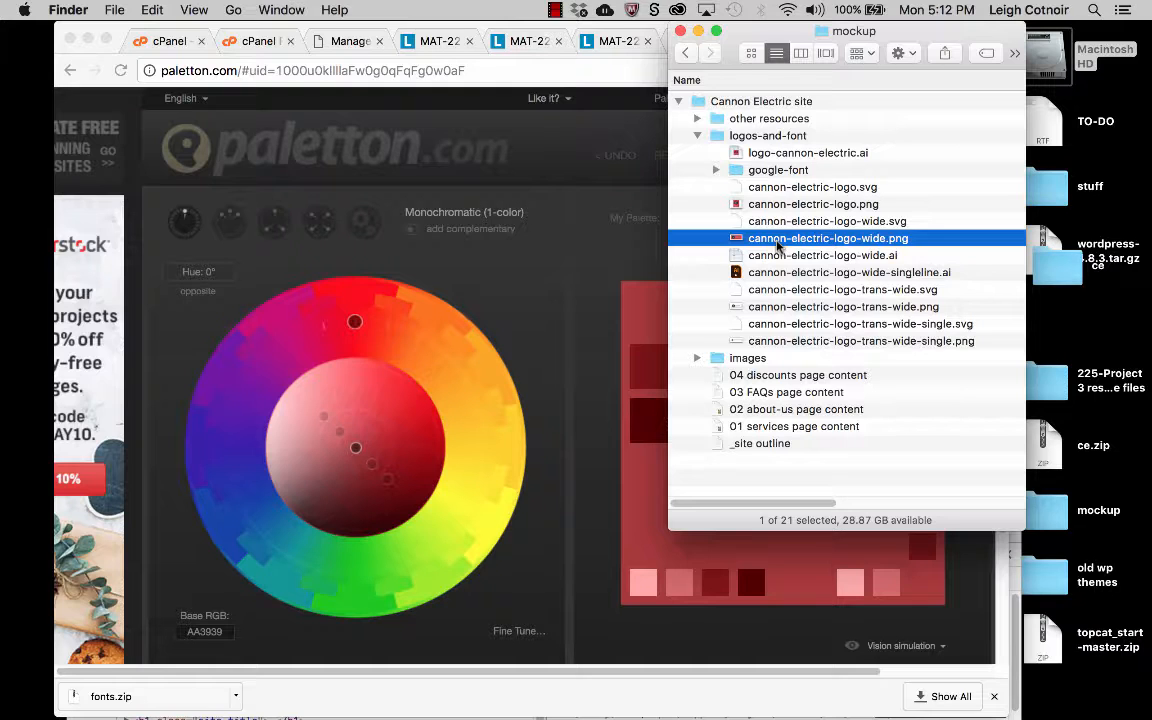
Compare the transparent wide and single-line Cannon Electric logos in Quick Look, ending with cannon-electric-logo-trans-wide.png previewed.
left_click(768, 309)
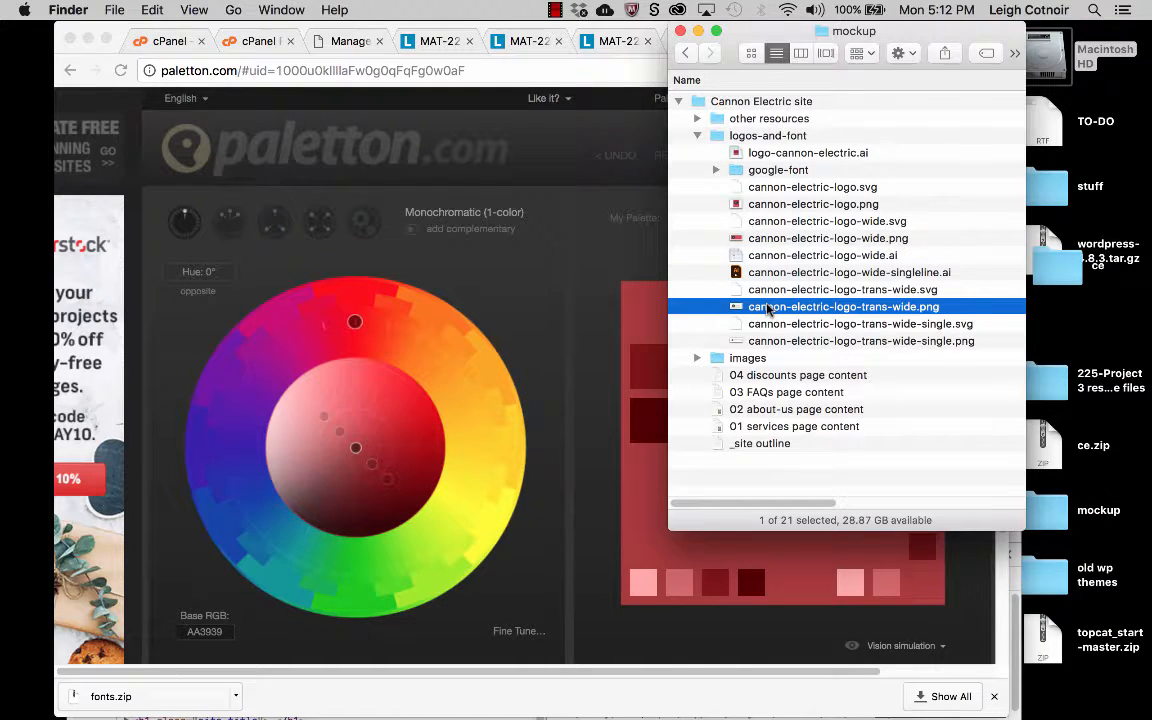
key("space")
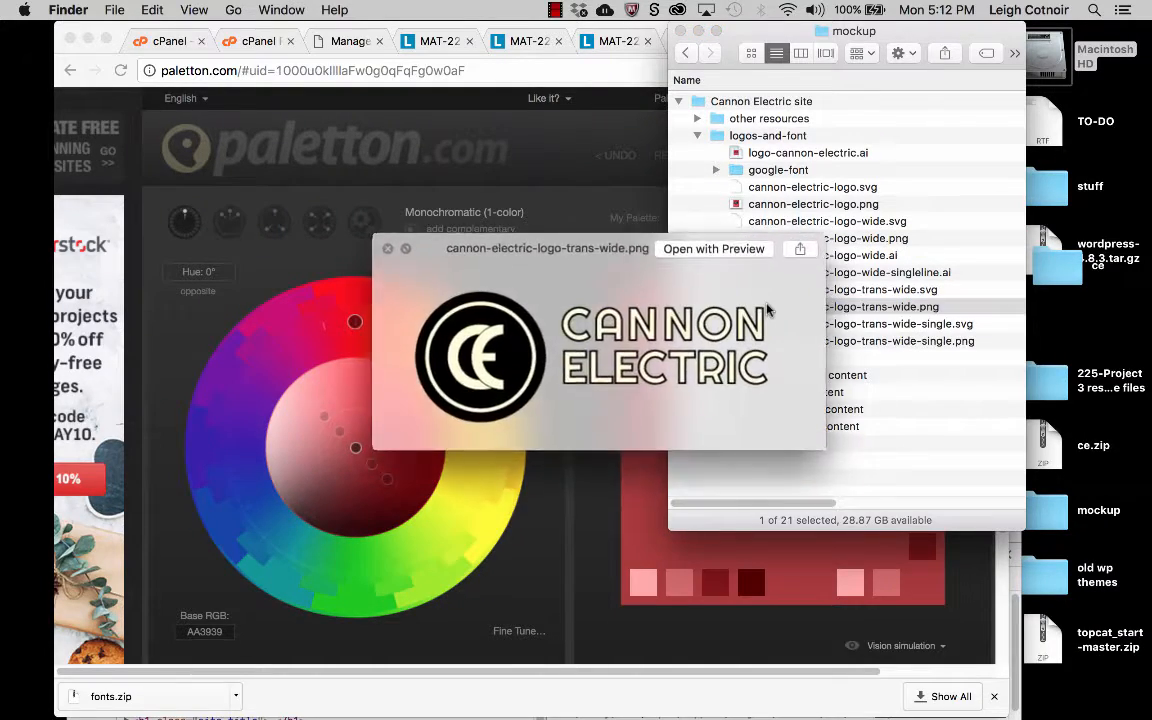
key("Down")
key("Down")
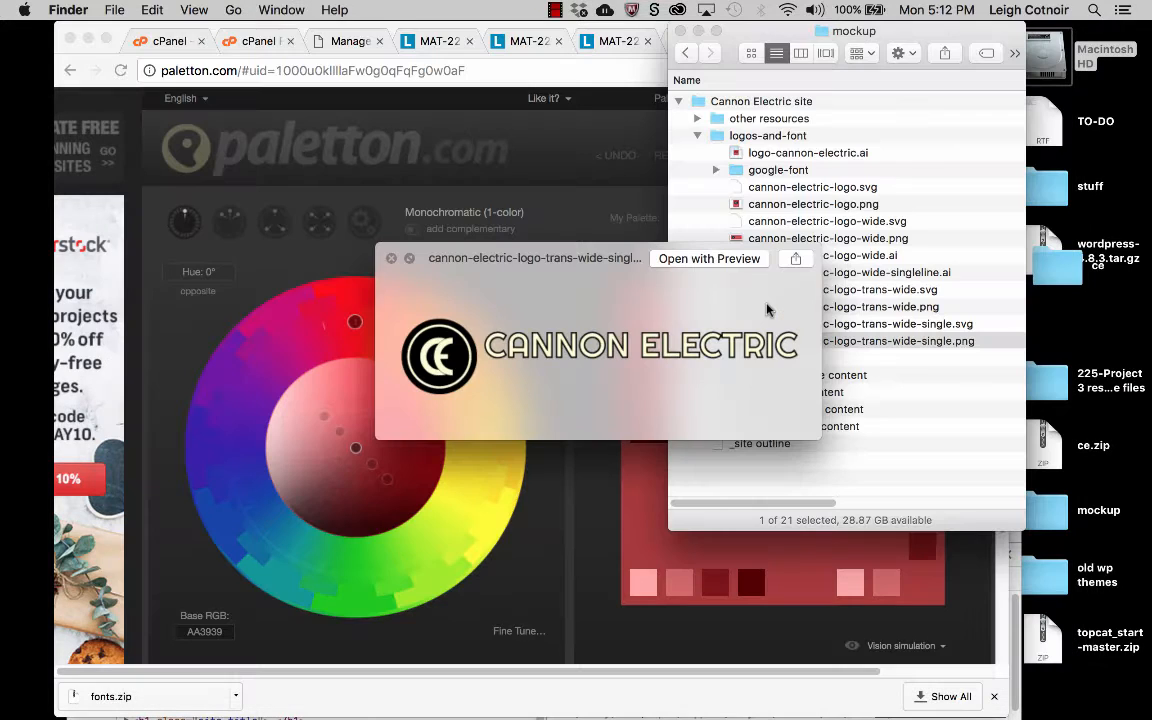
key("Up")
key("Up")
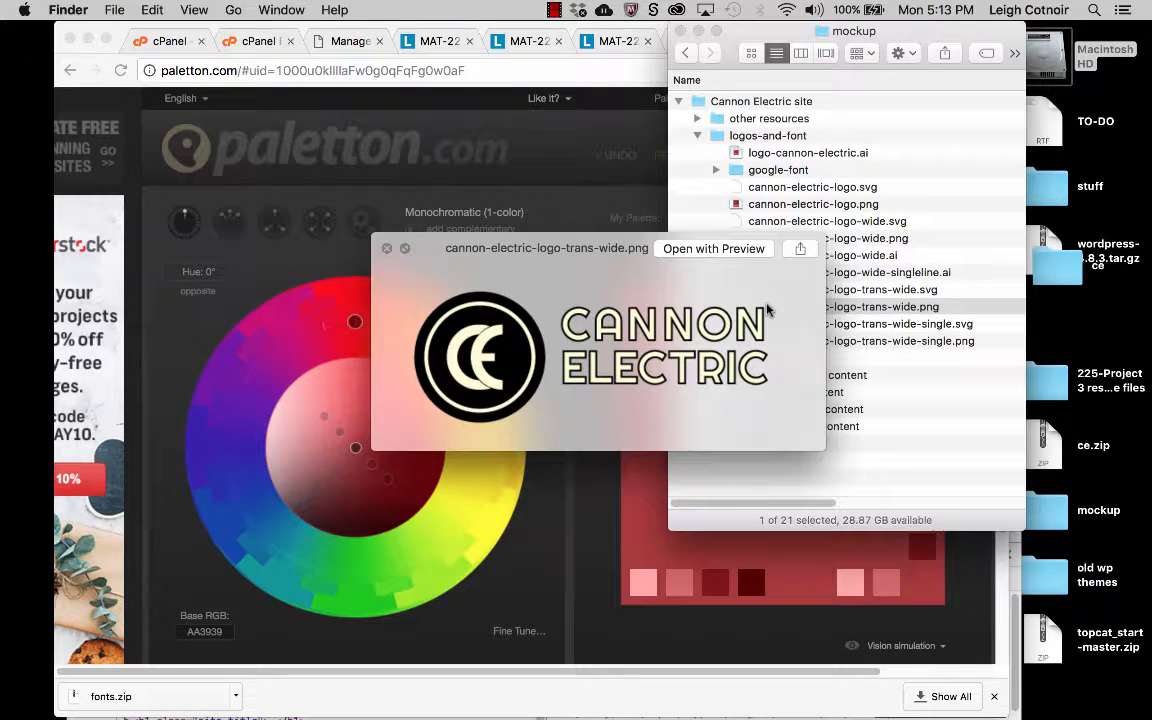
key("Up")
key("space")
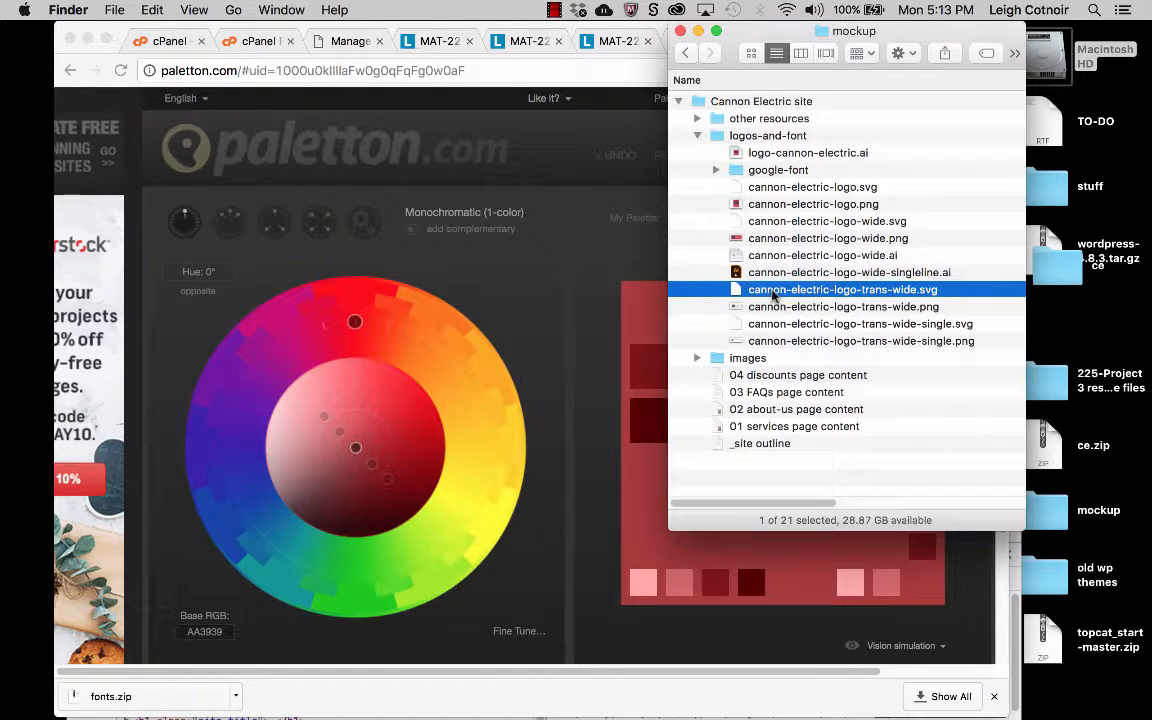
left_click(773, 307)
key("space")
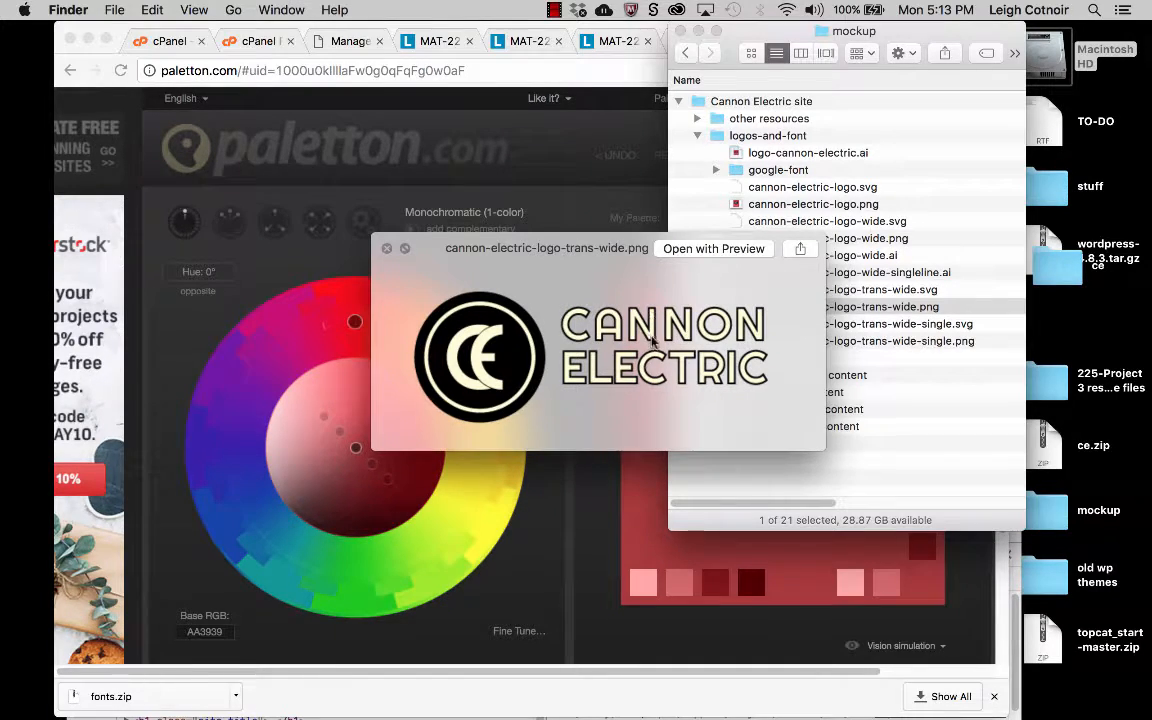
Close the logo preview, switch to Paletton in Chrome and set the palette's base color to FEFFD6.
key("space")
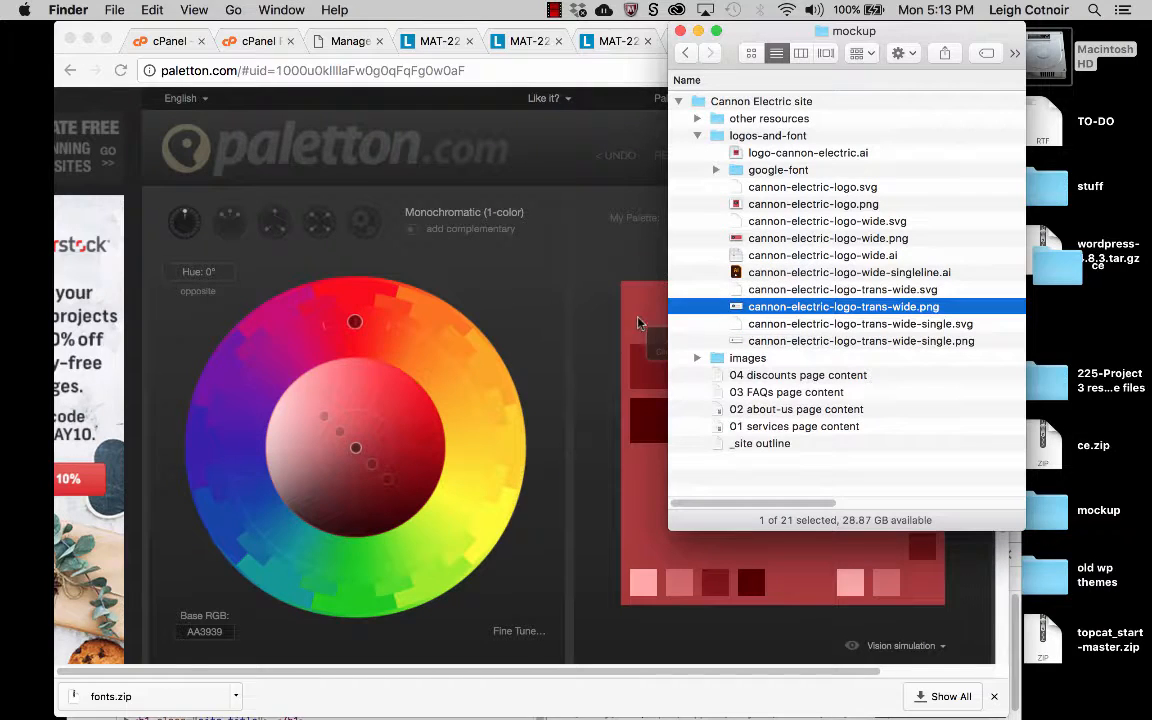
left_click(515, 345)
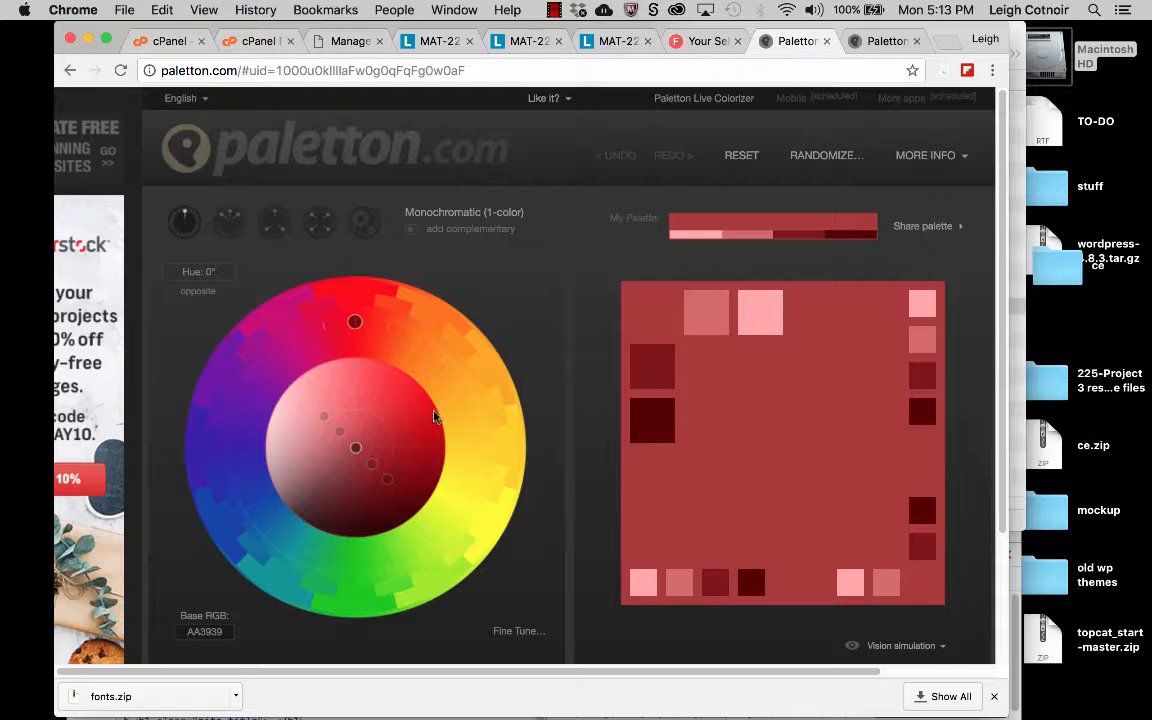
left_click(208, 629)
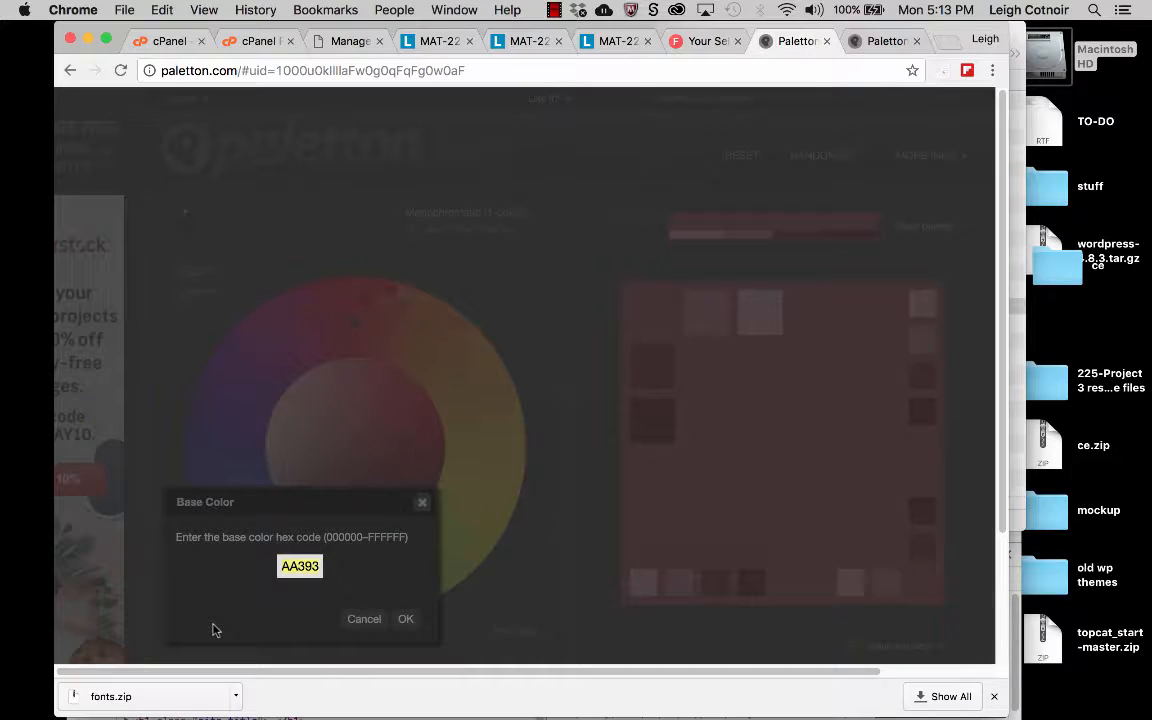
left_click(423, 505)
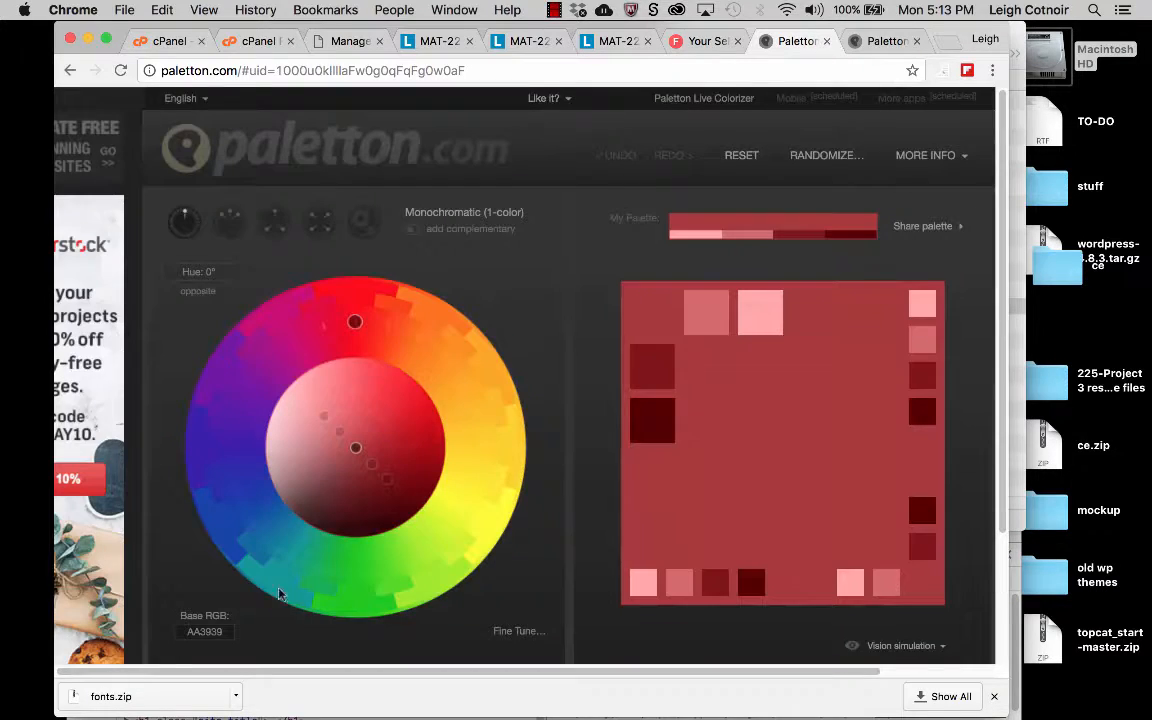
left_click(211, 634)
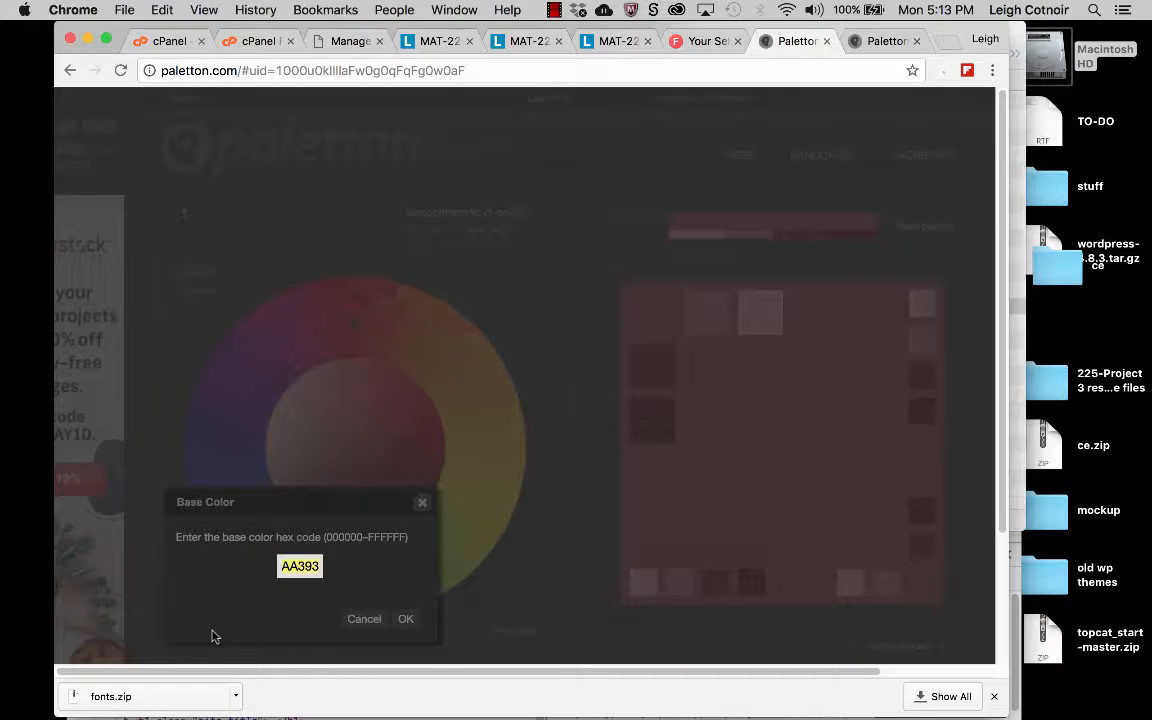
type("FEFFD6")
left_click(404, 620)
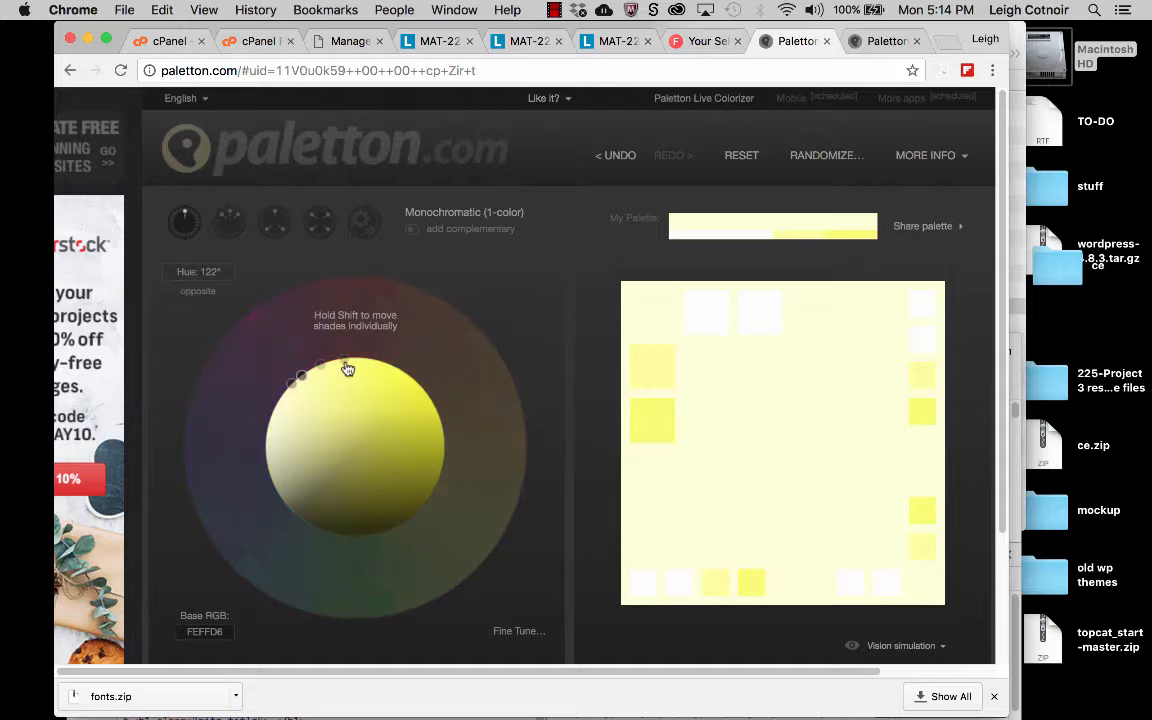
Spread the darker yellow shades along the shade circle and move the base shade to its center, giving base color B0B33C.
left_click_drag(346, 367, 380, 374)
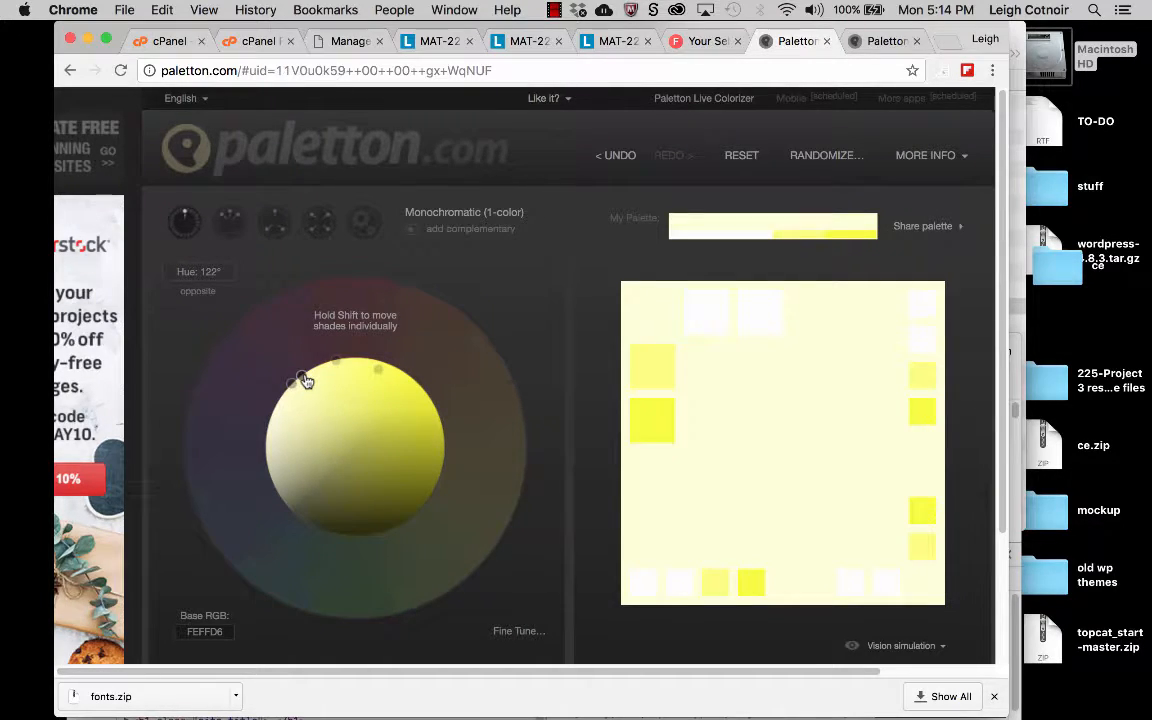
left_click_drag(305, 382, 356, 446)
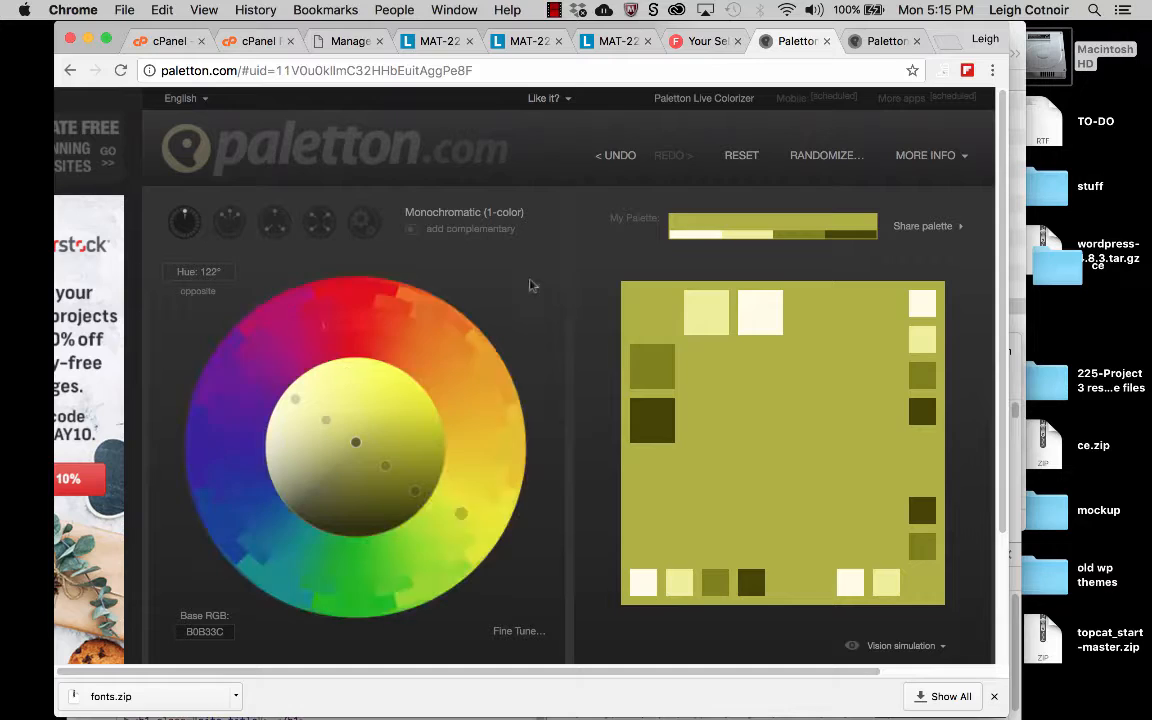
Duplicate the palette's tab, reload the copy from bare paletton.com and examine the default red palette's shade spacing.
right_click(800, 45)
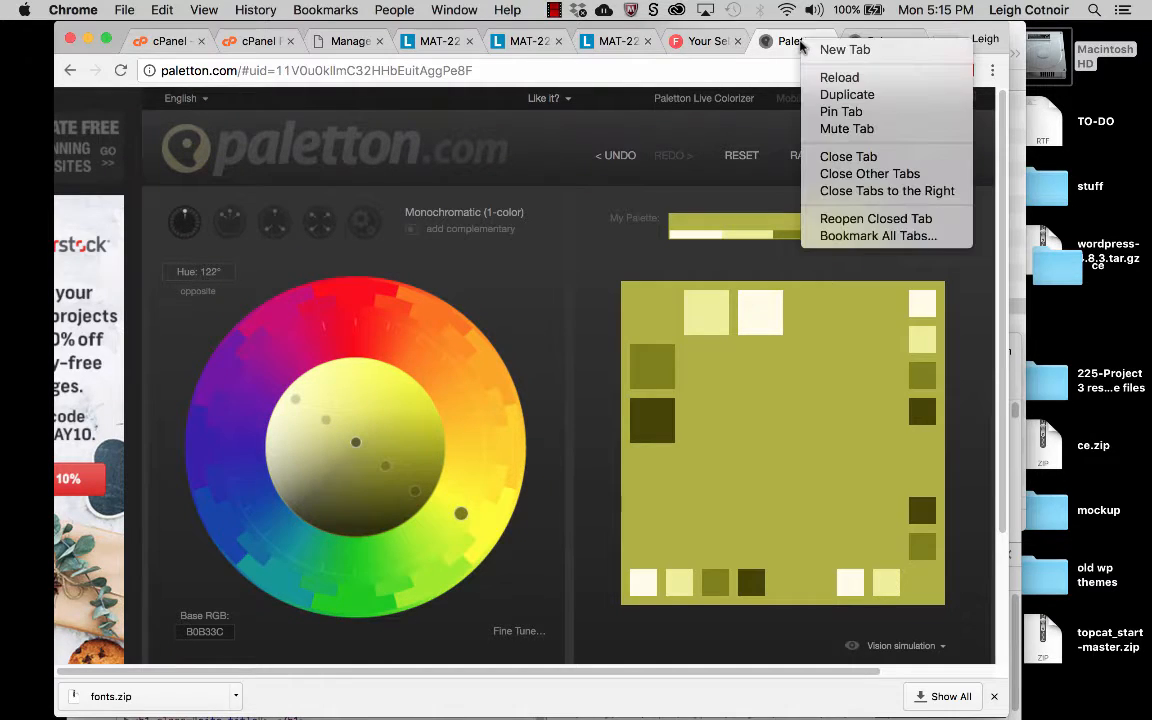
left_click(845, 95)
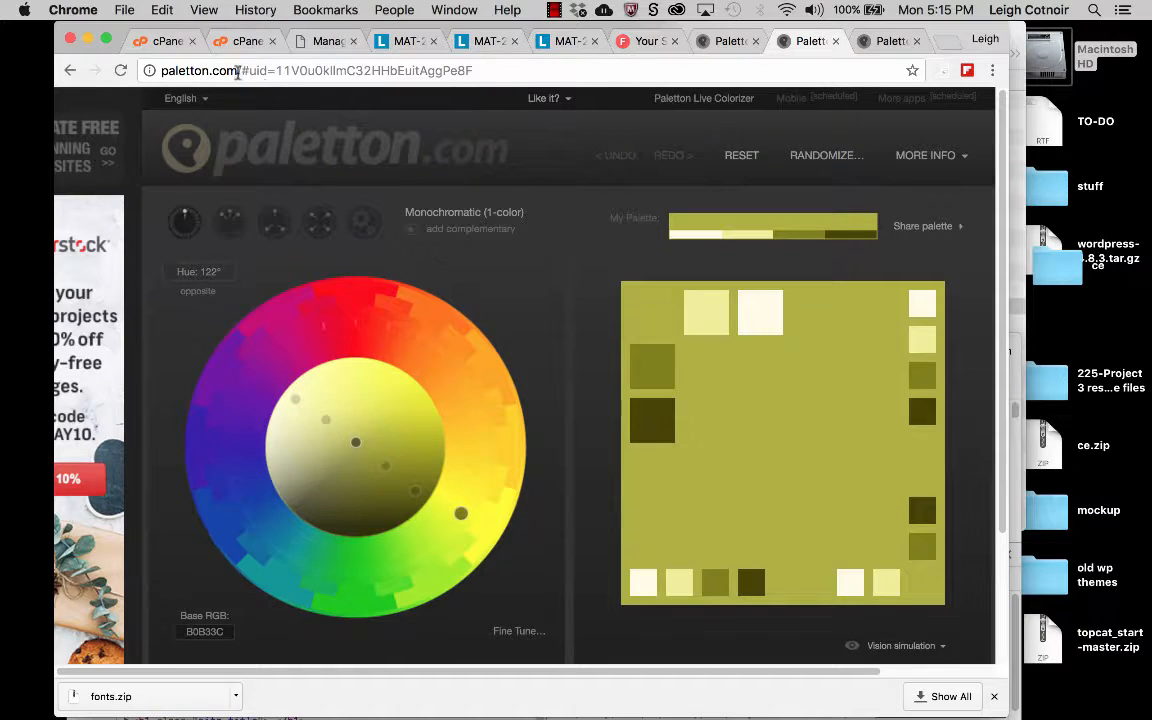
left_click_drag(238, 71, 244, 95)
key("BackSpace")
key("Return")
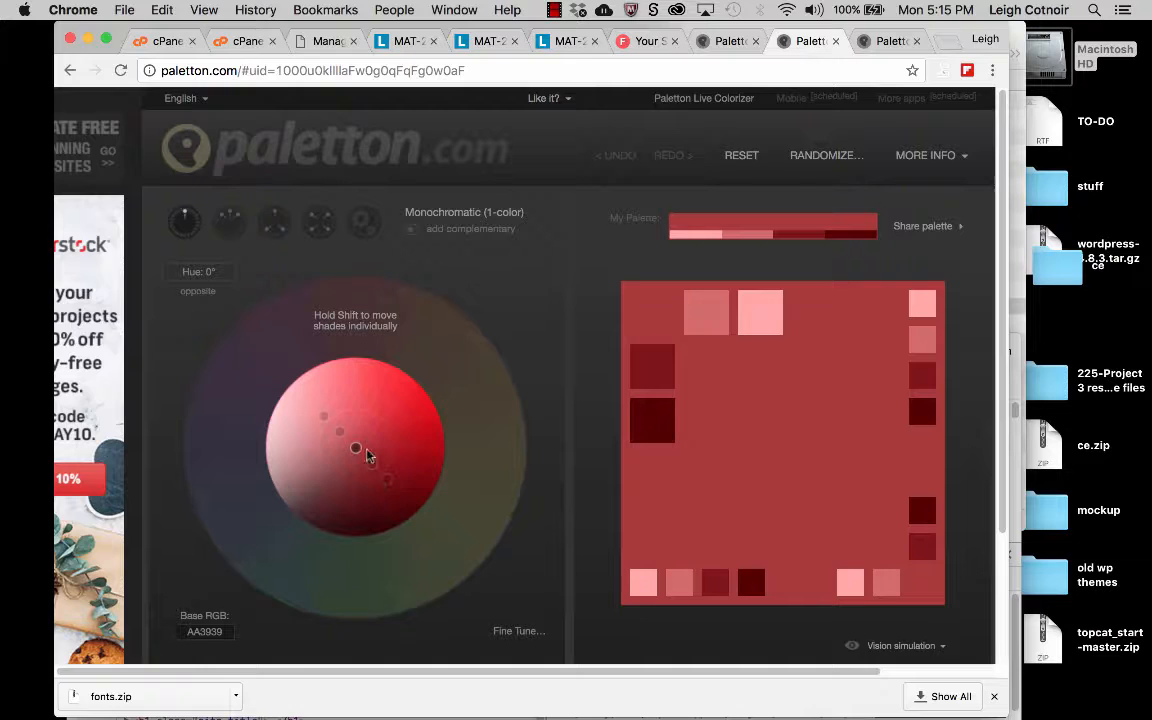
scroll(367, 455, "up", 5)
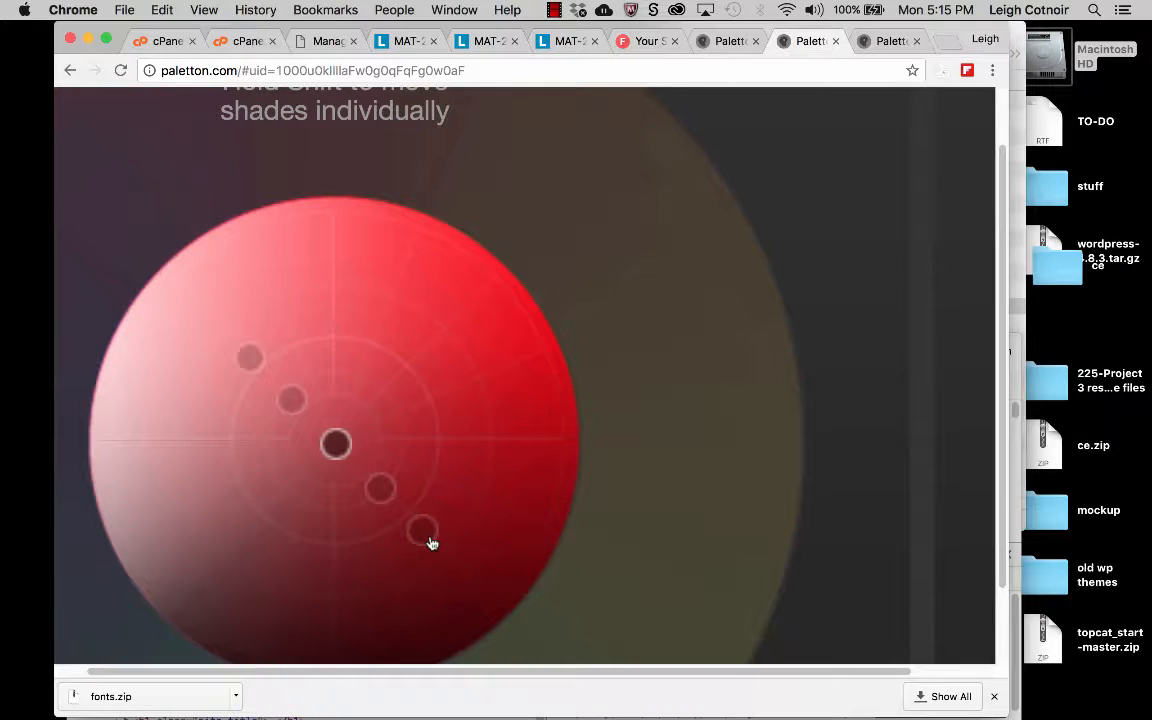
scroll(432, 543, "down", 5)
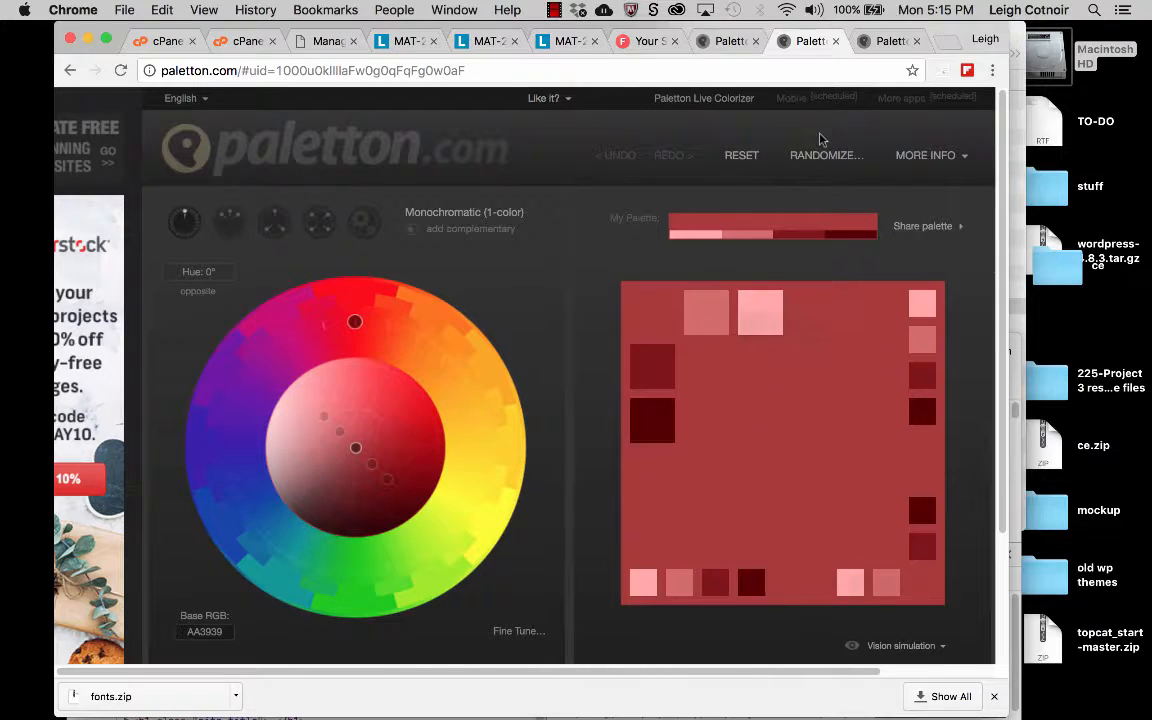
Return to the yellow palette and pull its lighter and darker shades closer to the base shade.
left_click(724, 44)
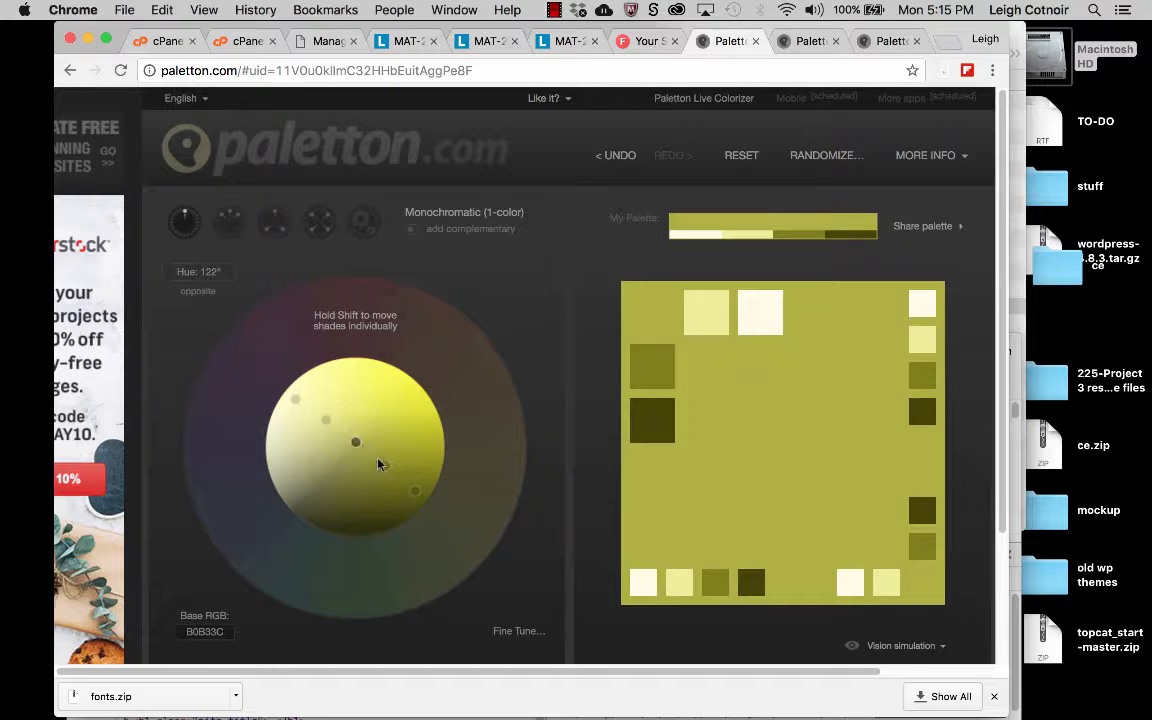
scroll(356, 460, "up", 5)
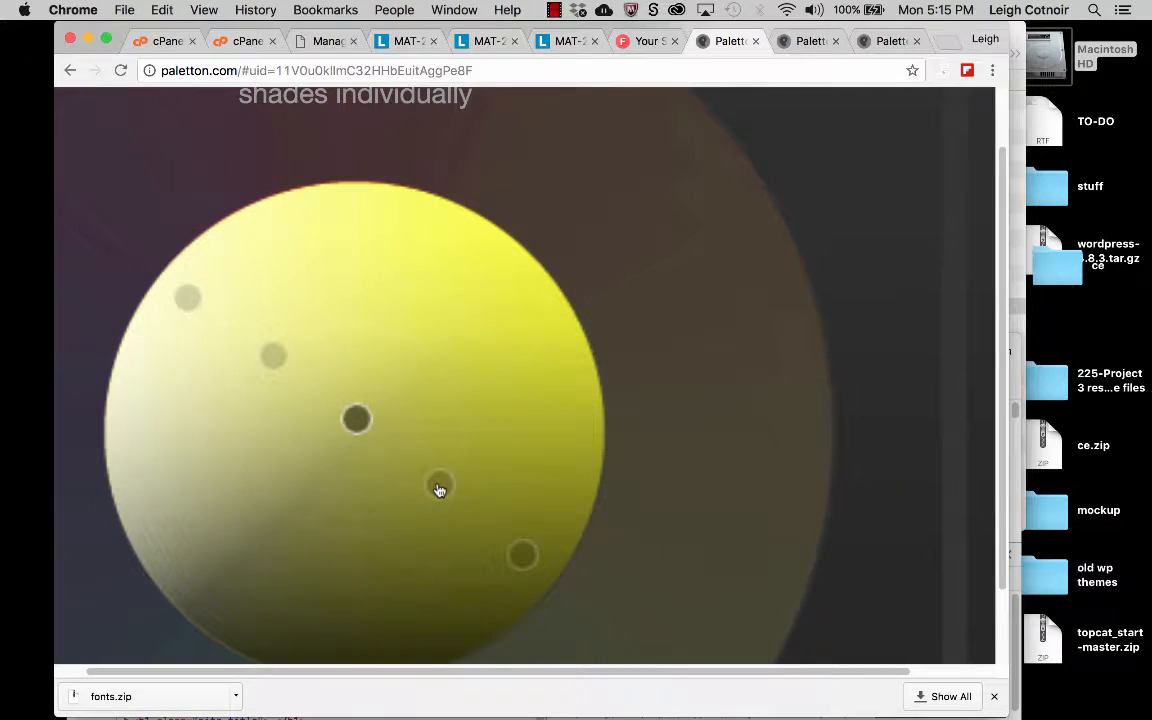
left_click_drag(439, 482, 415, 485)
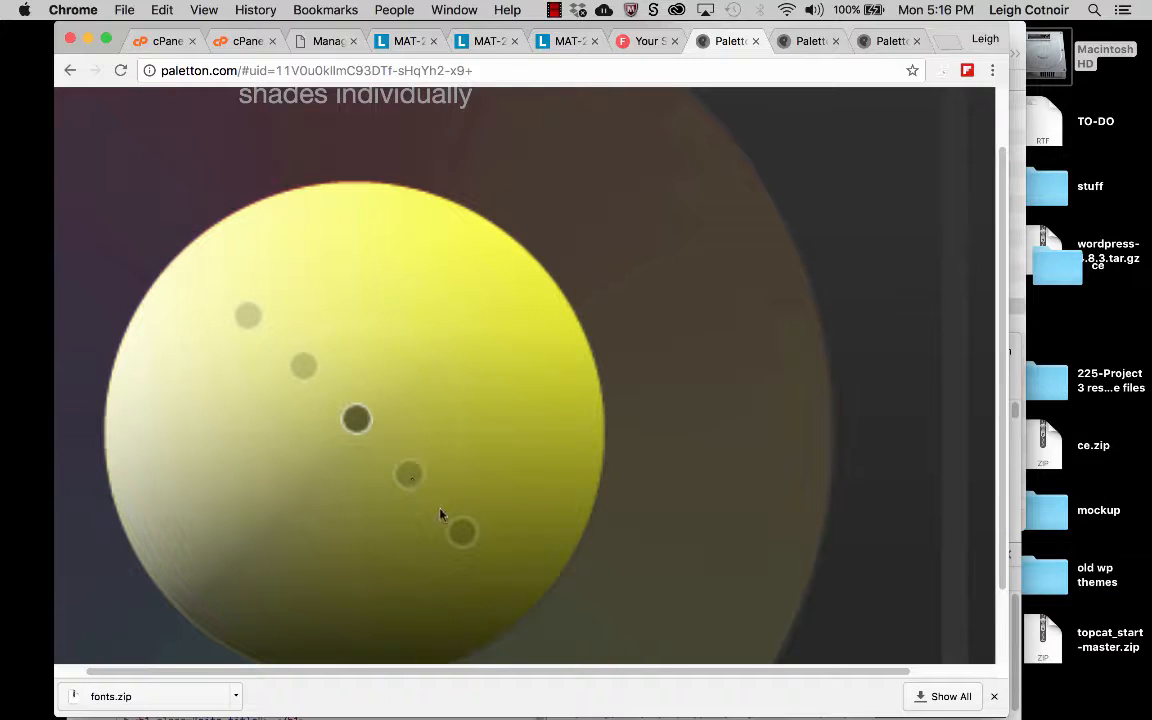
left_click_drag(460, 531, 454, 521)
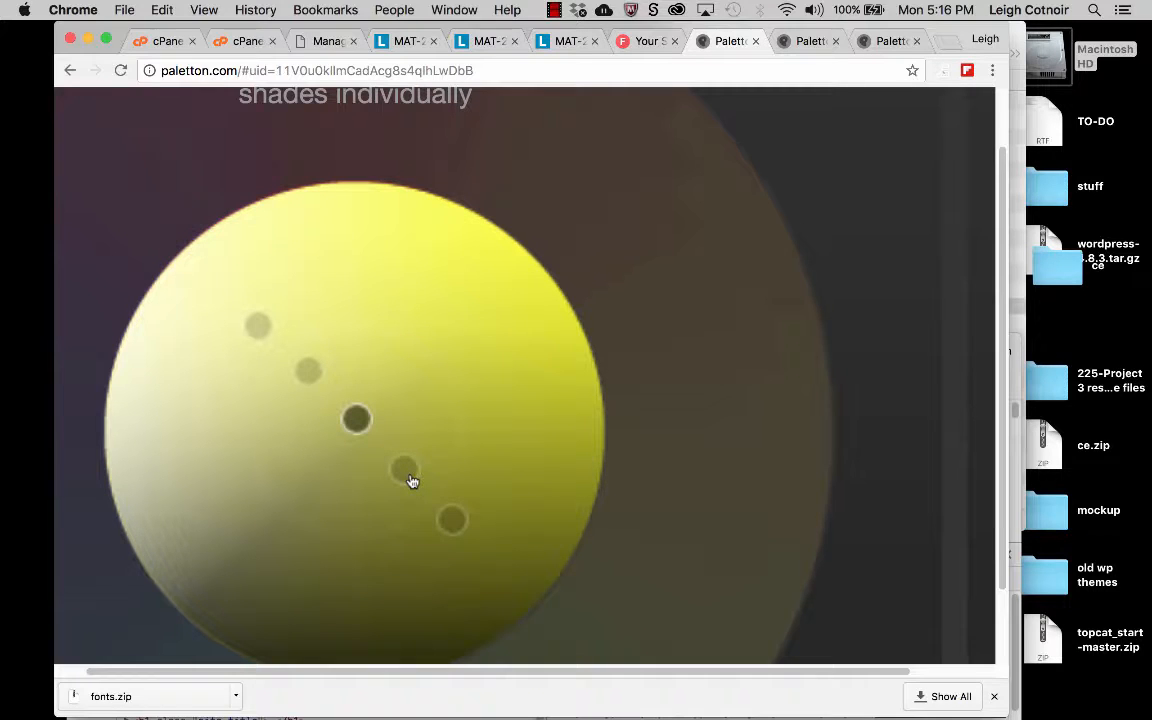
scroll(394, 393, "down", 5)
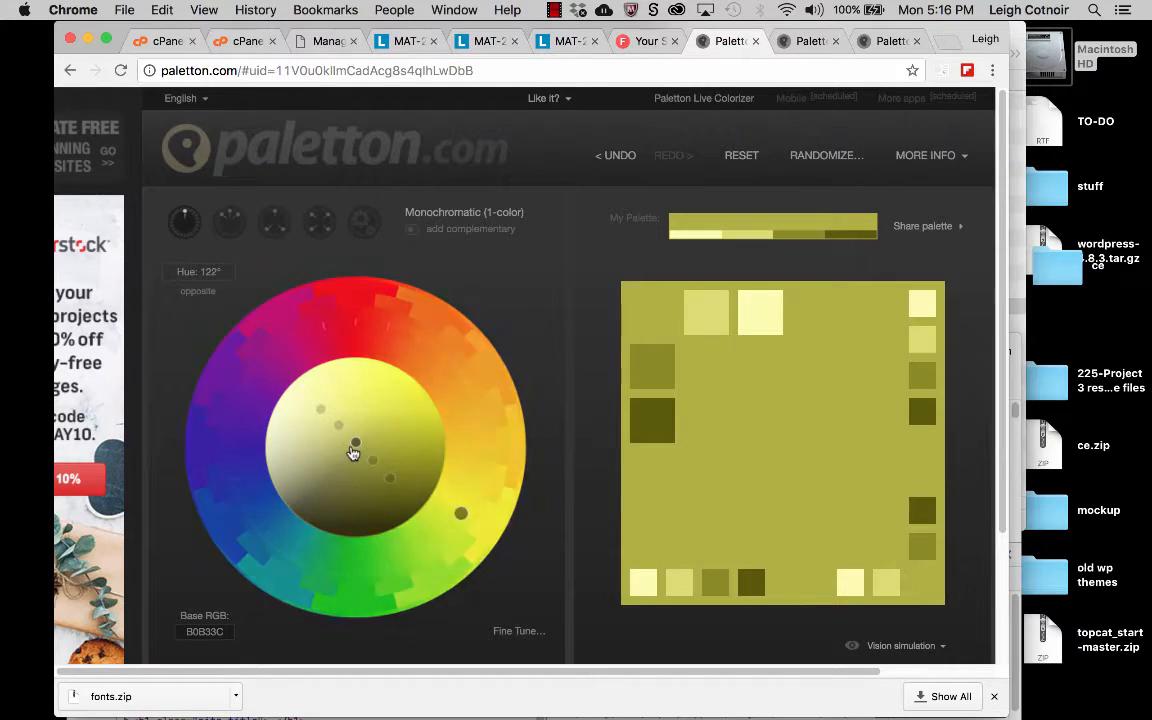
Brighten the base shade to EAF014 and spread the lighter and darker shades farther apart around it.
scroll(352, 450, "down", 1)
scroll(355, 452, "up", 1)
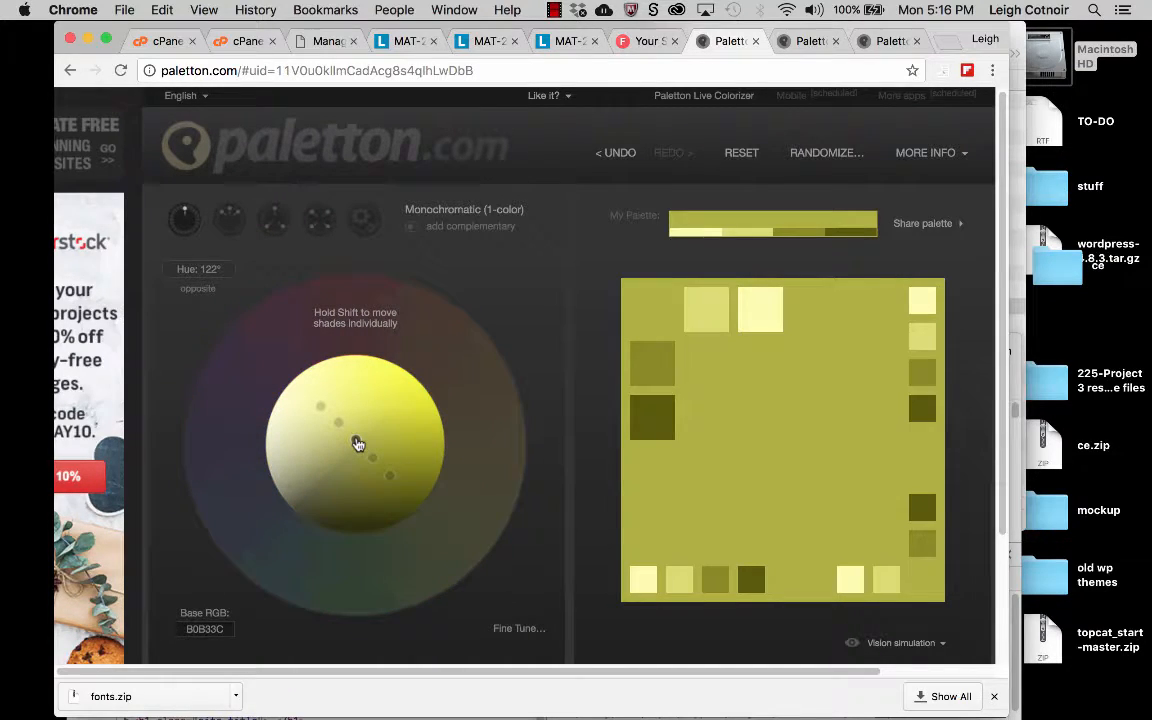
left_click_drag(358, 444, 380, 417)
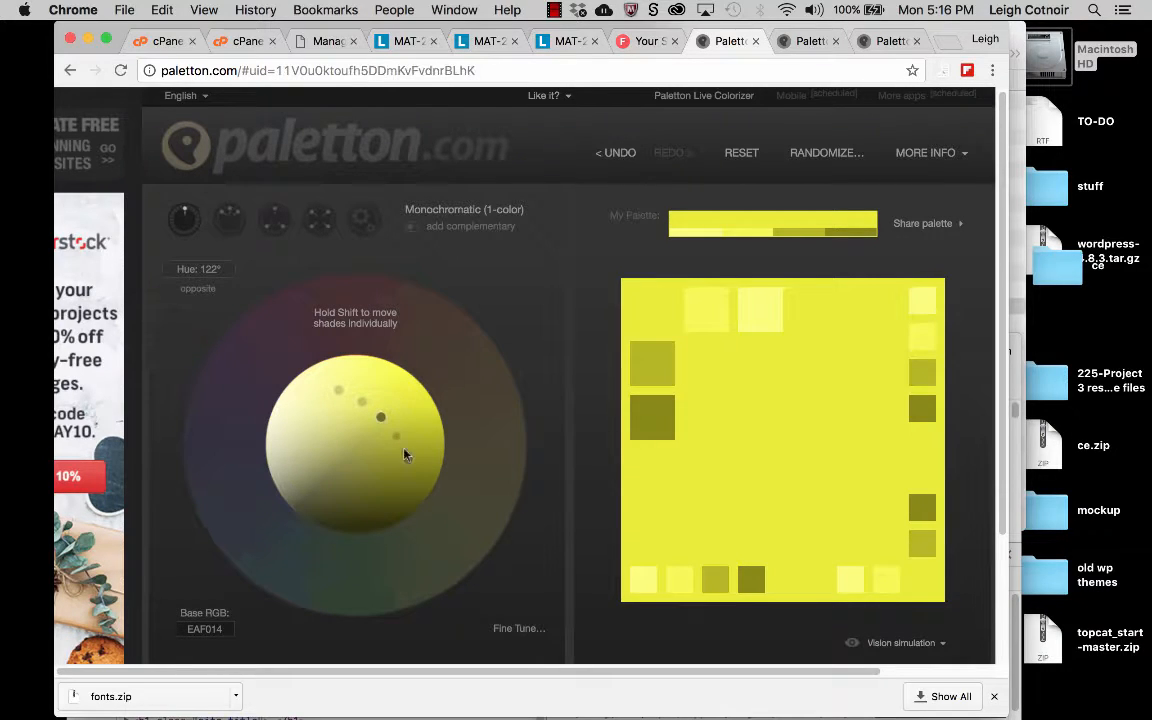
mouse_move(410, 465)
left_mouse_down()
mouse_move(393, 486)
mouse_move(405, 470)
left_mouse_up()
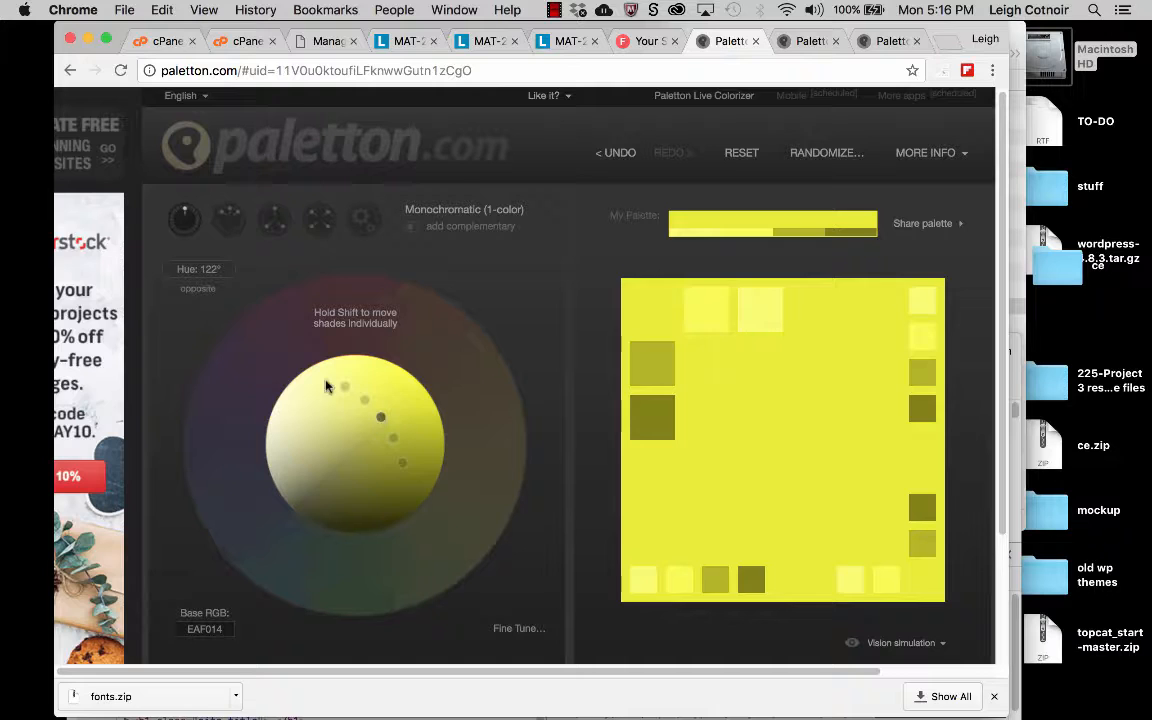
mouse_move(350, 394)
left_mouse_down()
mouse_move(314, 390)
mouse_move(331, 387)
left_mouse_up()
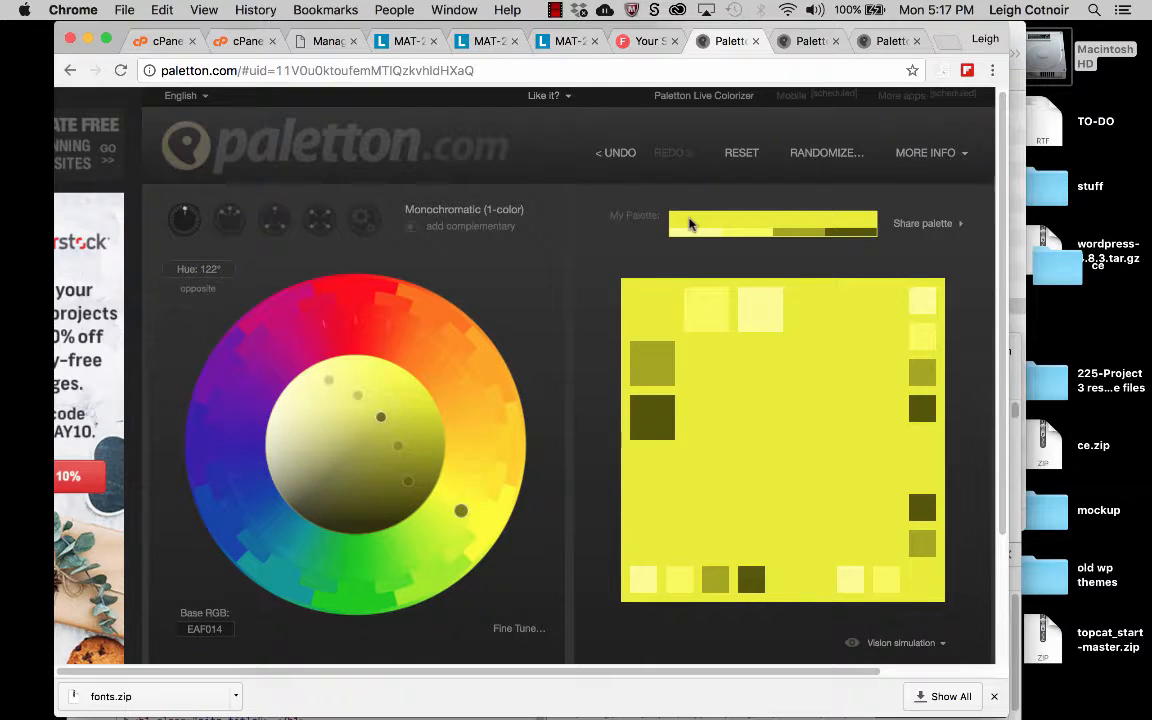
Share the yellow palette, open its shared copy in the editor and export its color list as HTML.
left_click(925, 224)
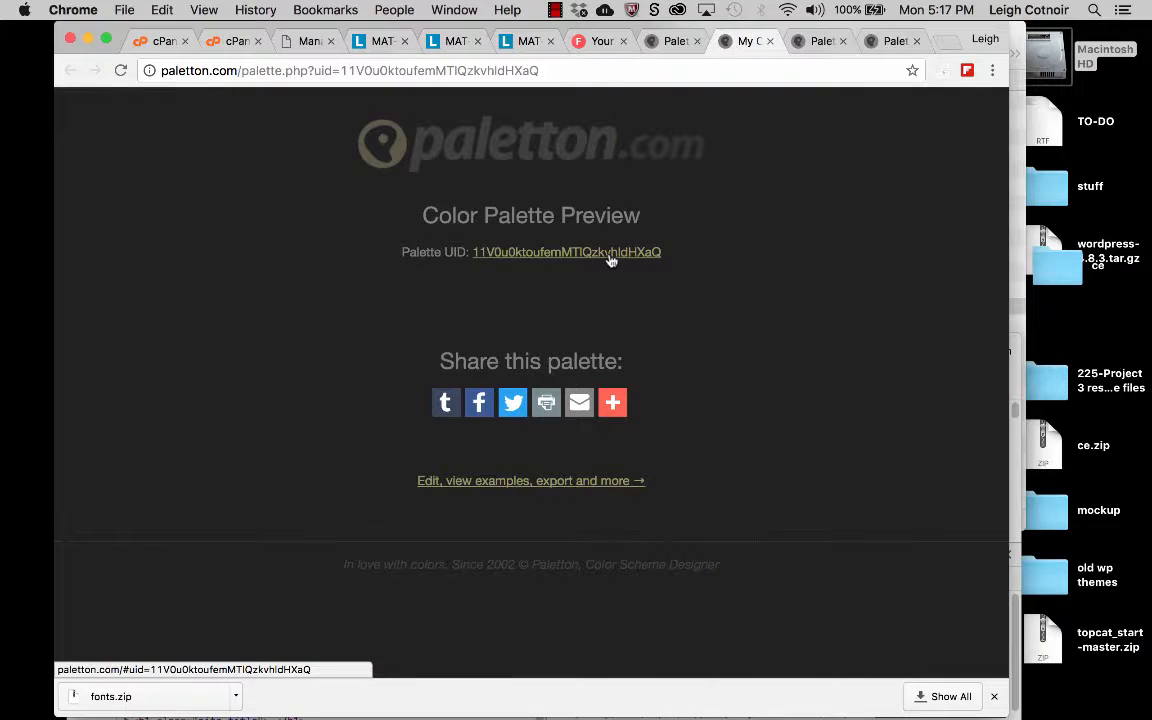
left_click(575, 482)
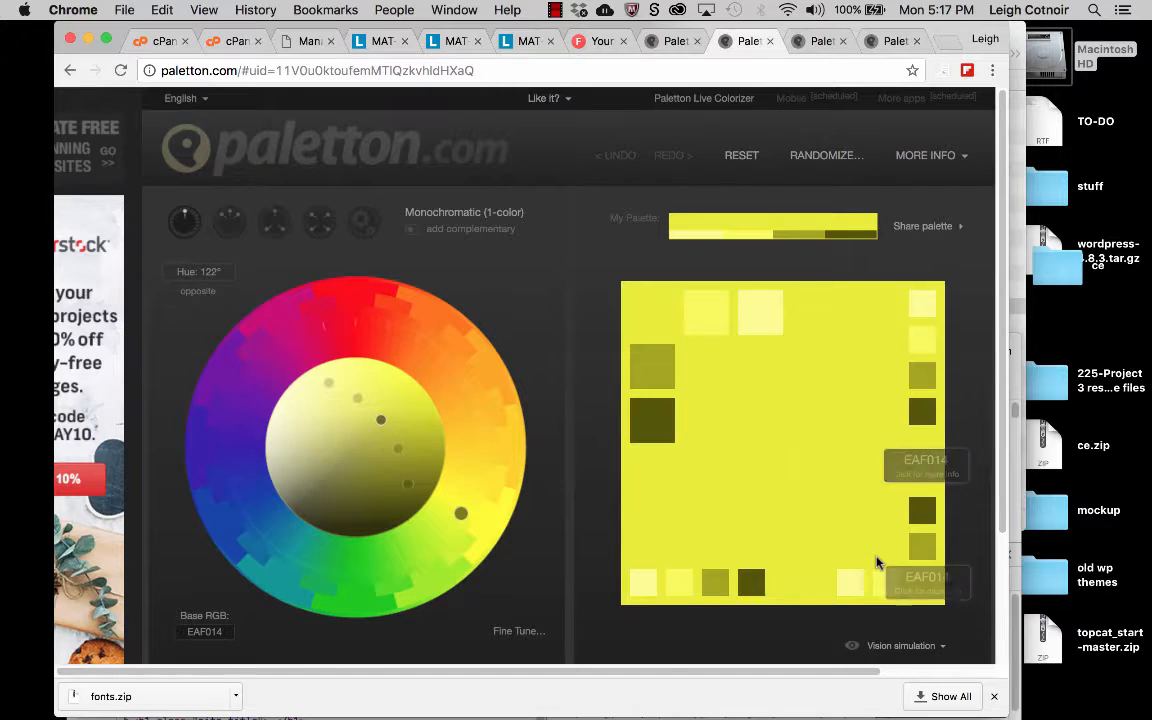
scroll(880, 558, "down", 3)
left_click(912, 520)
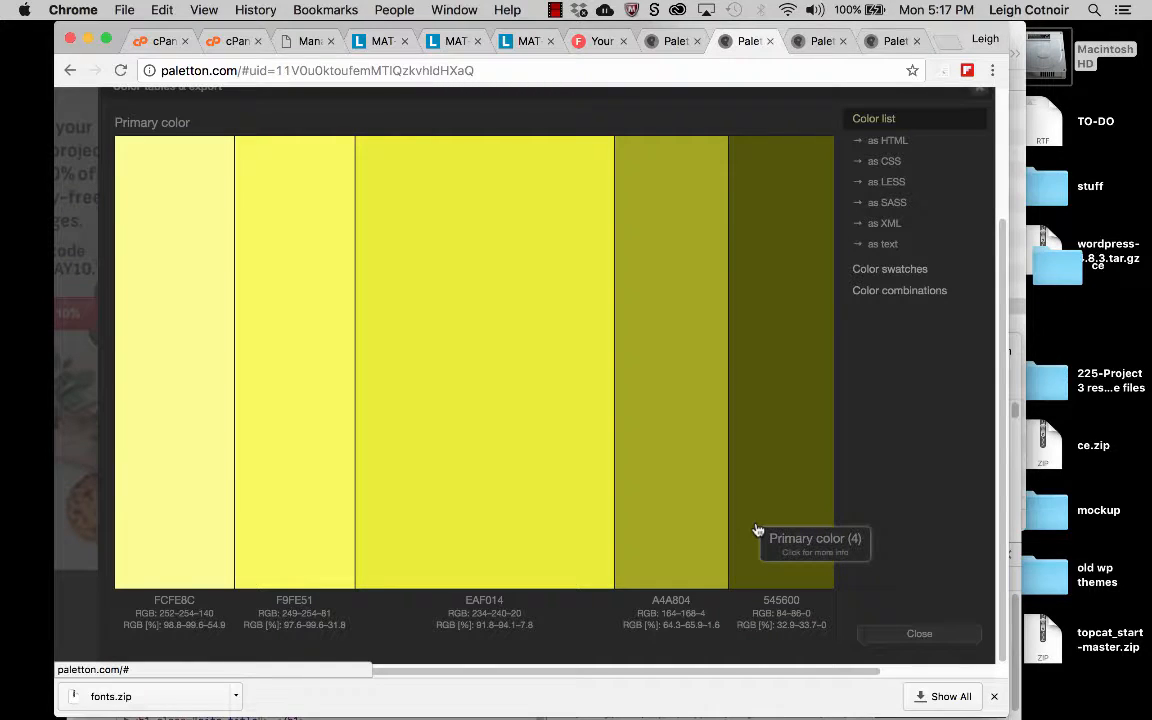
left_click(888, 142)
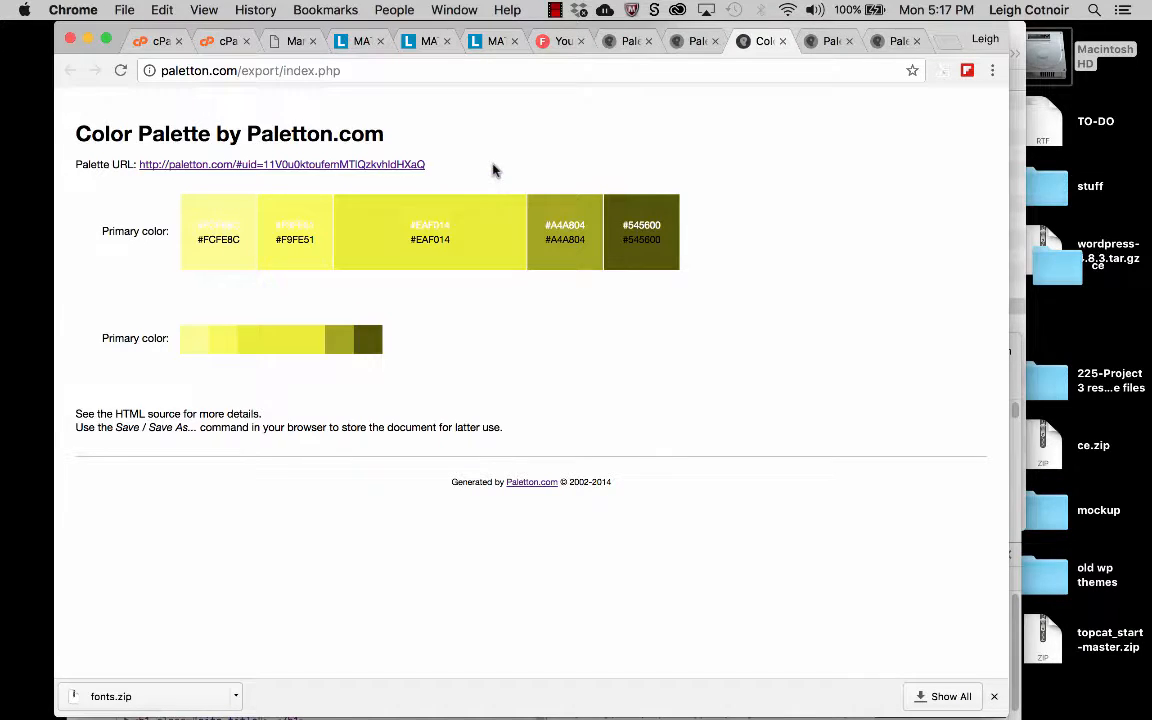
Return to the shared palette's editor and close the color tables and export view.
left_click(690, 45)
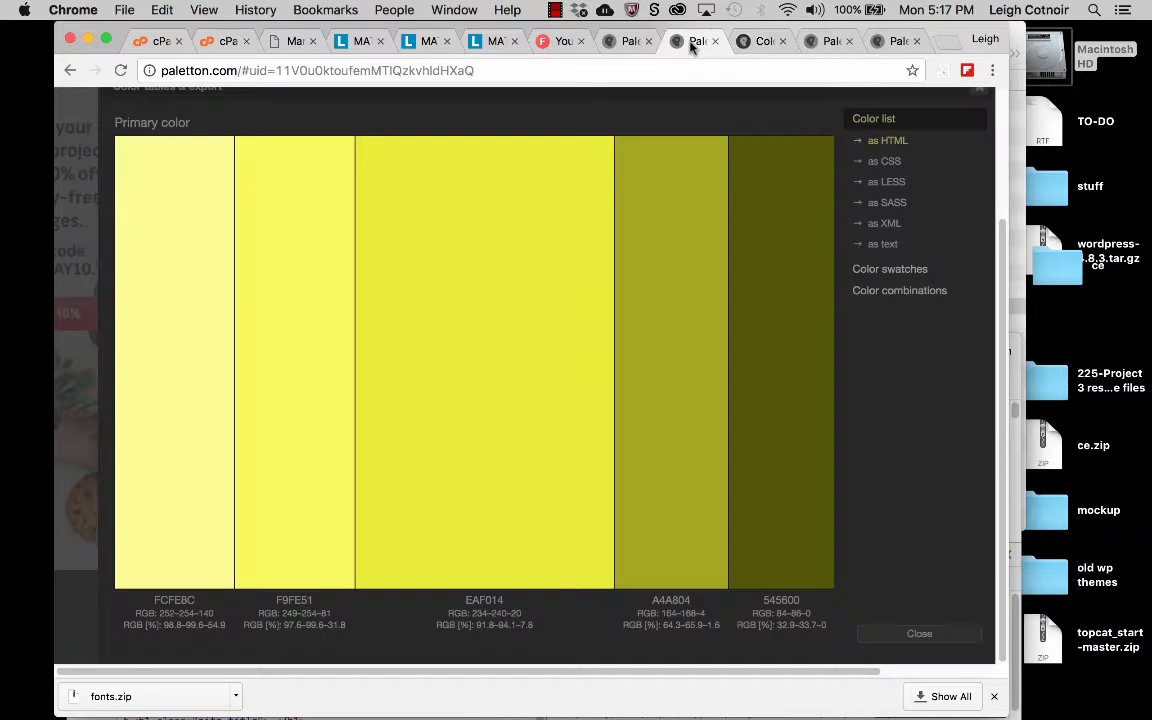
left_click(940, 635)
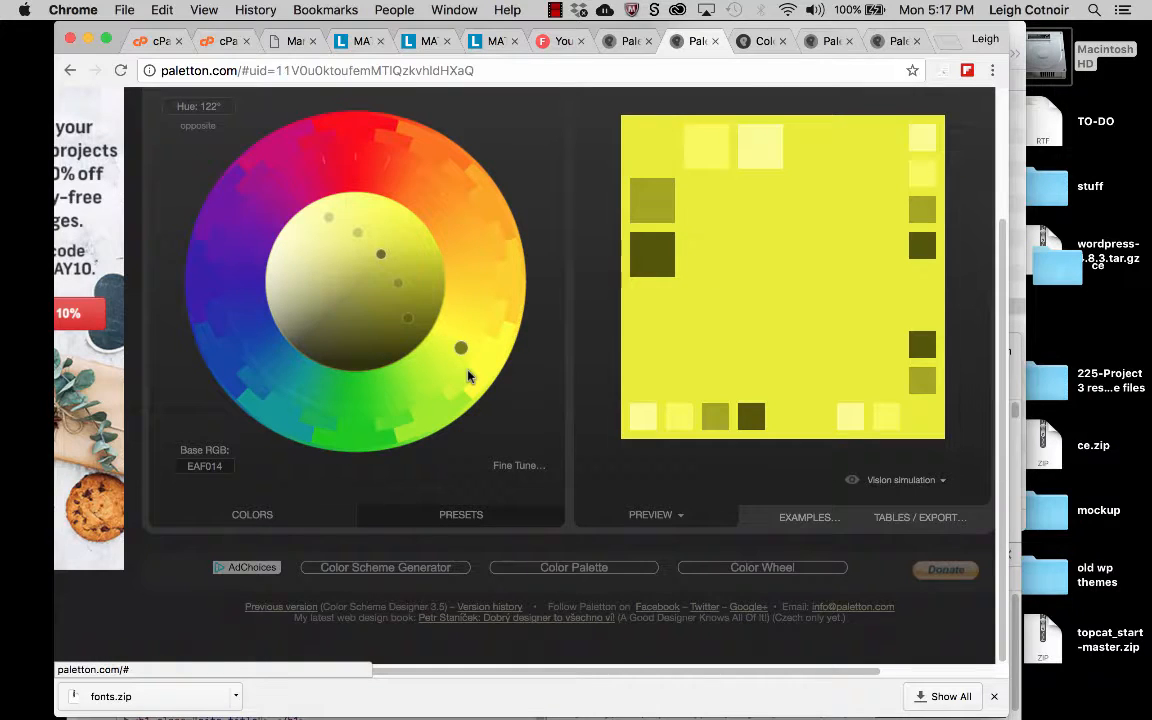
scroll(527, 406, "up", 3)
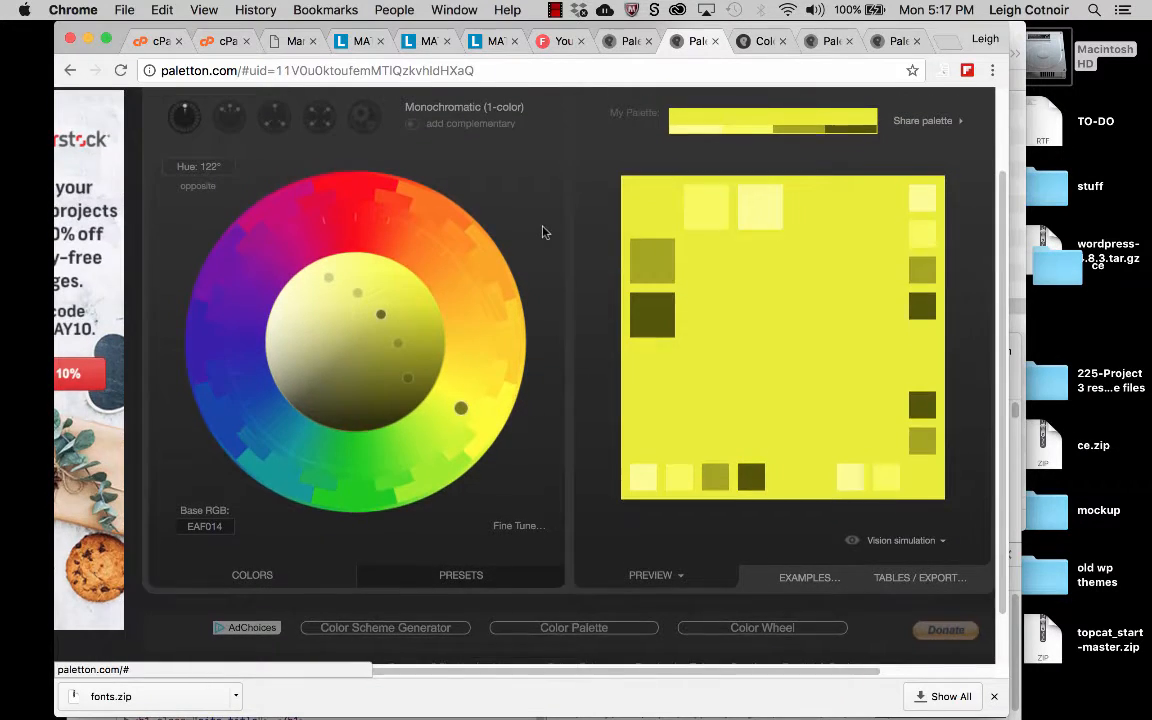
scroll(543, 232, "down", 1)
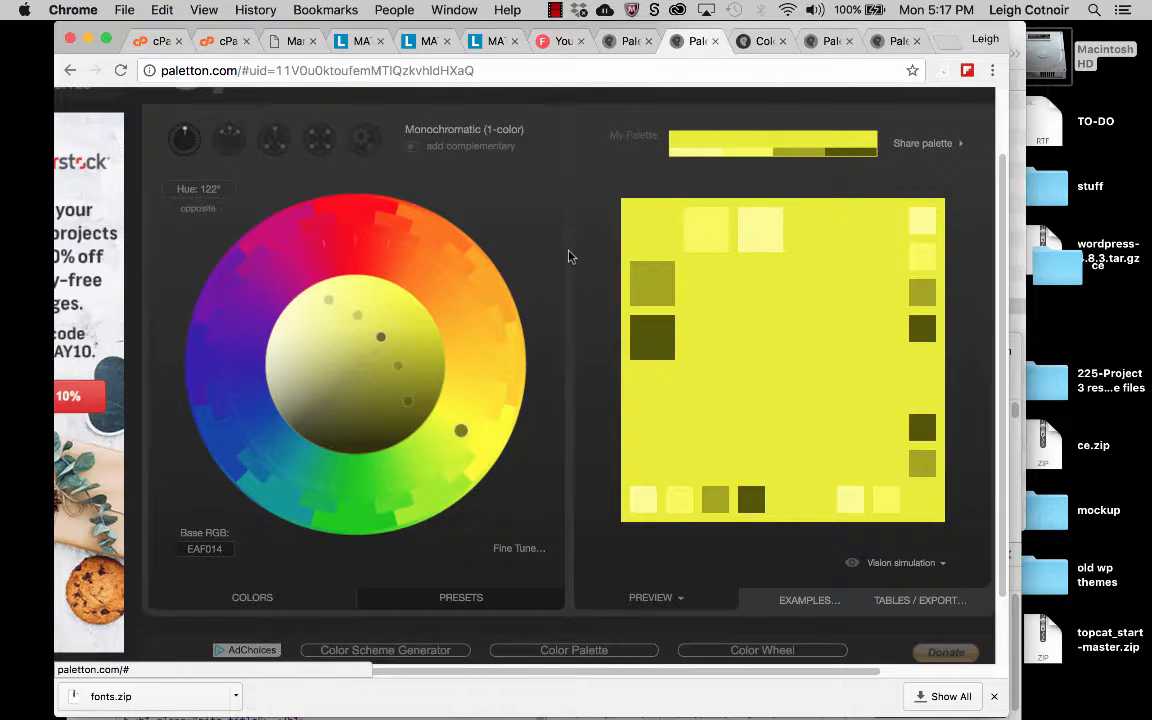
scroll(568, 257, "up", 2)
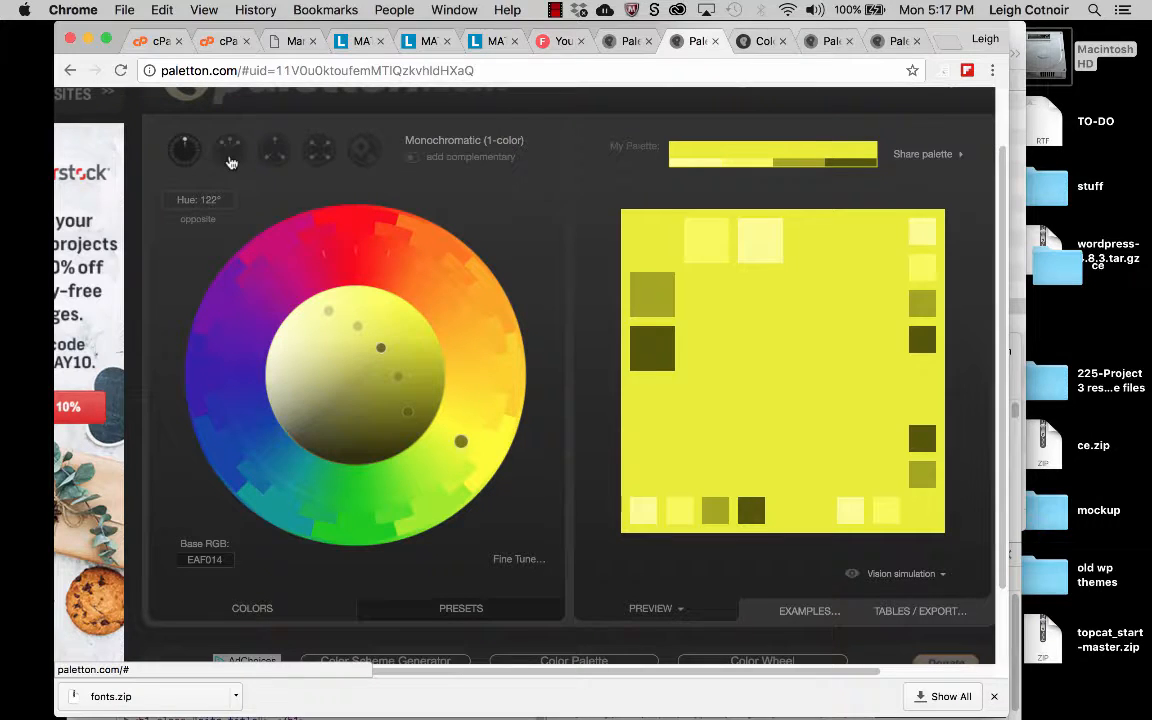
Compare the Adjacent and Triad color schemes, and convert the adjacent version to a free style scheme with 3 colors.
left_click(229, 152)
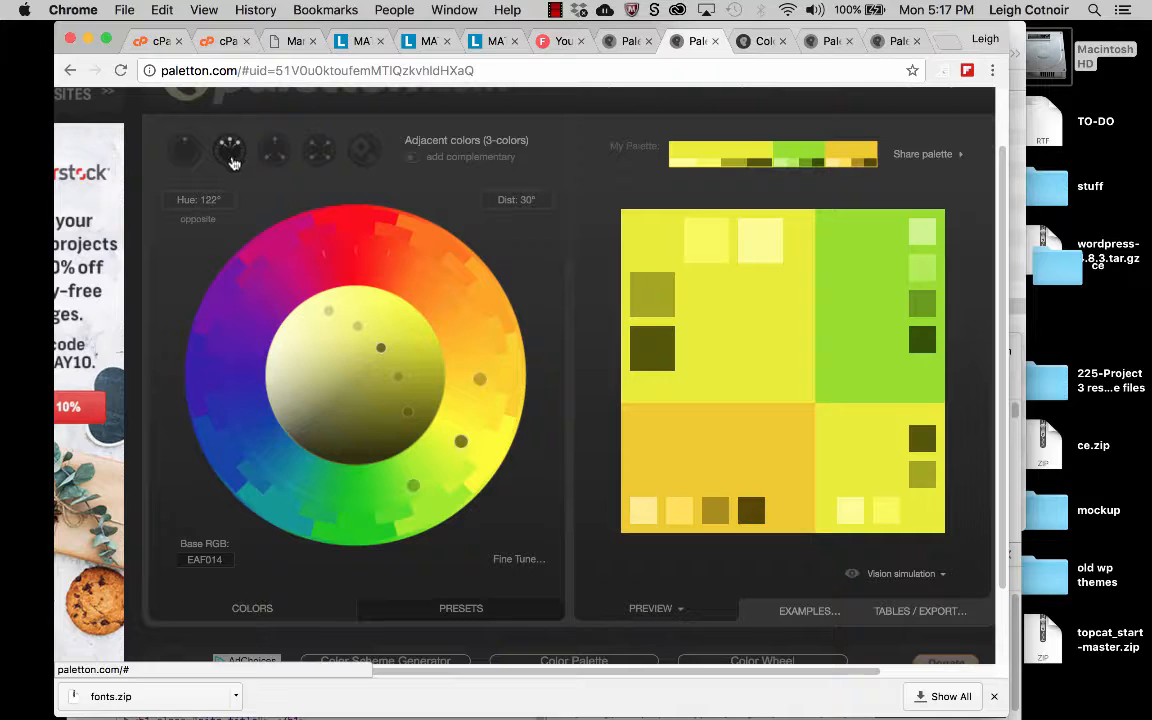
left_click(276, 158)
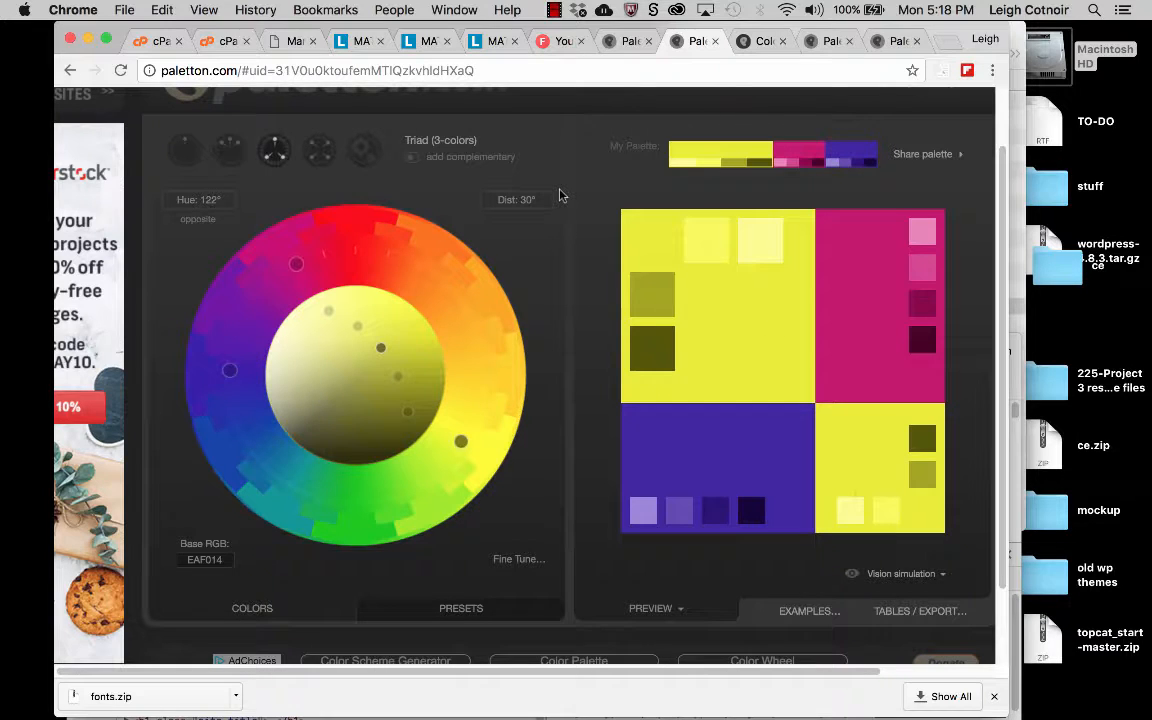
left_click(229, 152)
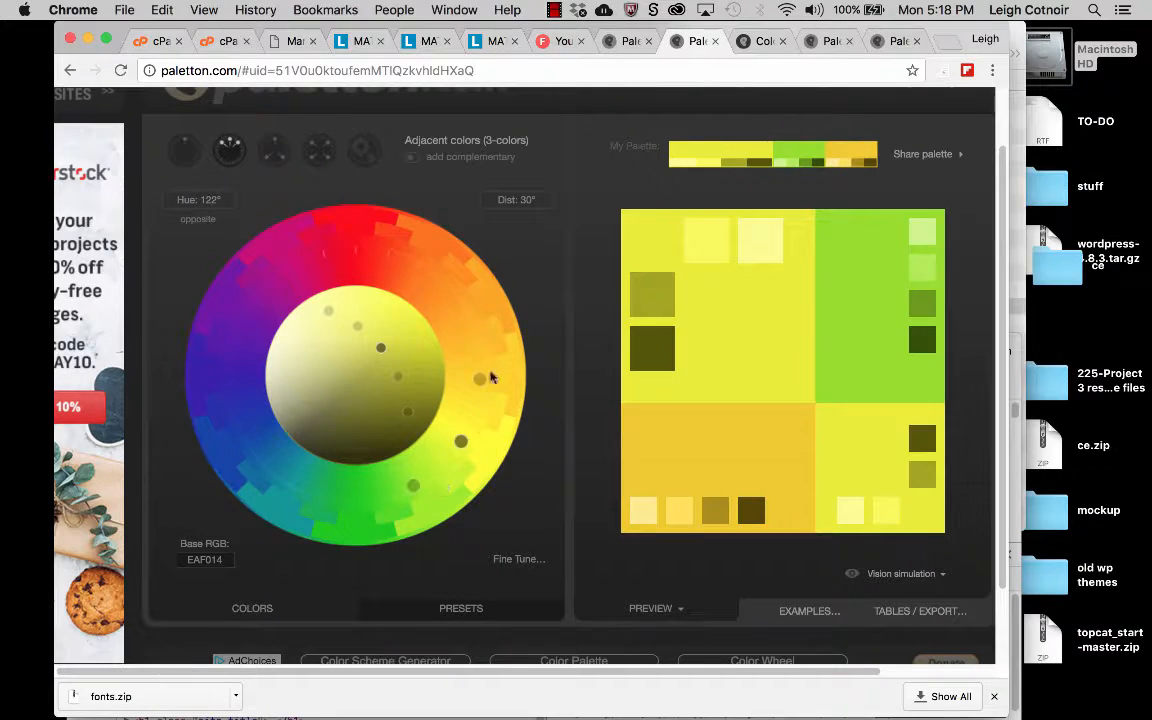
left_click(366, 153)
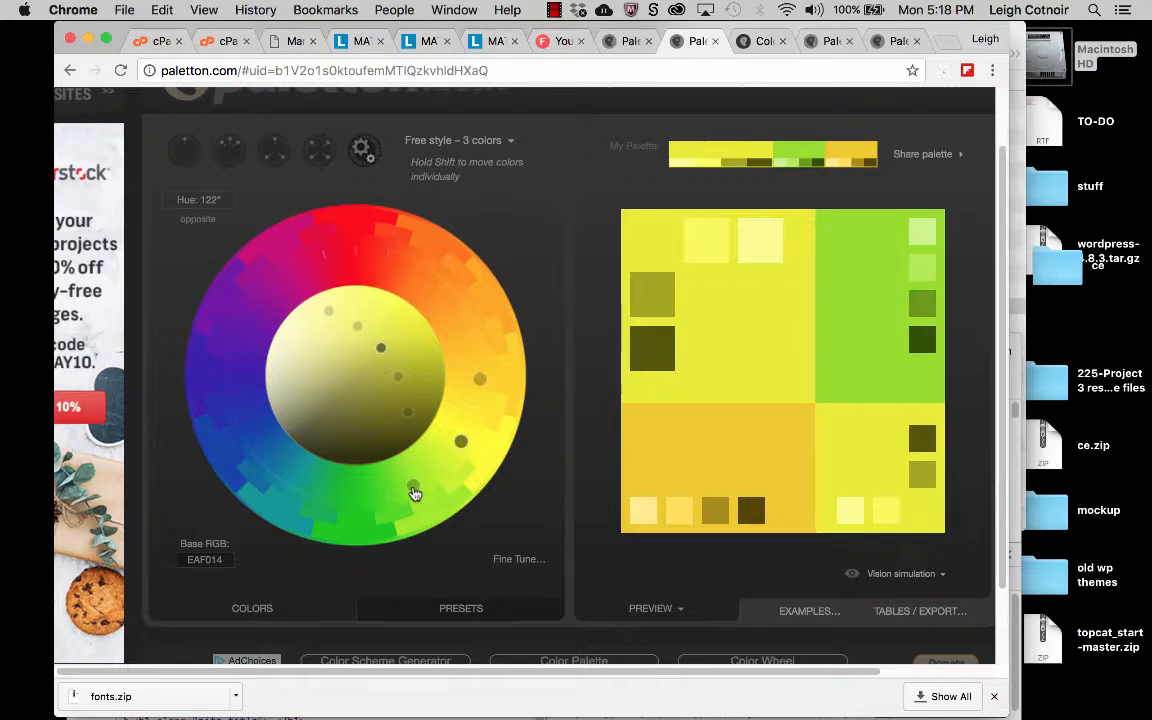
Change the green secondary color to a teal blue on the color wheel and nudge the yellow-orange secondary color slightly.
left_click_drag(412, 489, 288, 496)
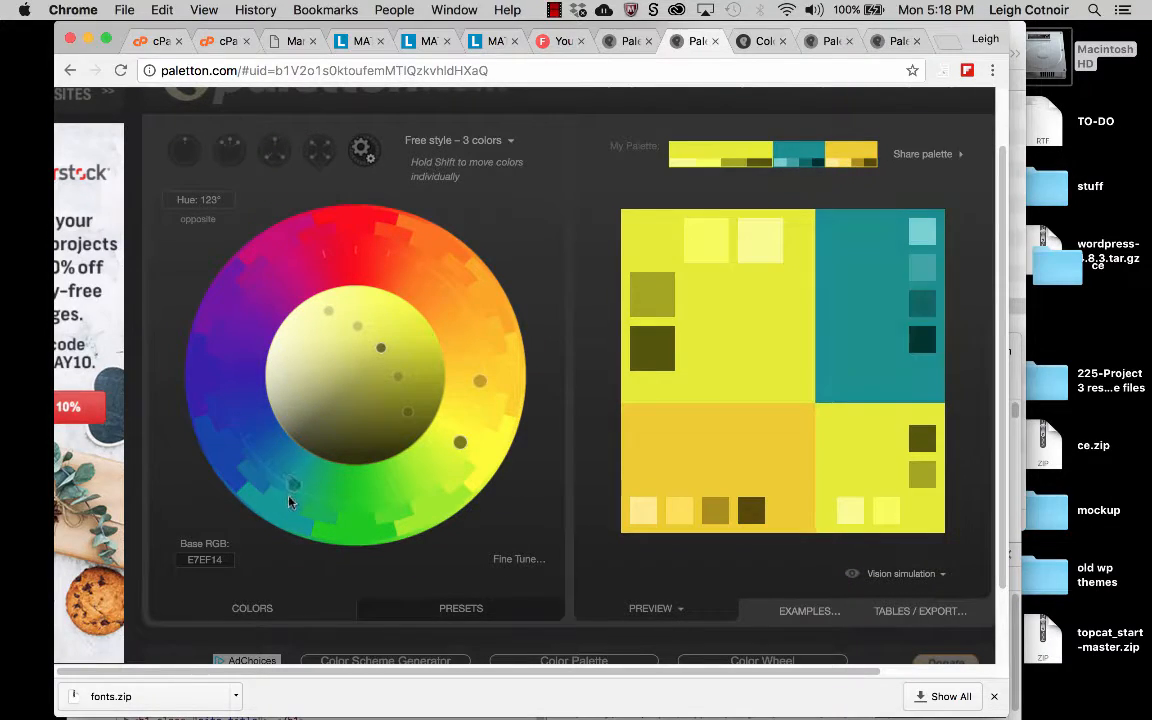
left_click_drag(289, 502, 277, 495)
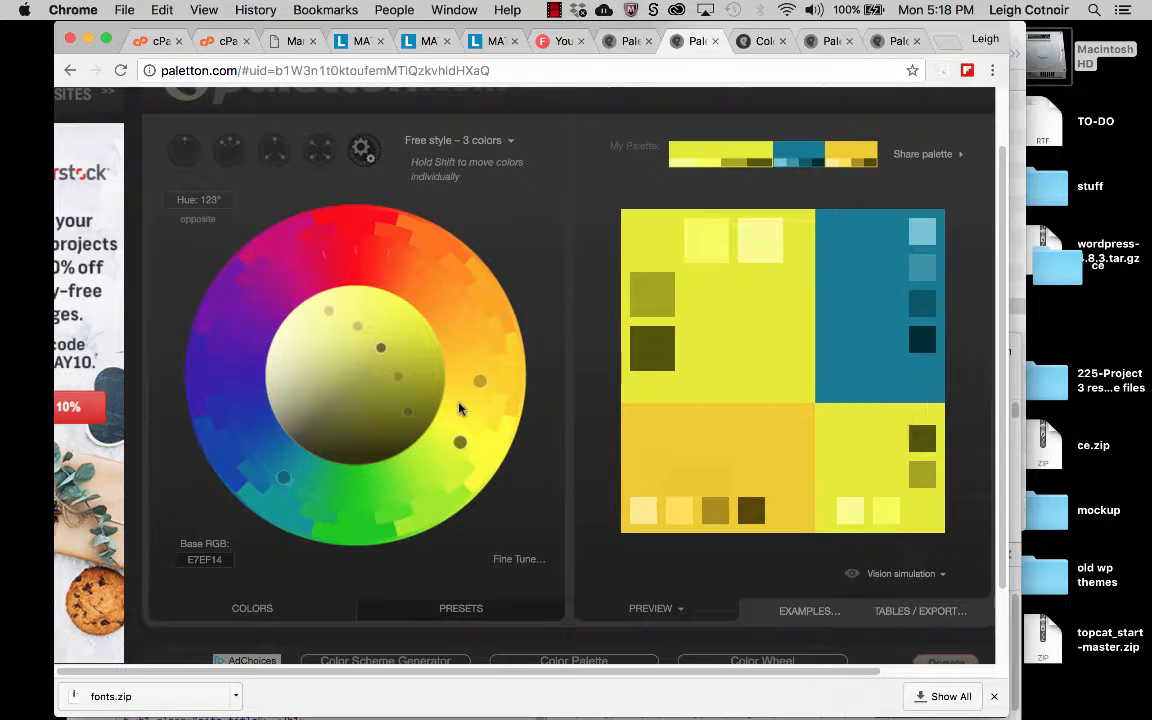
left_click_drag(480, 382, 480, 379)
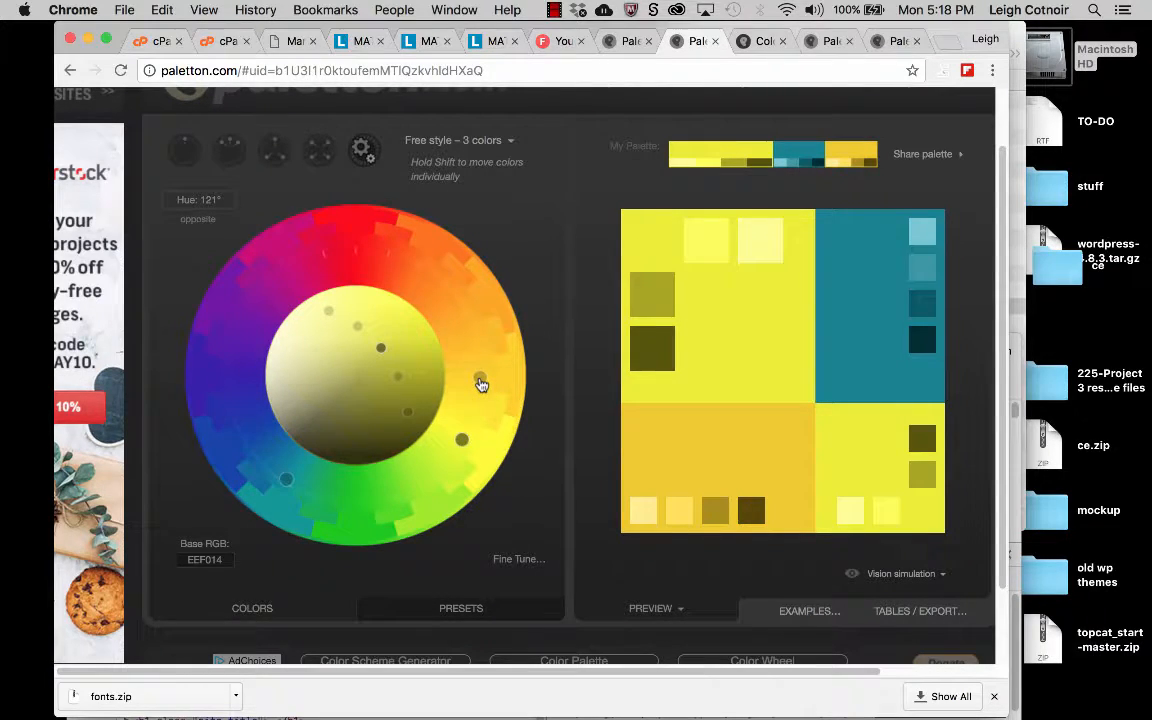
Readjust the yellow-orange secondary color slightly and set the palette hue to 121.
left_click(205, 200)
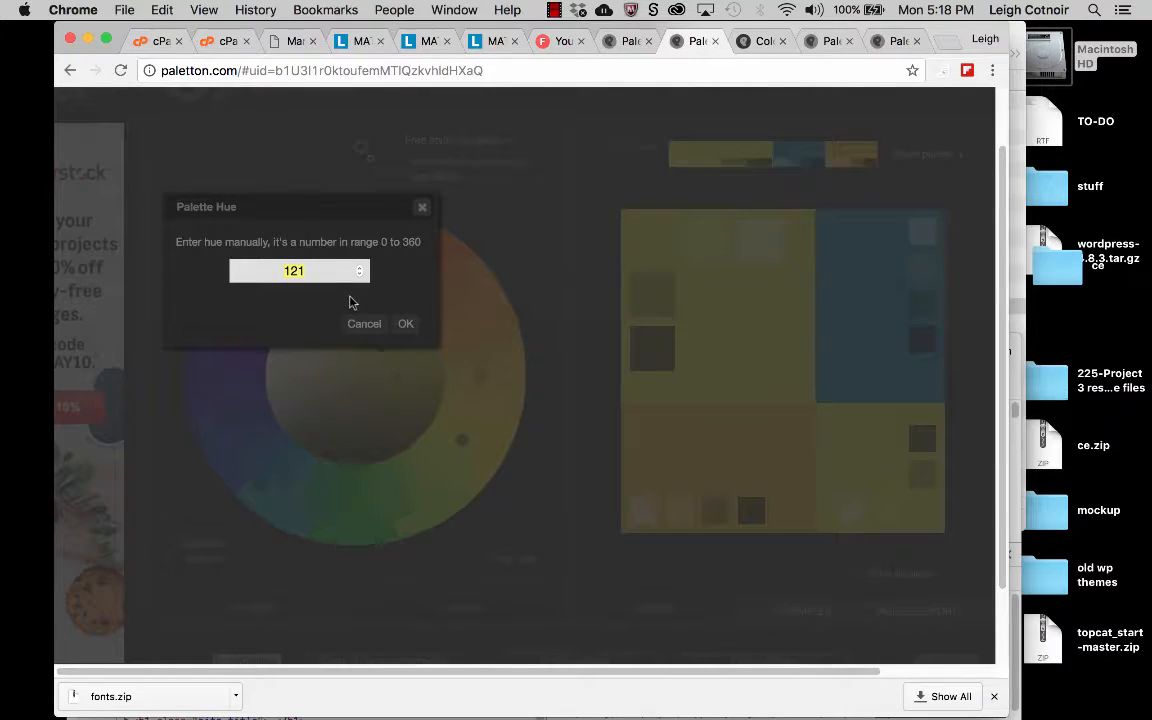
type("21")
key("Return")
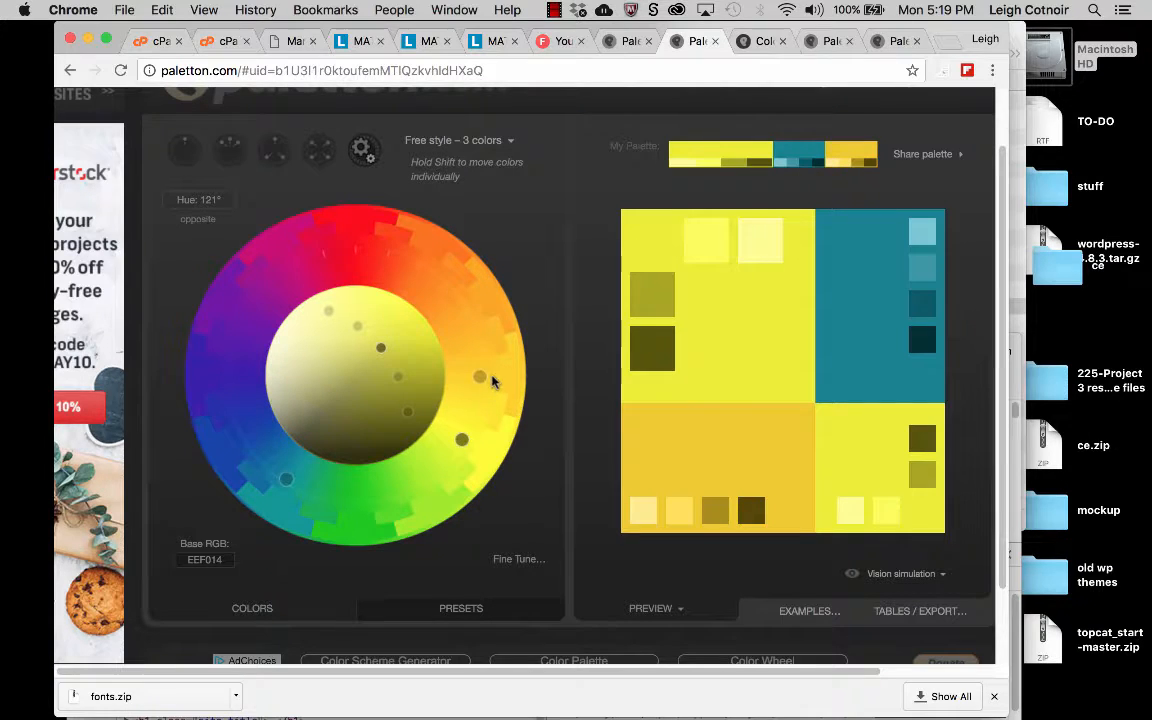
left_click_drag(481, 381, 480, 377)
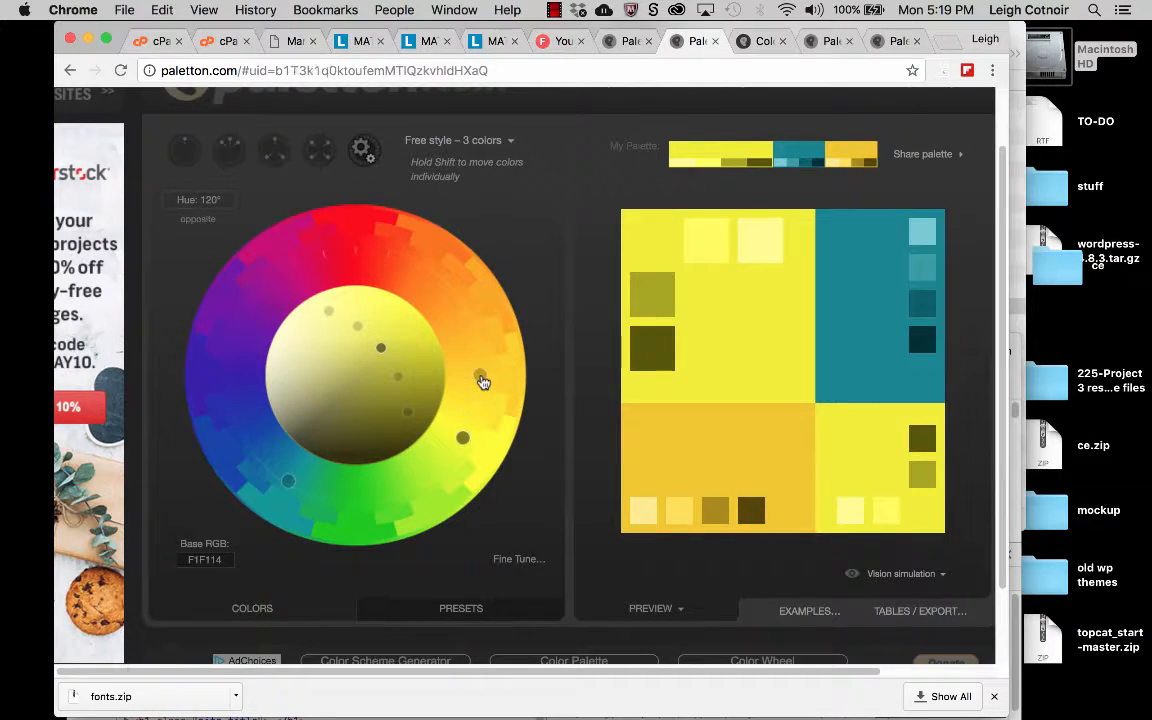
left_click(213, 201)
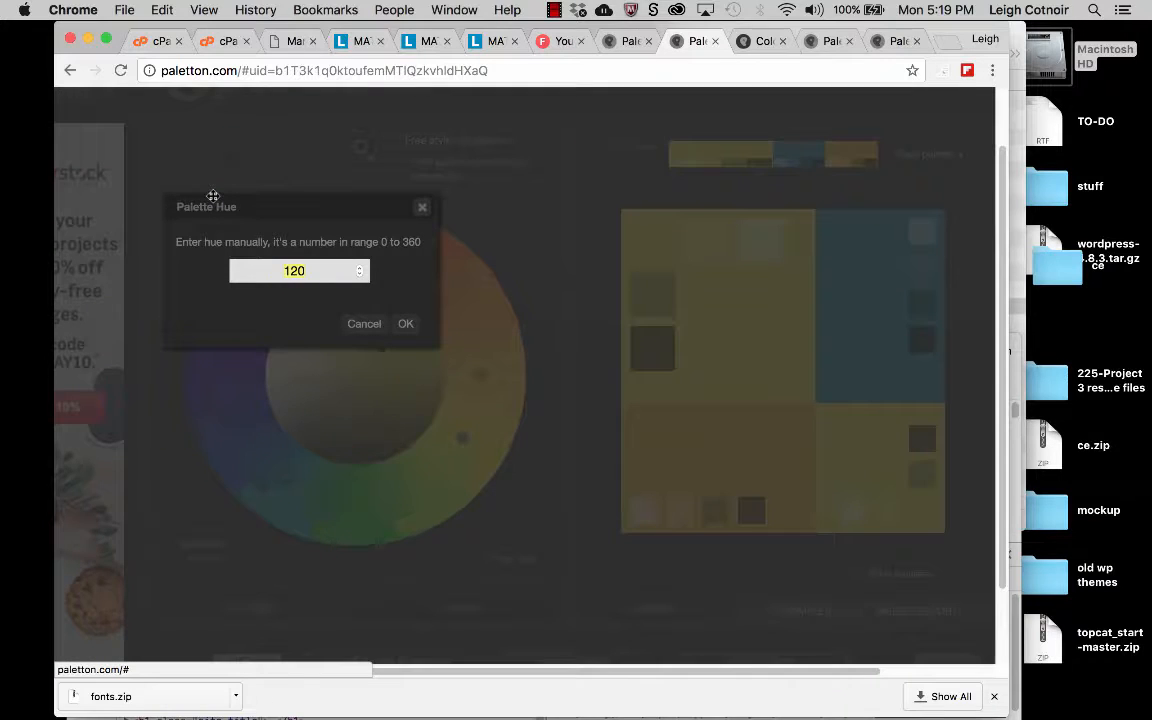
type("121")
key("Return")
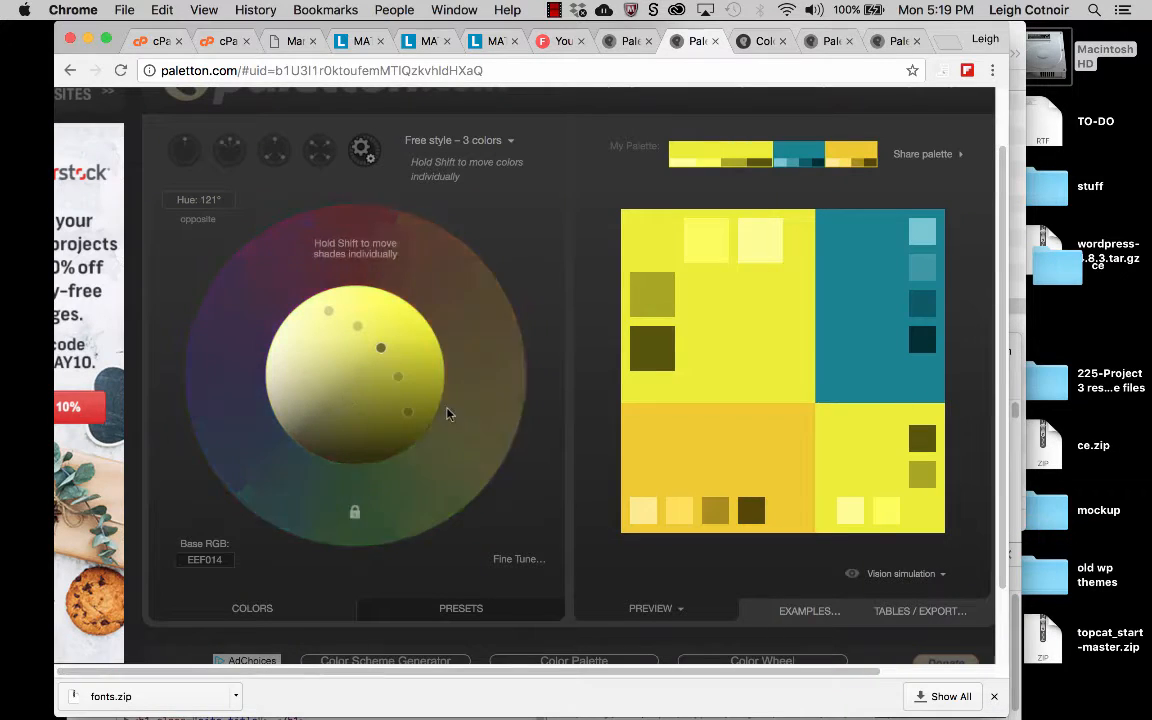
Shift the yellow-orange secondary color on the wheel to a deeper orange.
left_click_drag(481, 388, 487, 374)
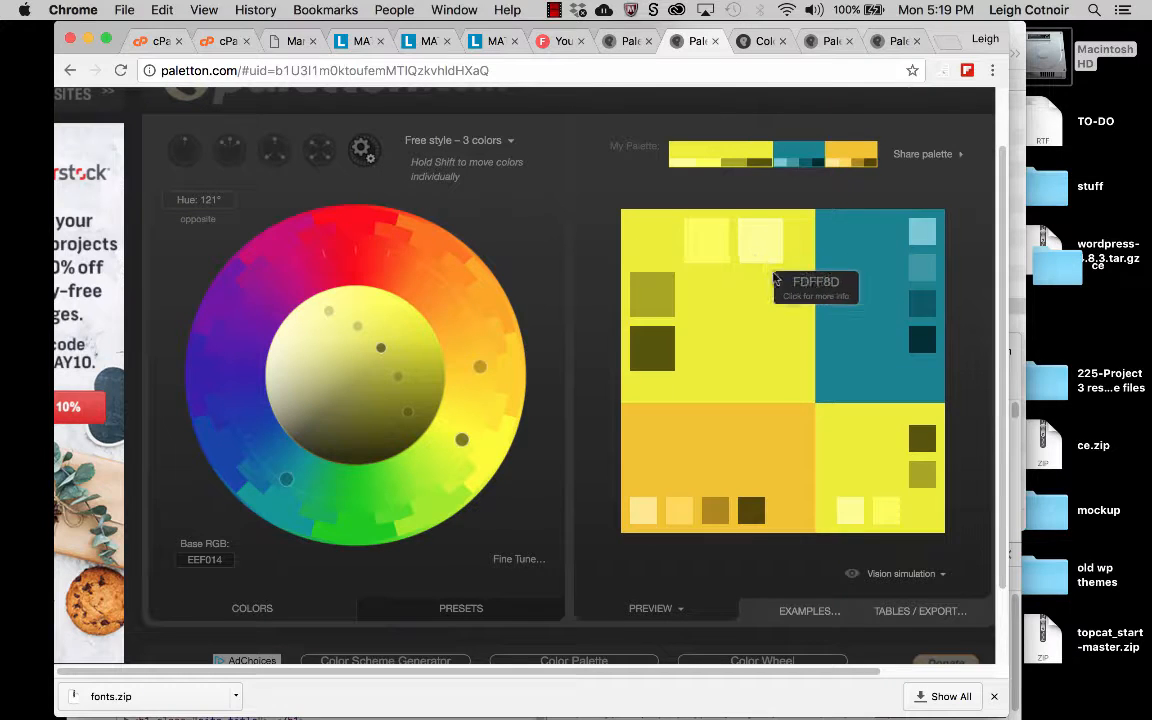
mouse_move(383, 352)
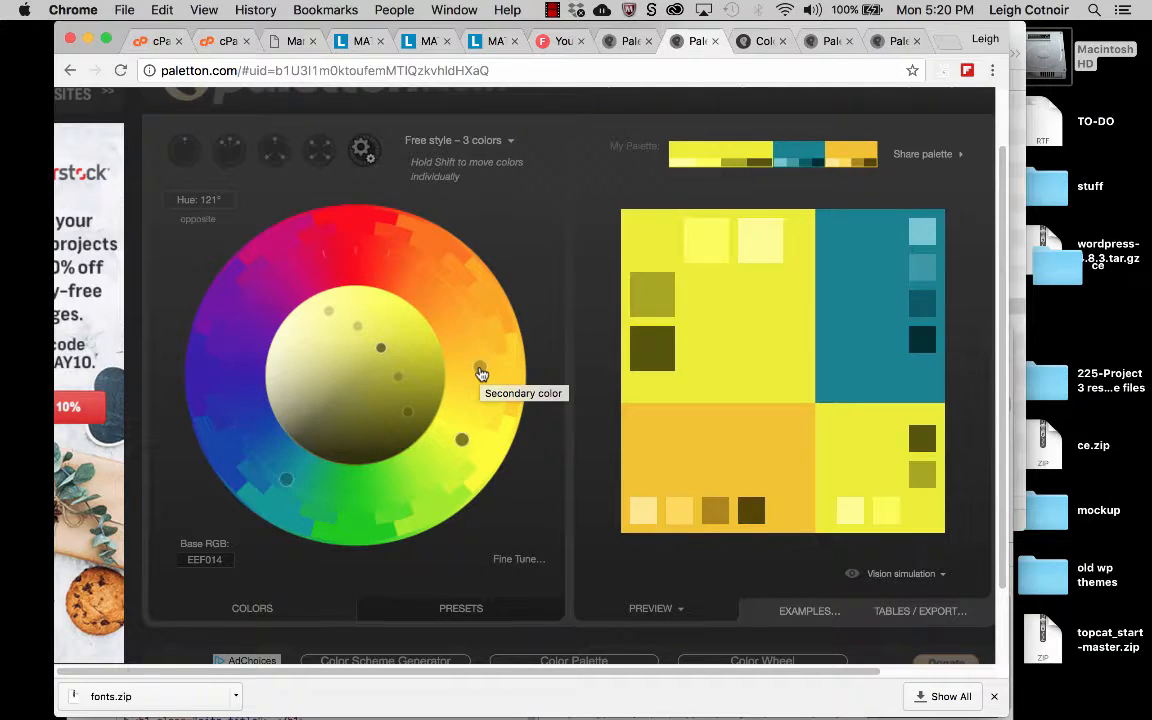
left_click_drag(480, 374, 473, 334)
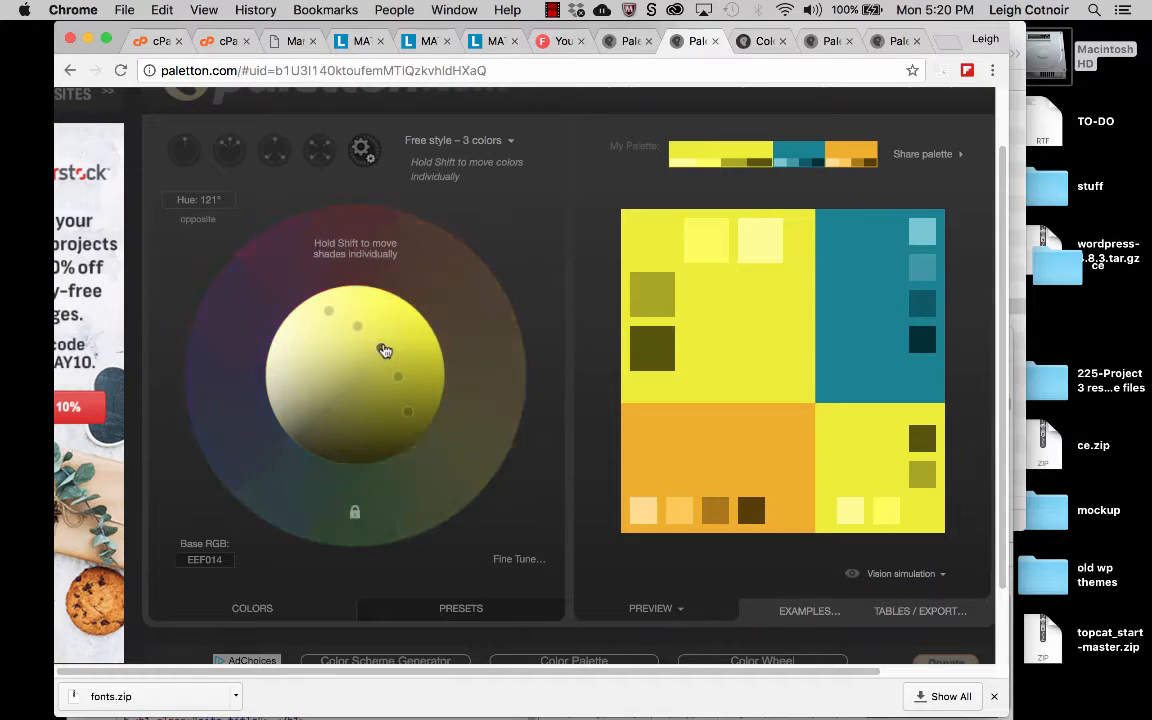
Adjust the palette's shade points to a base of F2F423 with softer, less dark shades around it.
left_click_drag(330, 316, 383, 337)
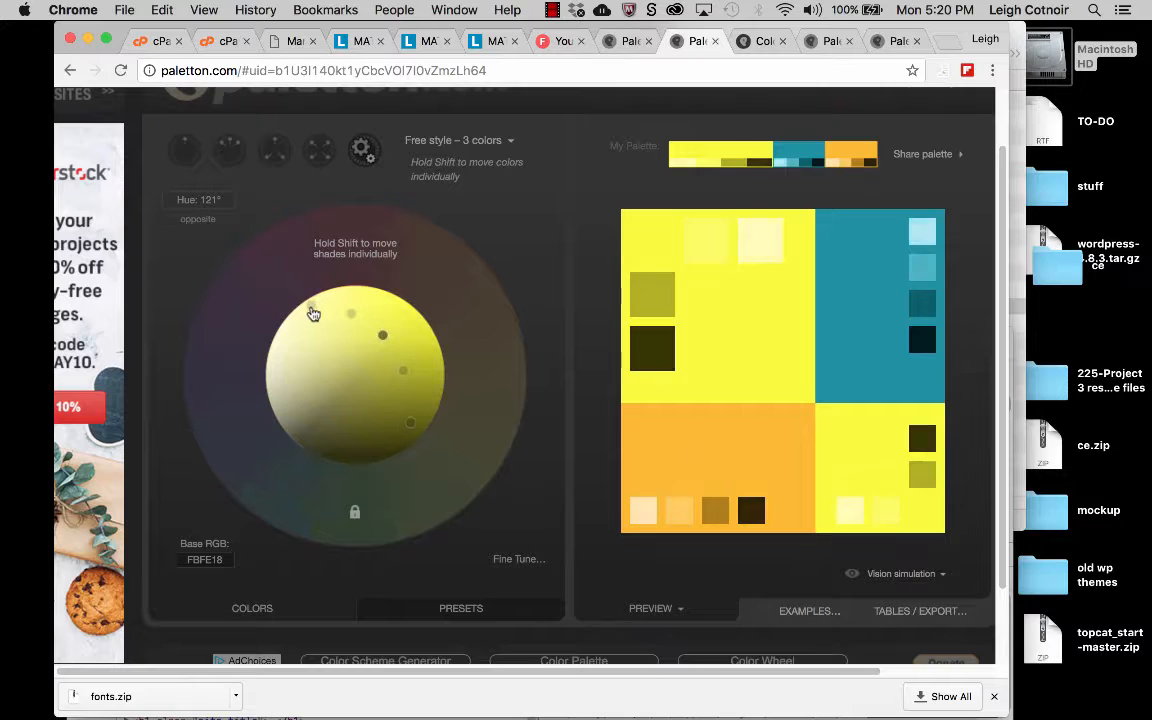
left_click_drag(314, 316, 319, 308)
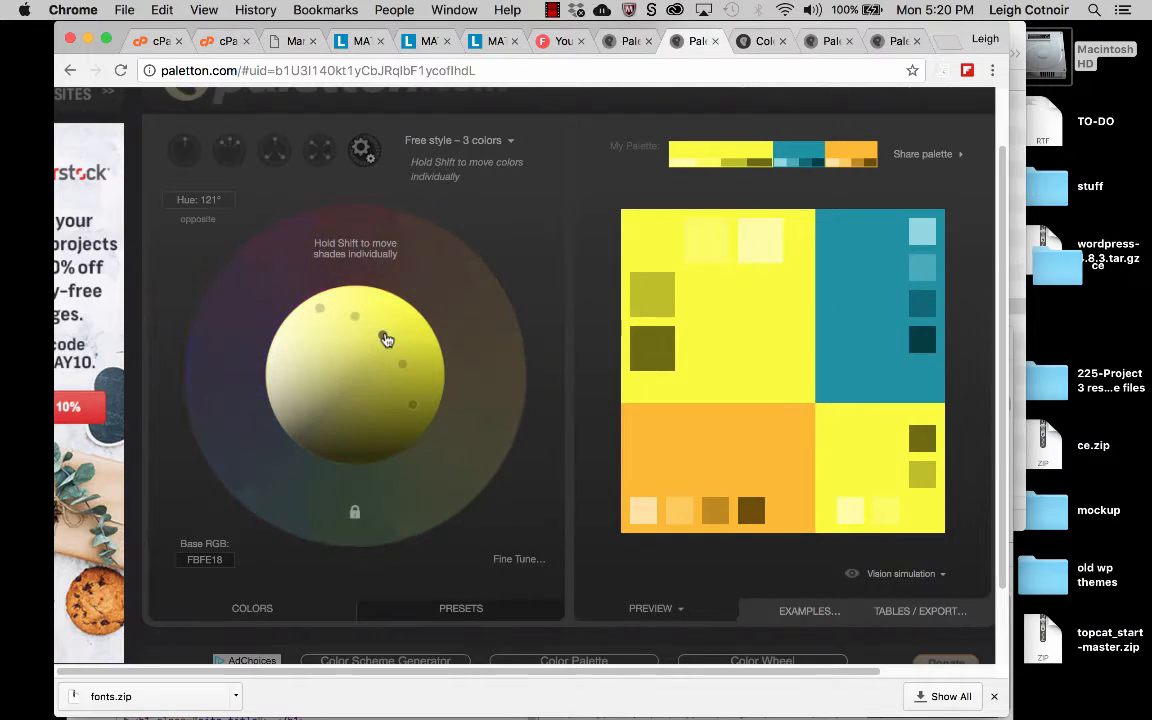
left_click_drag(385, 340, 386, 338)
left_click_drag(385, 340, 352, 329)
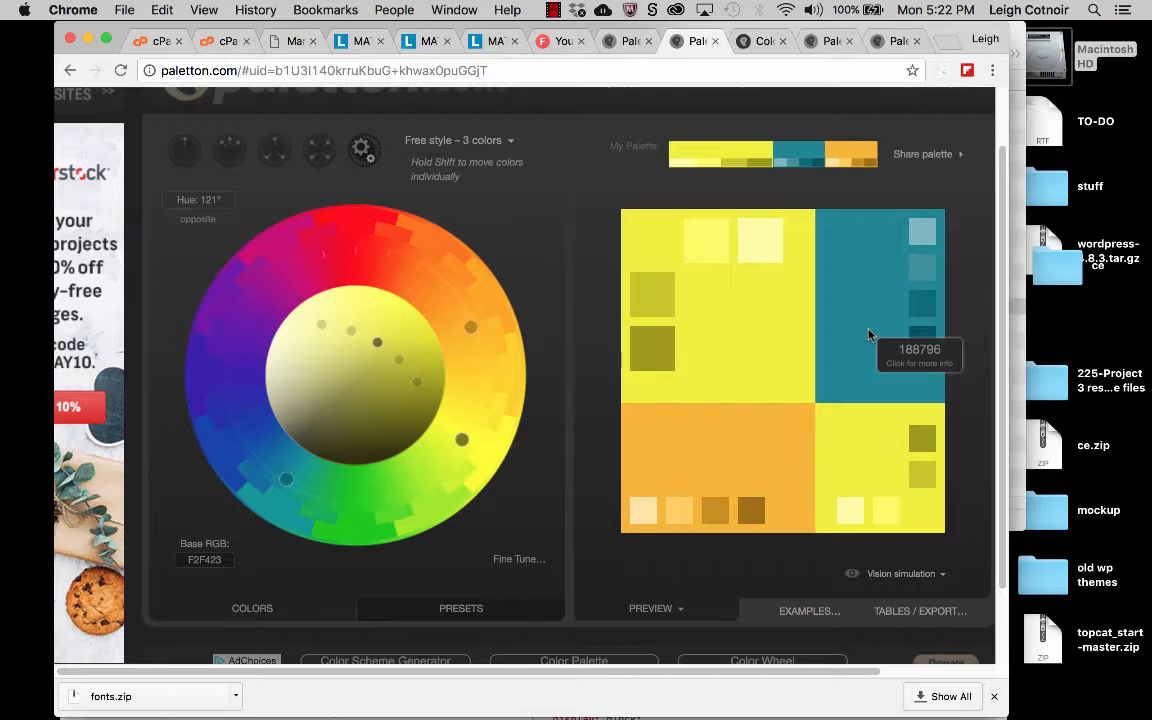
Export the color list as HTML and save it as the complete webpage "Color palette by Paletton.com.html" in the other resources folder.
left_click(913, 613)
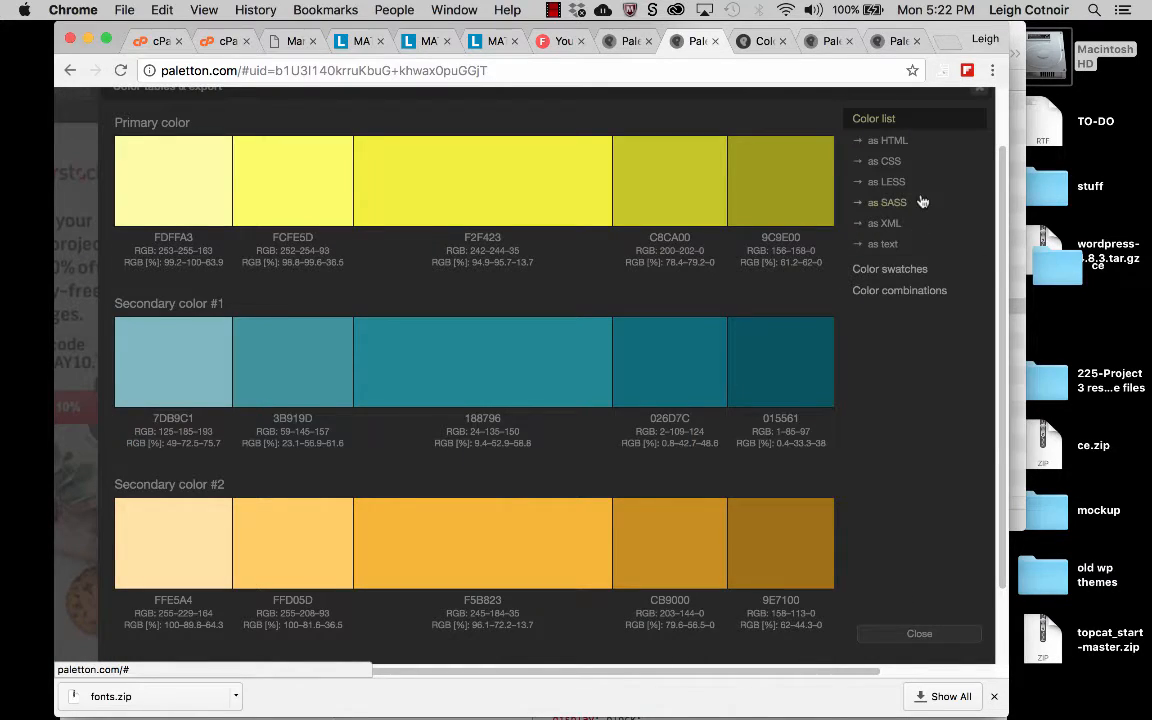
left_click(886, 141)
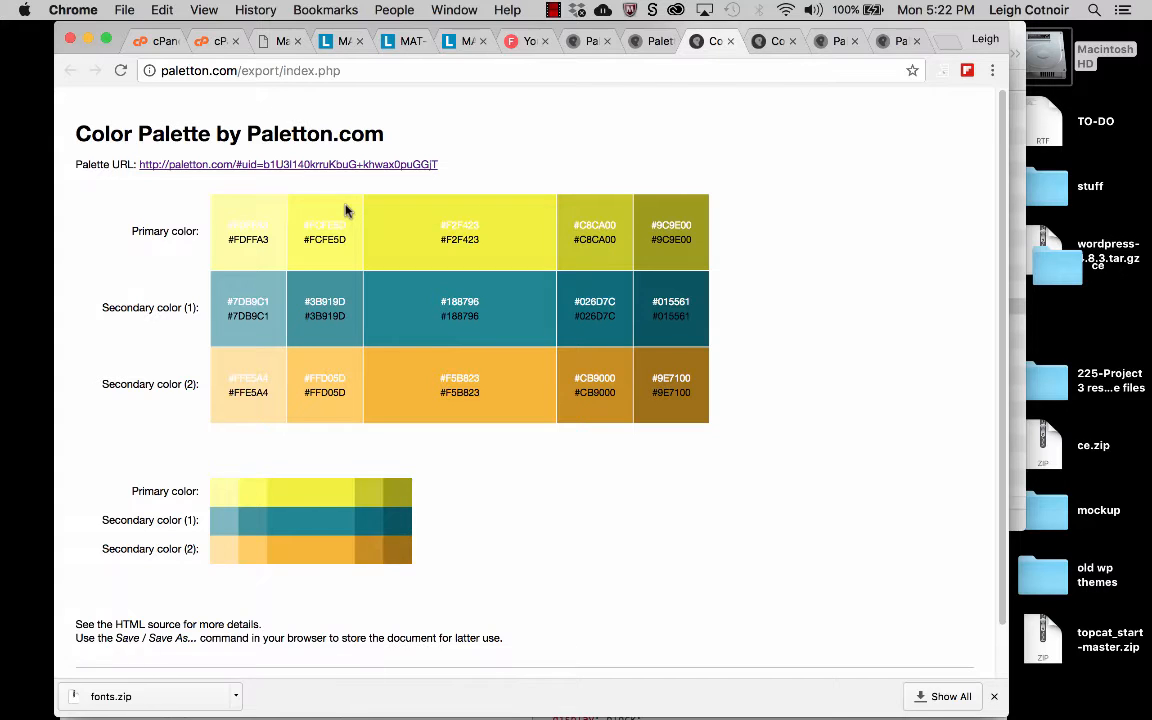
left_click(123, 9)
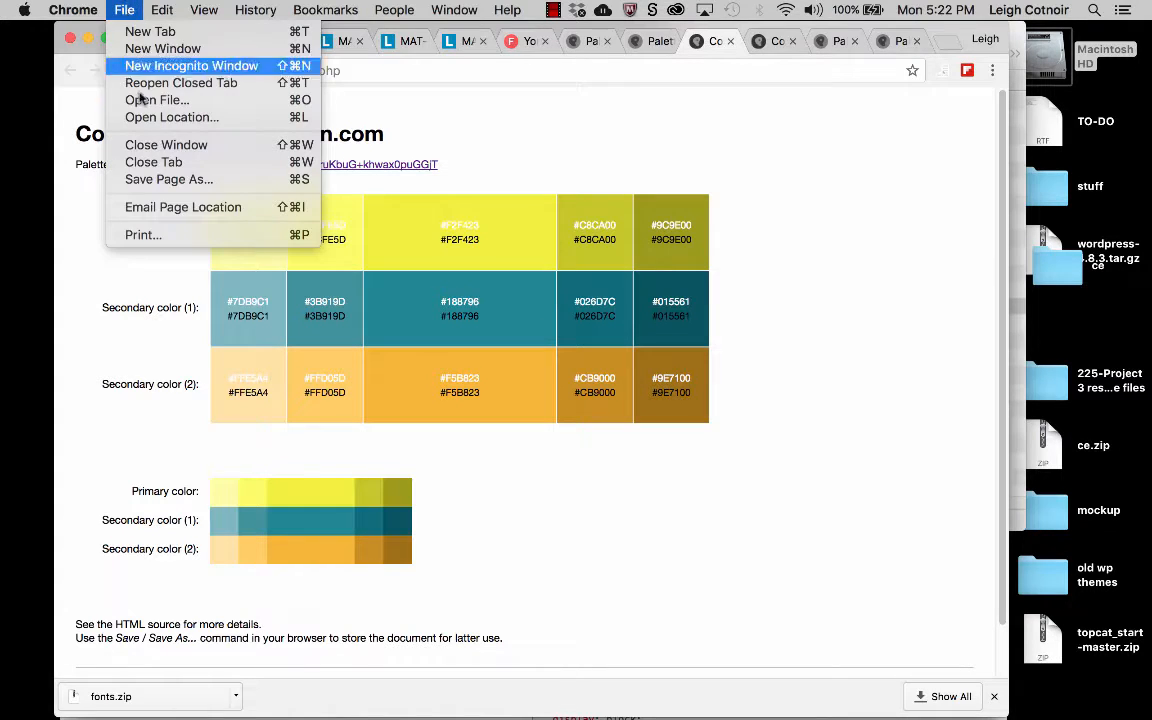
left_click(158, 179)
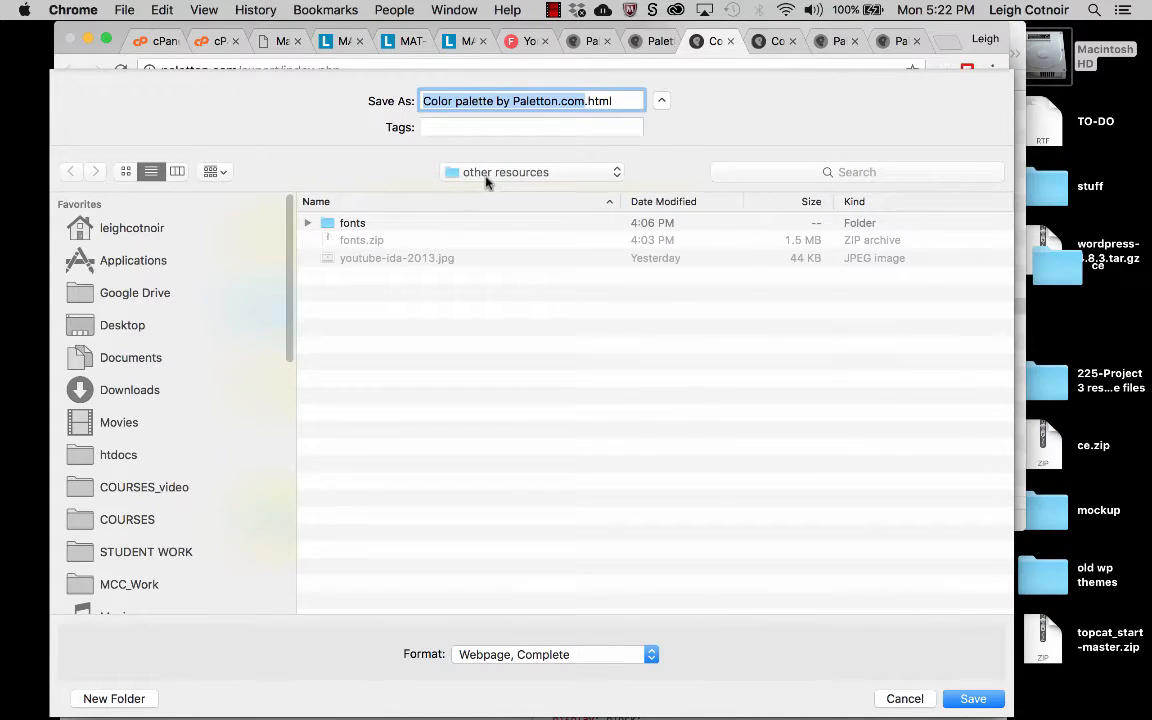
left_click(971, 698)
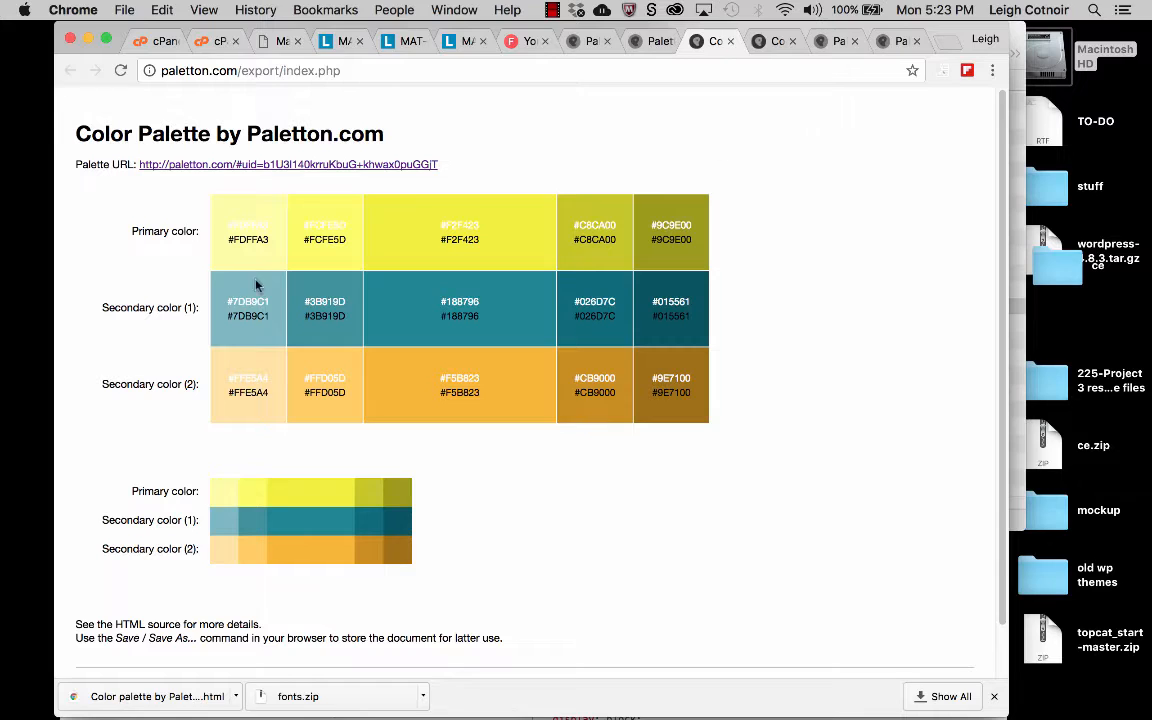
Highlight single hex codes in the exported palette, including FDFFA3 of the primary color and 188796 of the first secondary color.
double_click(249, 239)
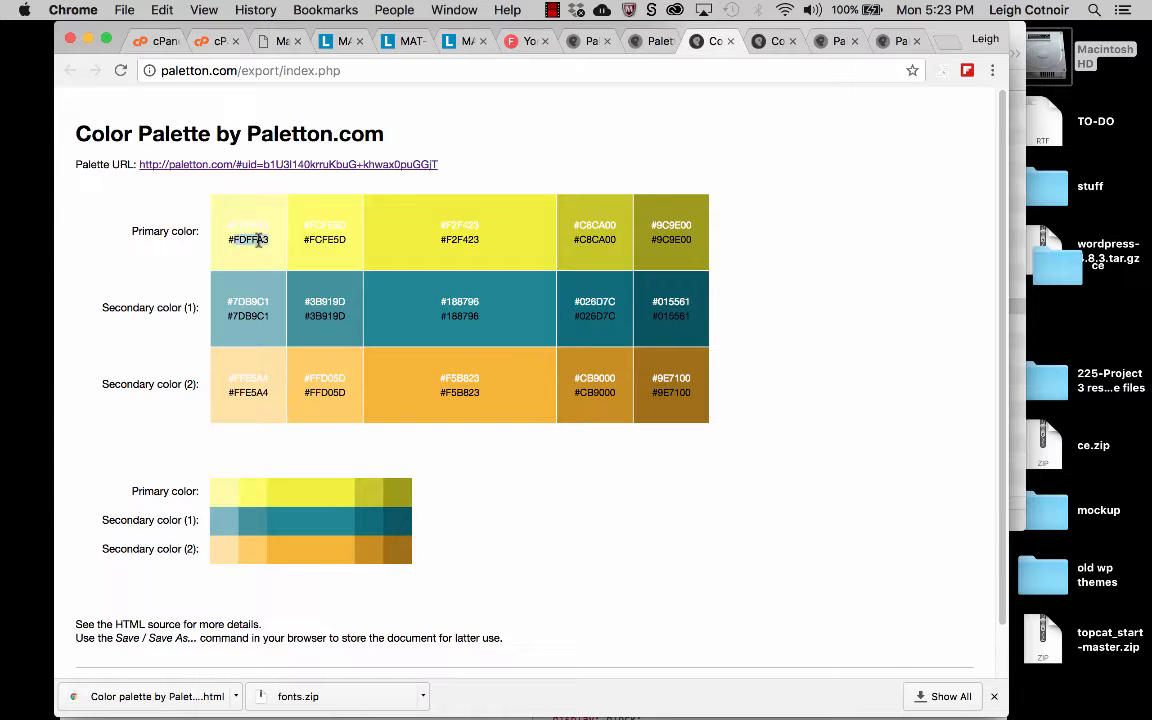
left_click(475, 317)
double_click(330, 393)
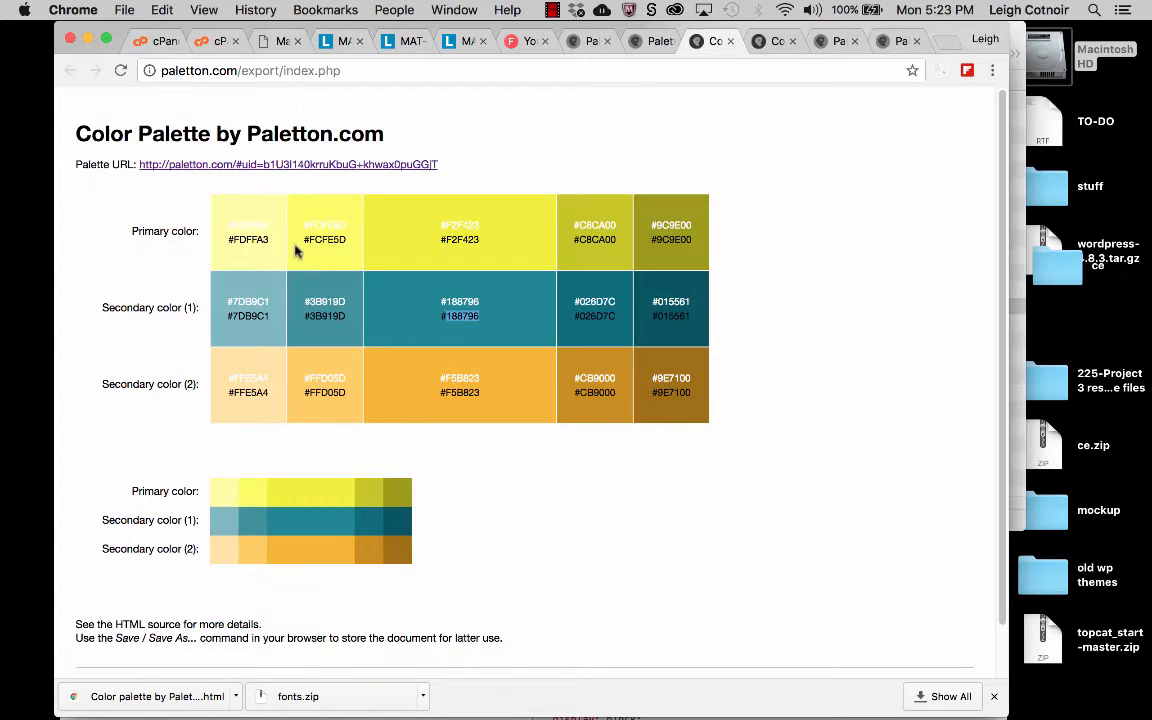
double_click(255, 239)
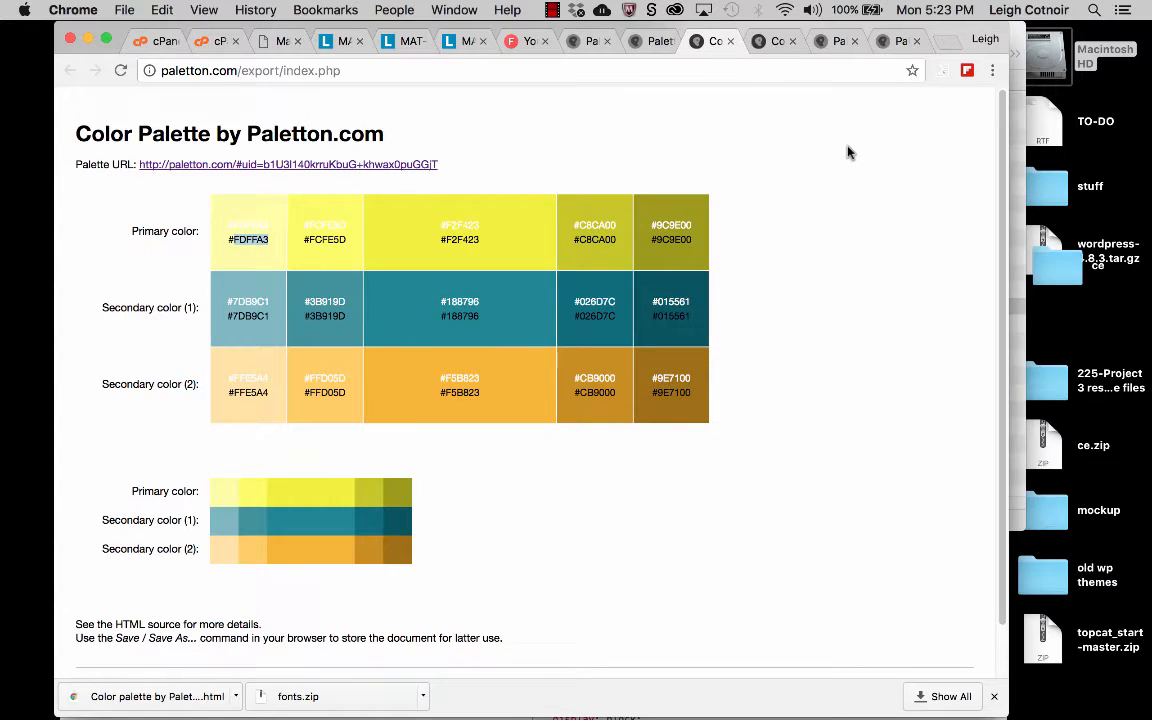